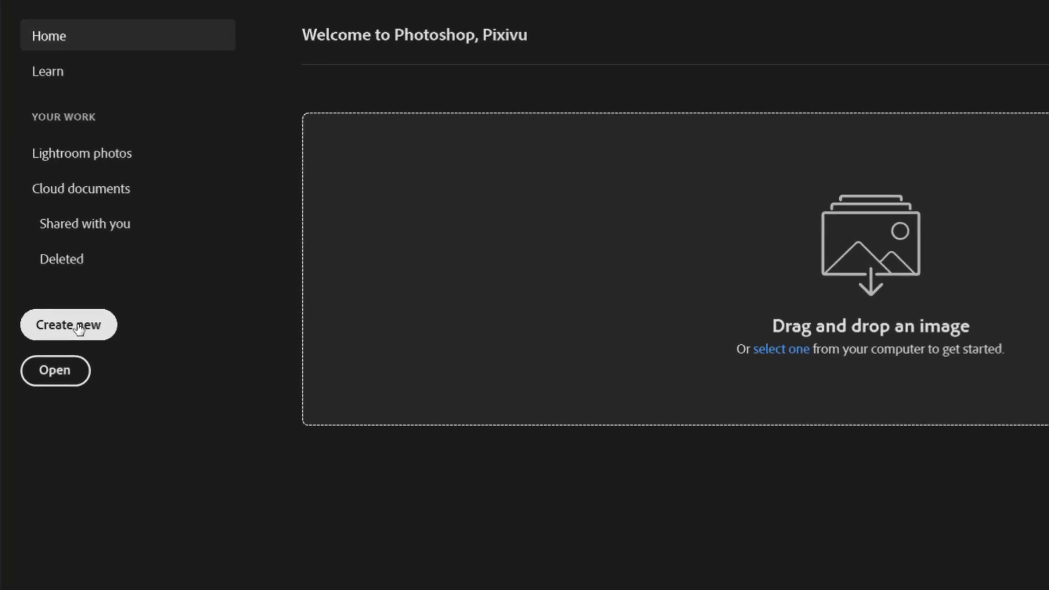
Start a new document at 3300 x 2300 px with 300 ppi resolution.
{"action": "left_click", "coordinate": [80, 329]}
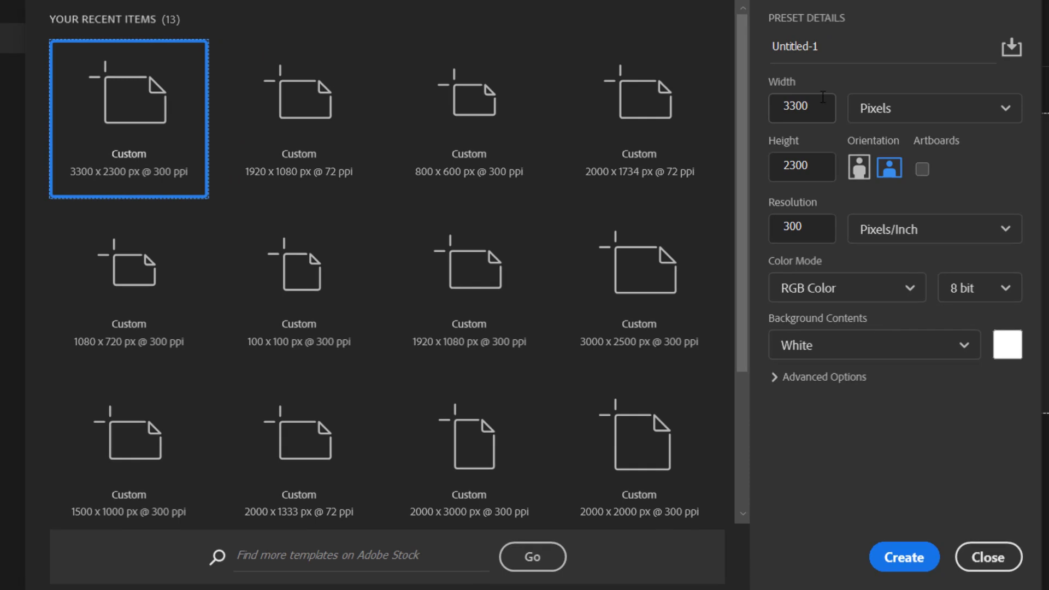
{"action": "left_click", "coordinate": [999, 106]}
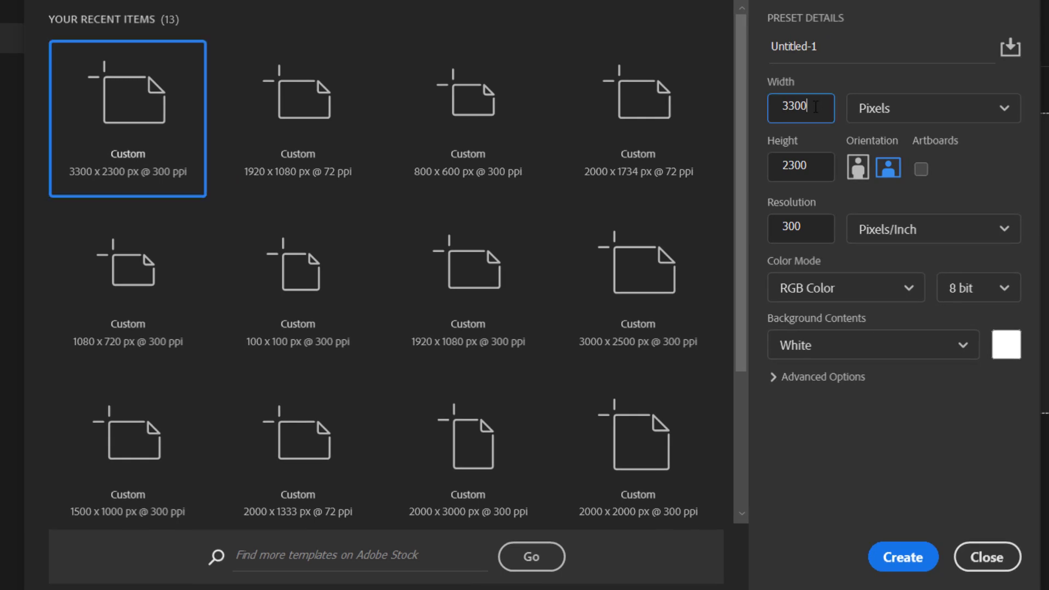
{"action": "left_click", "coordinate": [811, 170]}
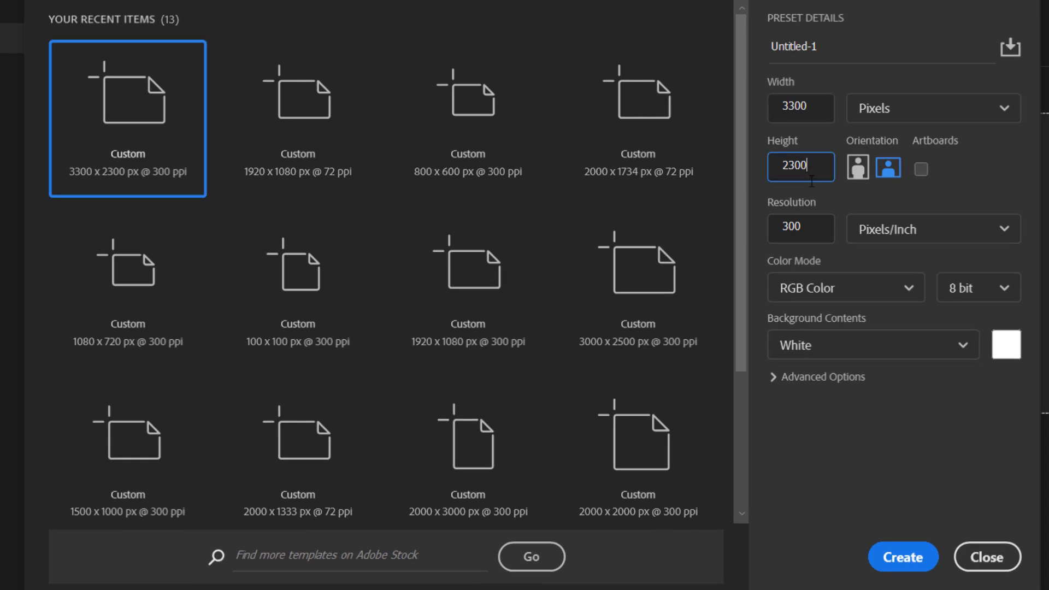
{"action": "left_click", "coordinate": [814, 228]}
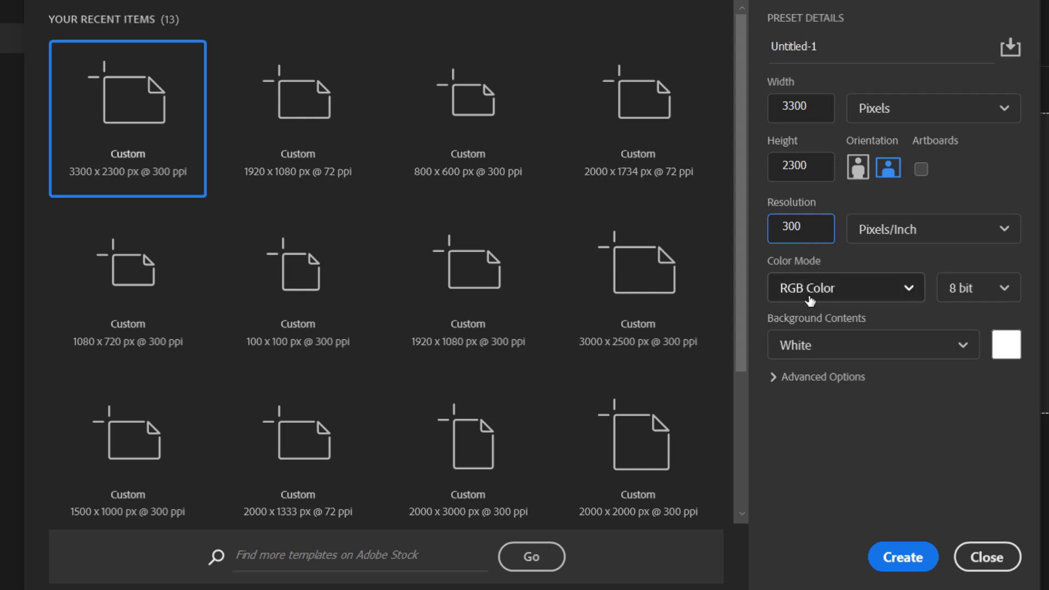
Create the document, embed Wall.jpg on the canvas and delete the white Background layer.
{"action": "left_click", "coordinate": [890, 552]}
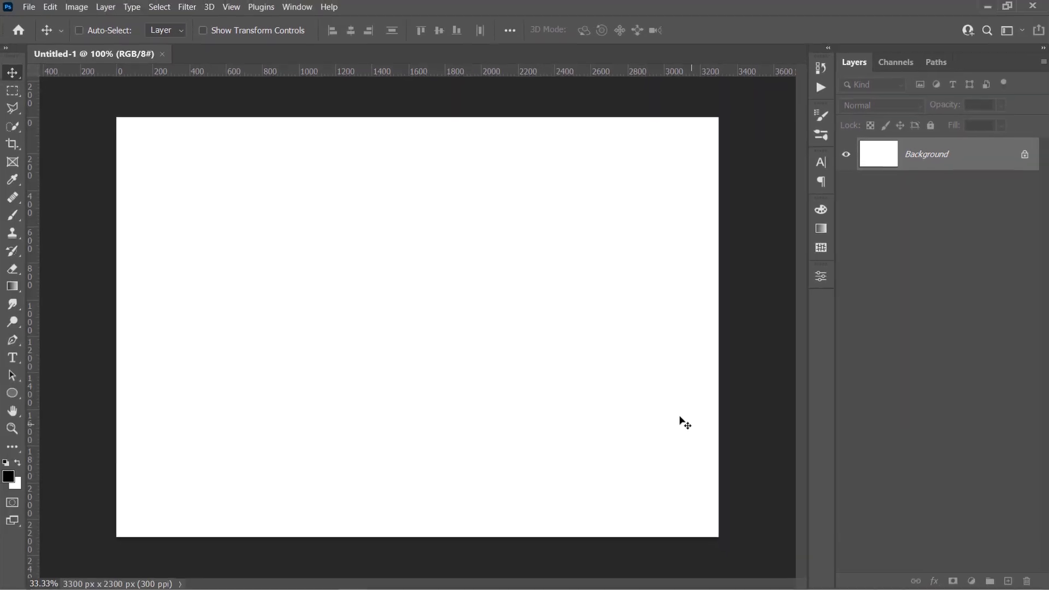
{"action": "left_click", "coordinate": [35, 6]}
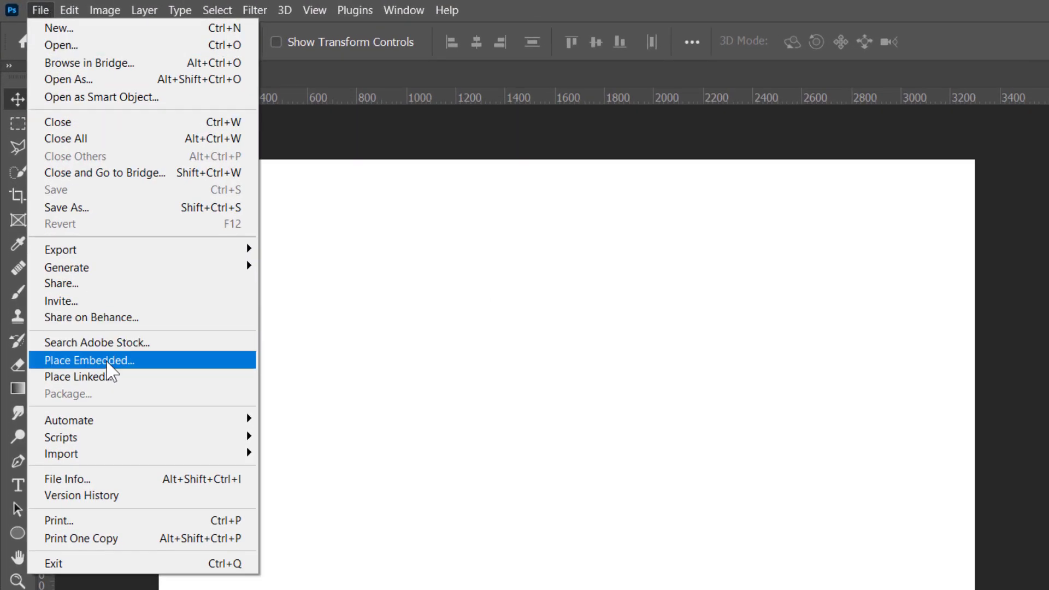
{"action": "left_click", "coordinate": [107, 361]}
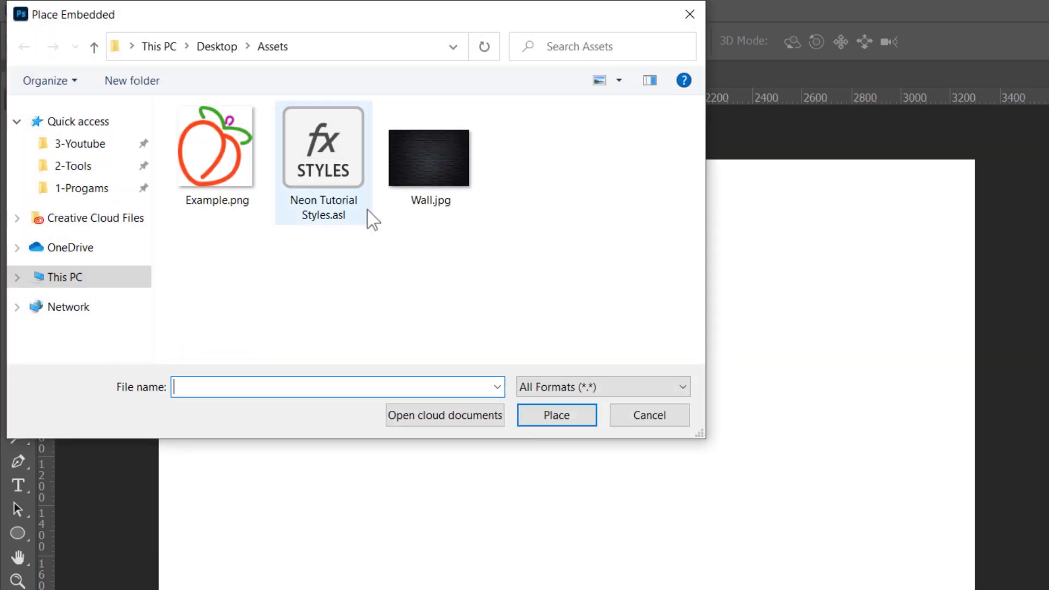
{"action": "left_click", "coordinate": [440, 165]}
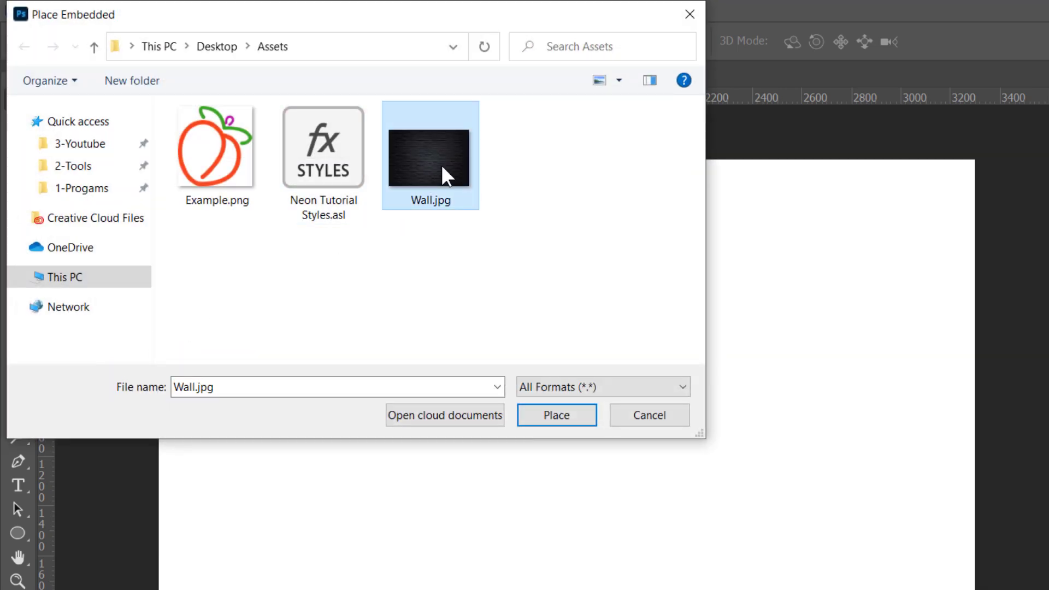
{"action": "left_click", "coordinate": [557, 422]}
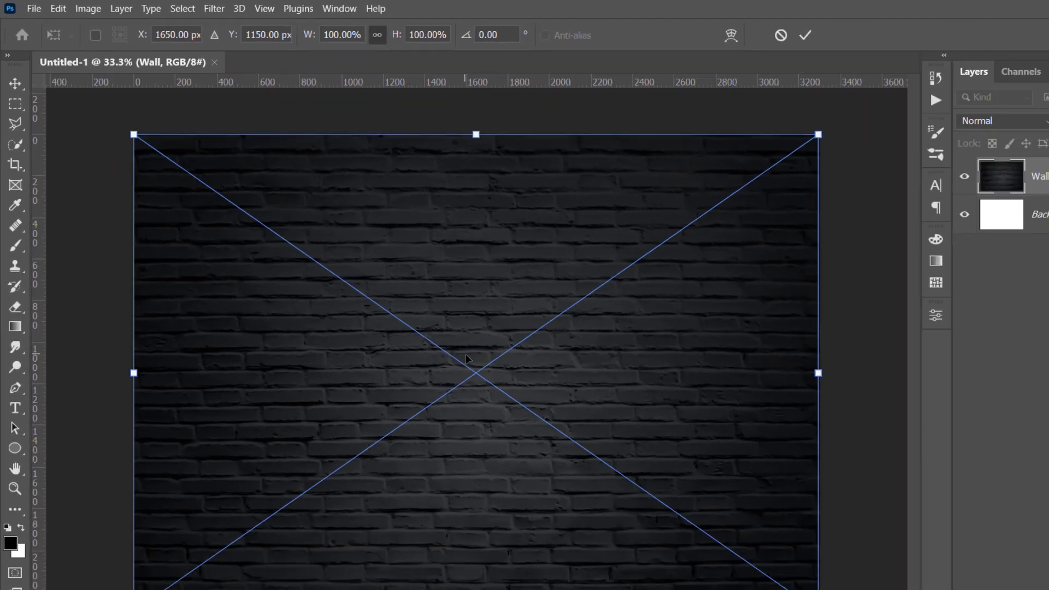
{"action": "key", "text": "Return"}
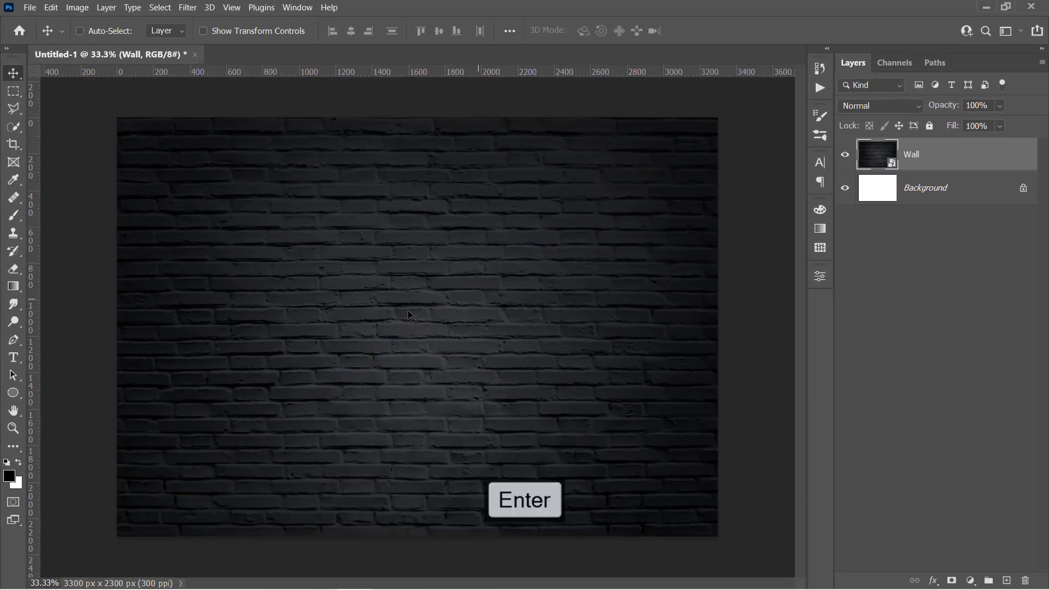
{"action": "left_click", "coordinate": [966, 189]}
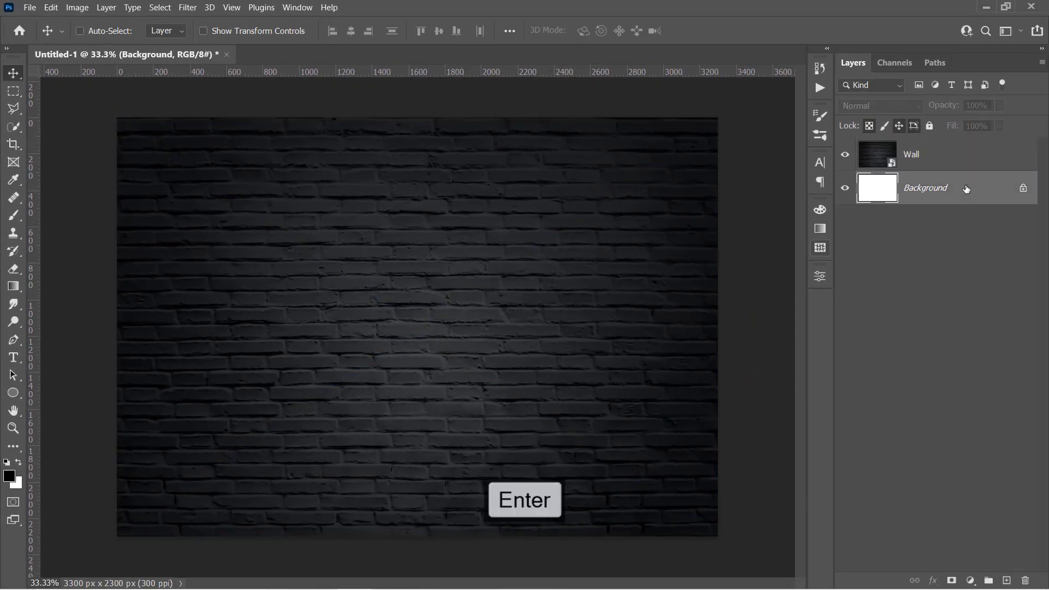
{"action": "key", "text": "Delete"}
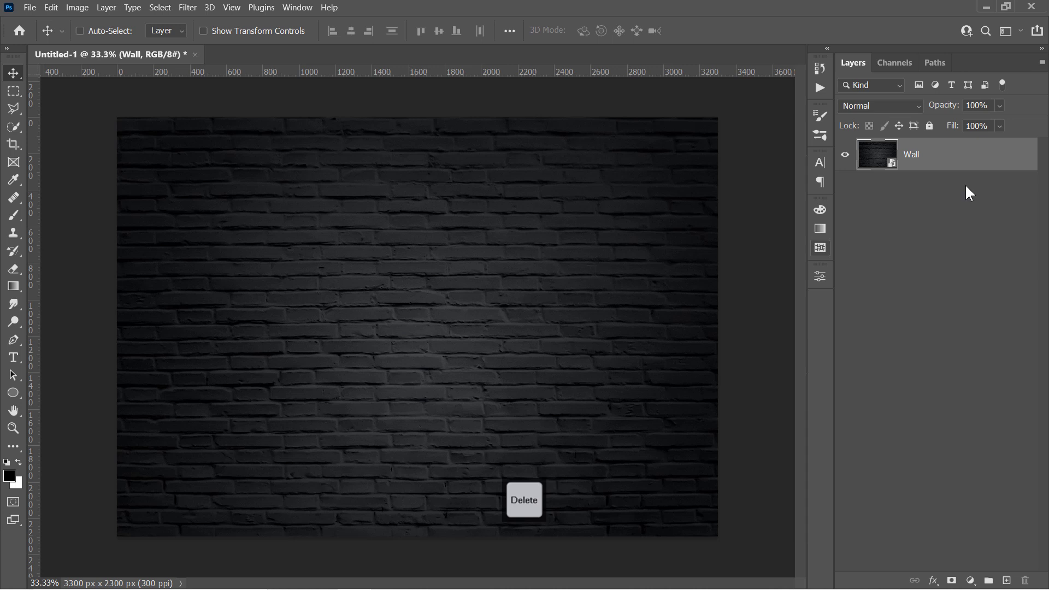
Add a Levels adjustment with input levels 15, 0.90 and 225.
{"action": "left_click", "coordinate": [970, 581]}
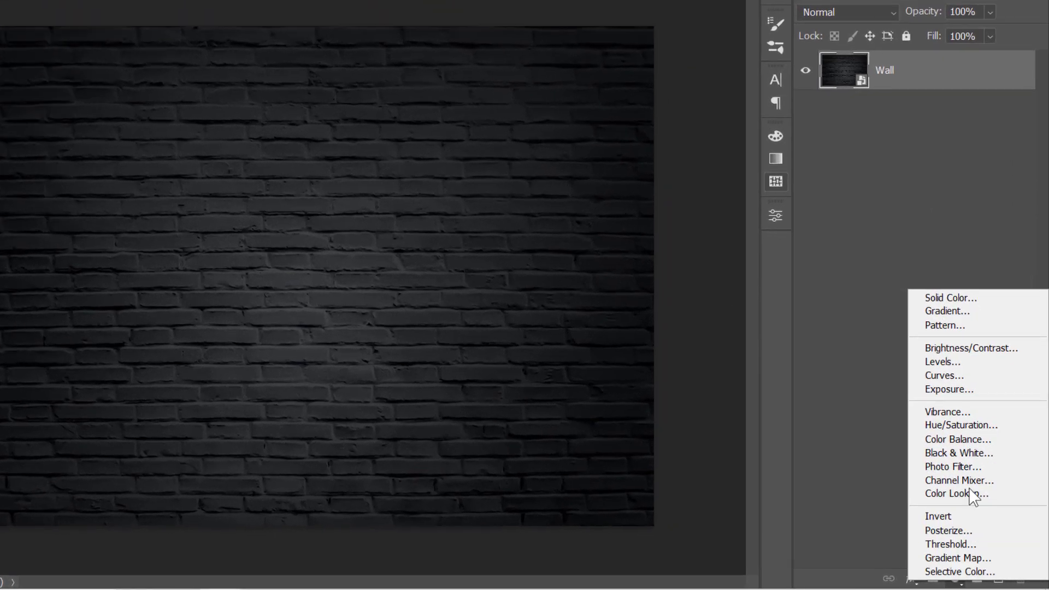
{"action": "left_click", "coordinate": [989, 362]}
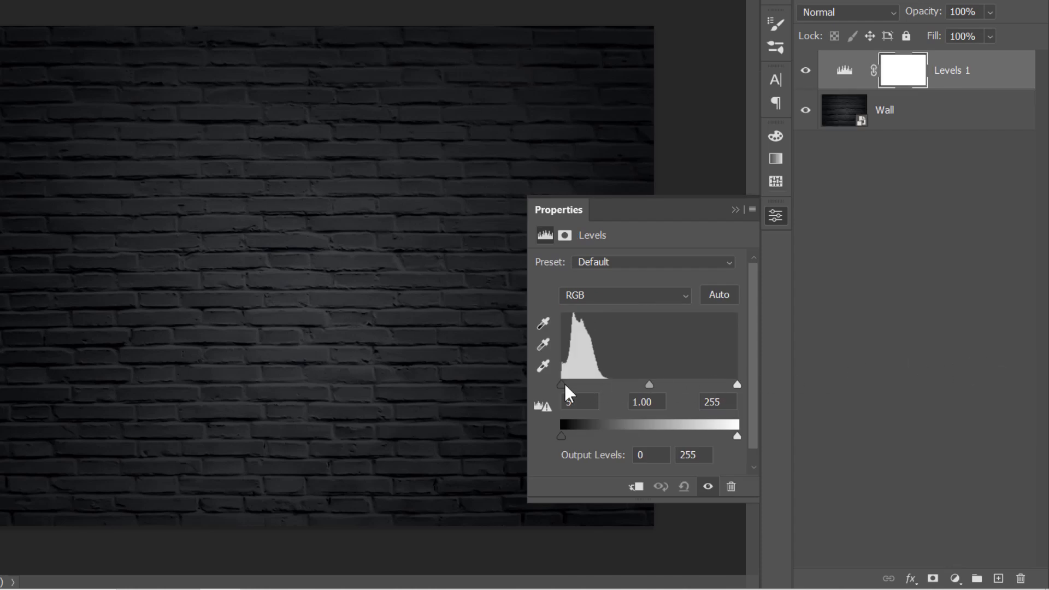
{"action": "left_click_drag", "start_coordinate": [562, 382], "coordinate": [570, 412]}
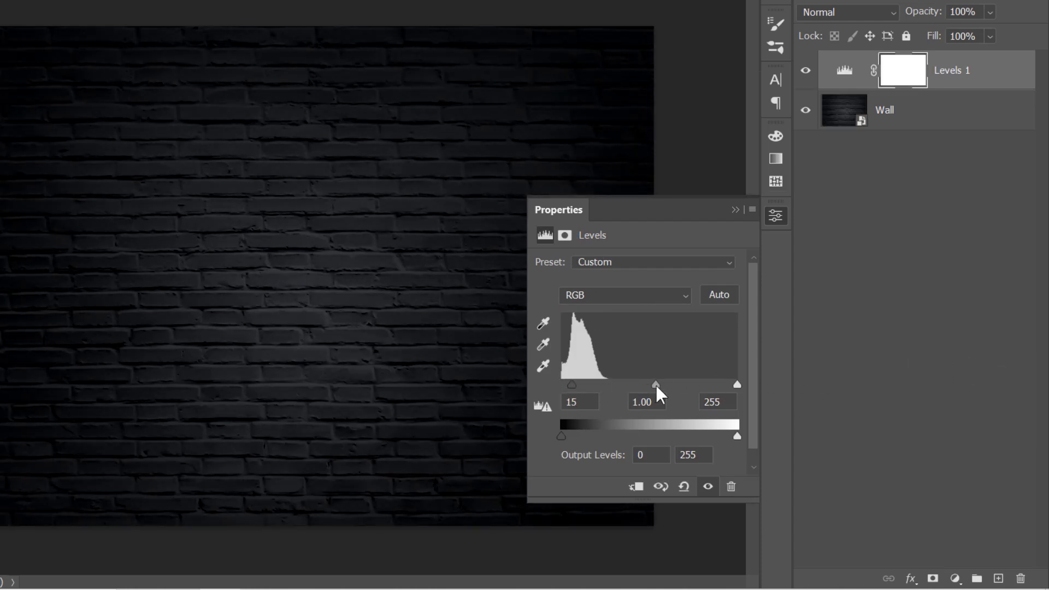
{"action": "left_click_drag", "start_coordinate": [656, 386], "coordinate": [661, 390]}
{"action": "left_click_drag", "start_coordinate": [737, 385], "coordinate": [725, 401]}
Add a Brightness/Contrast adjustment with brightness 120 and contrast 20.
{"action": "left_click", "coordinate": [955, 578]}
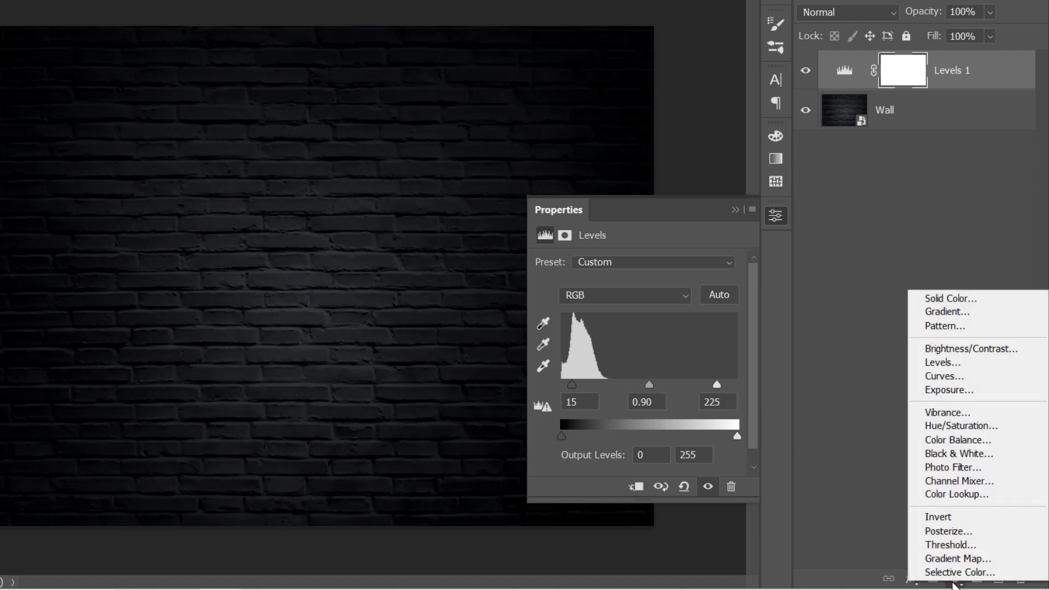
{"action": "left_click", "coordinate": [978, 349]}
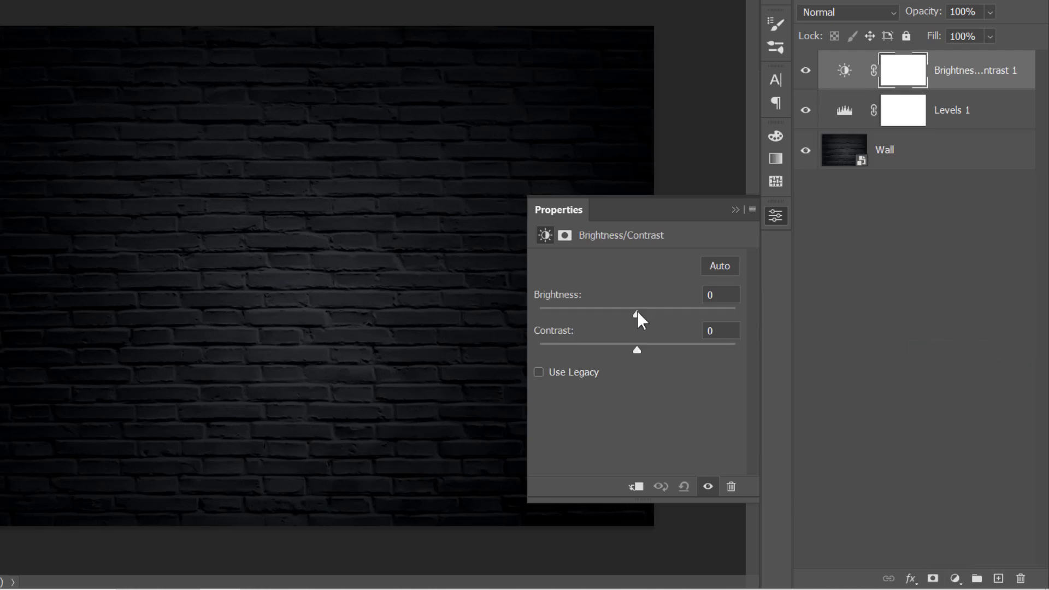
{"action": "left_click_drag", "start_coordinate": [637, 309], "coordinate": [714, 323]}
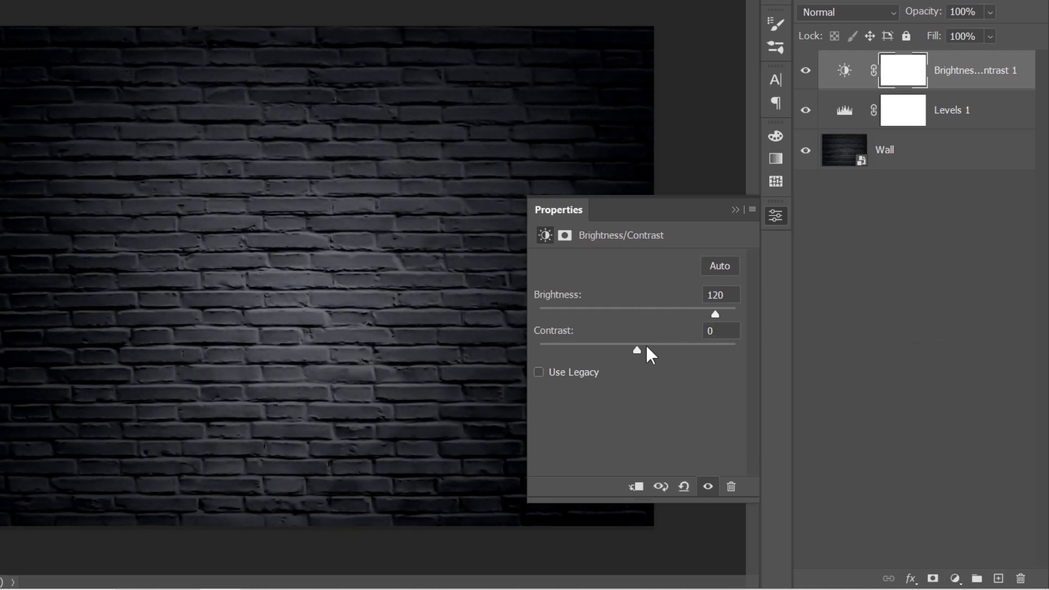
{"action": "left_click_drag", "start_coordinate": [637, 349], "coordinate": [657, 351]}
Add a Vibrance adjustment with vibrance around +56 and saturation +50.
{"action": "left_click", "coordinate": [955, 578]}
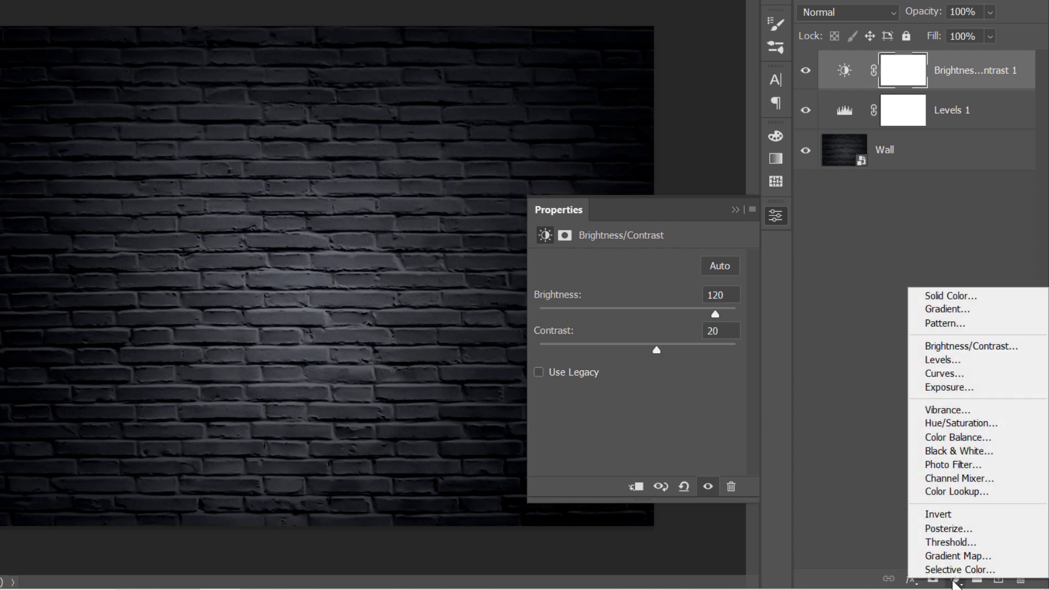
{"action": "left_click", "coordinate": [962, 410]}
{"action": "left_click", "coordinate": [692, 280]}
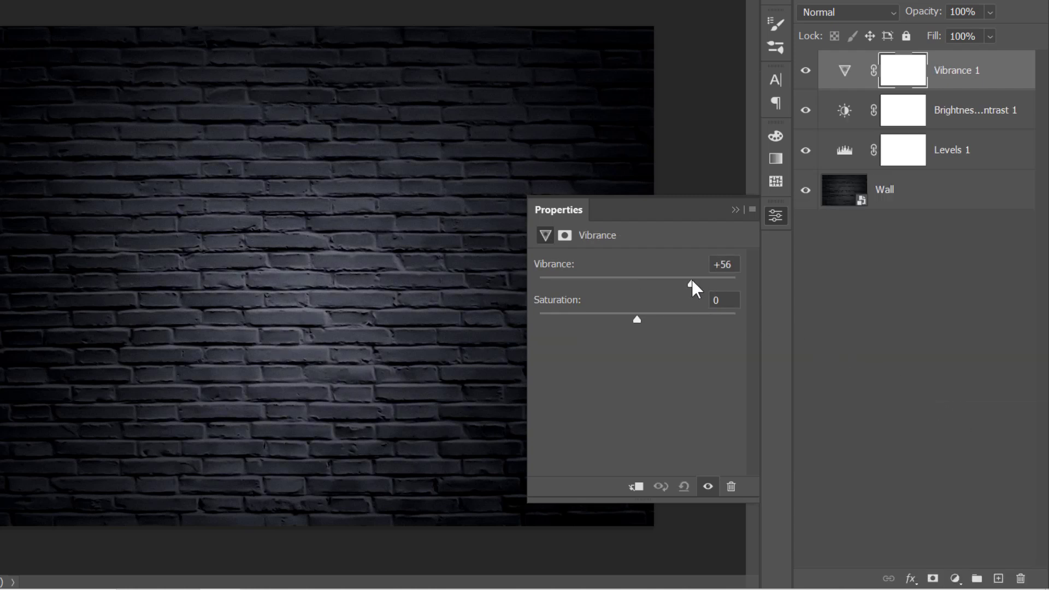
{"action": "left_click", "coordinate": [686, 314]}
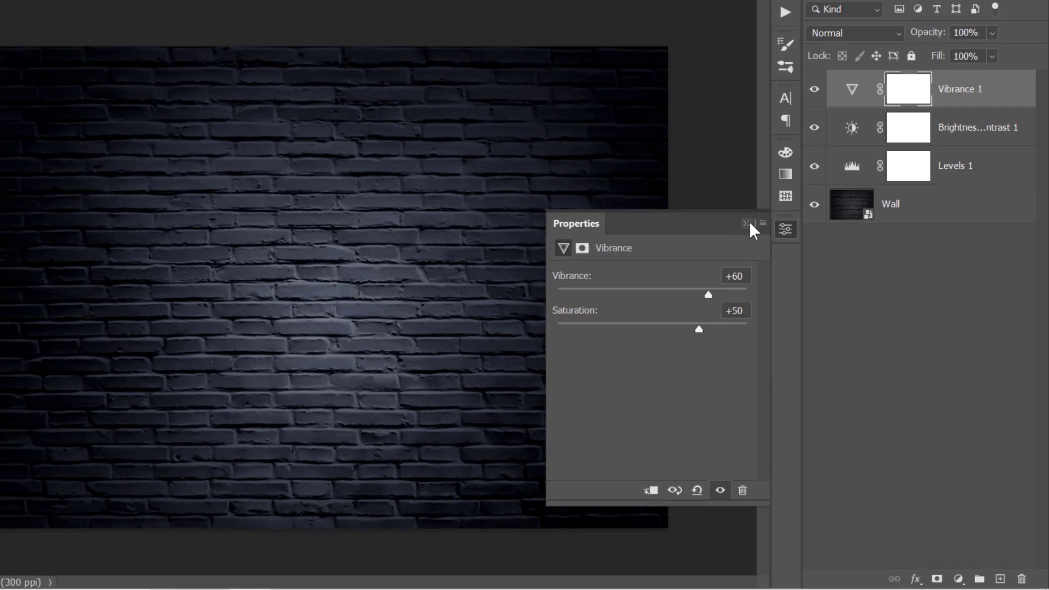
{"action": "left_click", "coordinate": [735, 210]}
Group the three adjustment layers and name the group 'Adjustments'.
{"action": "left_click", "coordinate": [1002, 160], "text": "shift"}
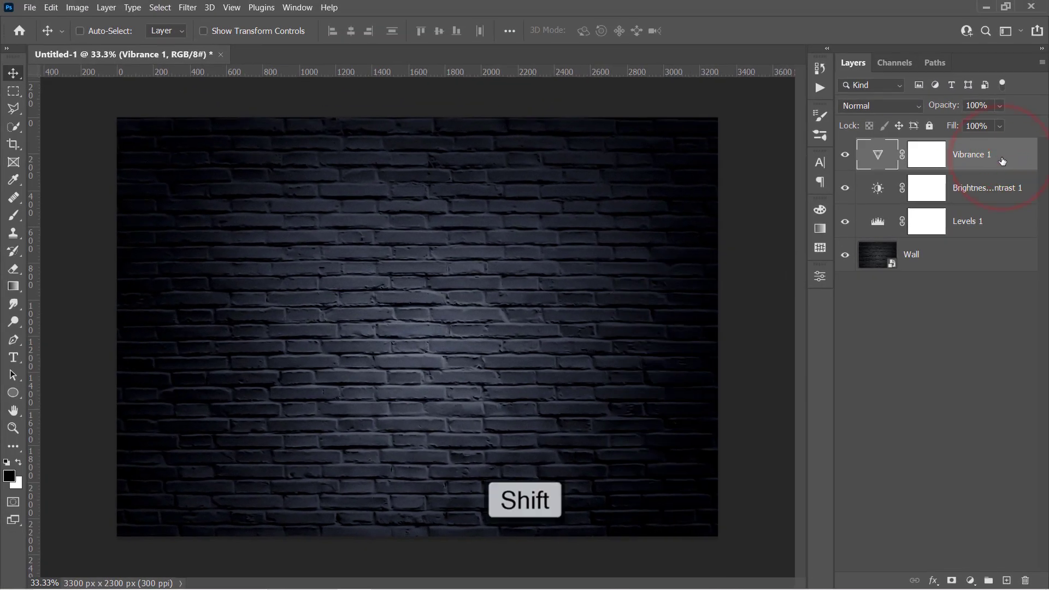
{"action": "left_click", "coordinate": [999, 224], "text": "shift"}
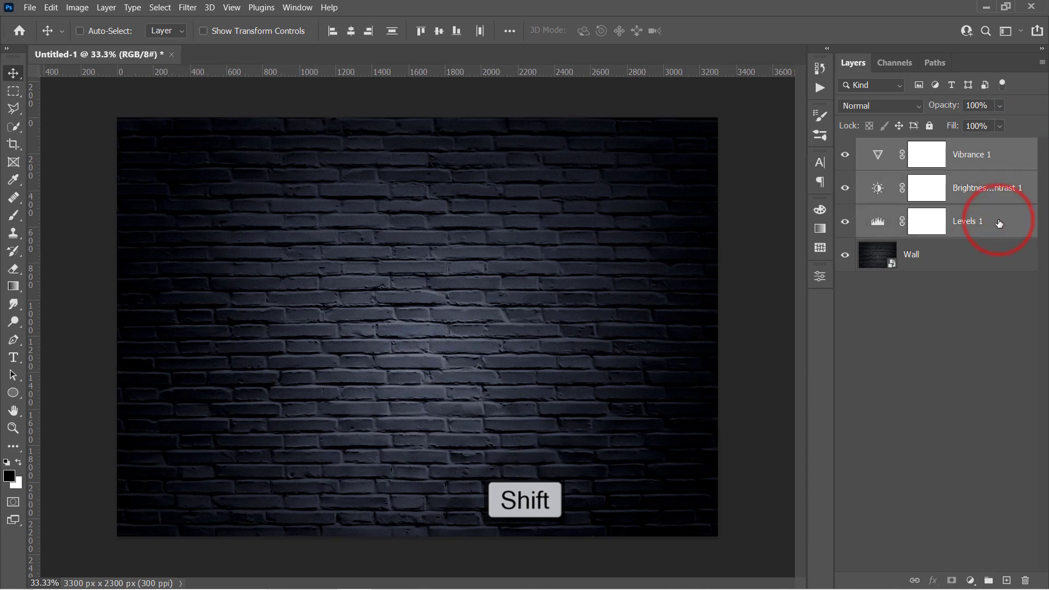
{"action": "key", "text": "ctrl+g"}
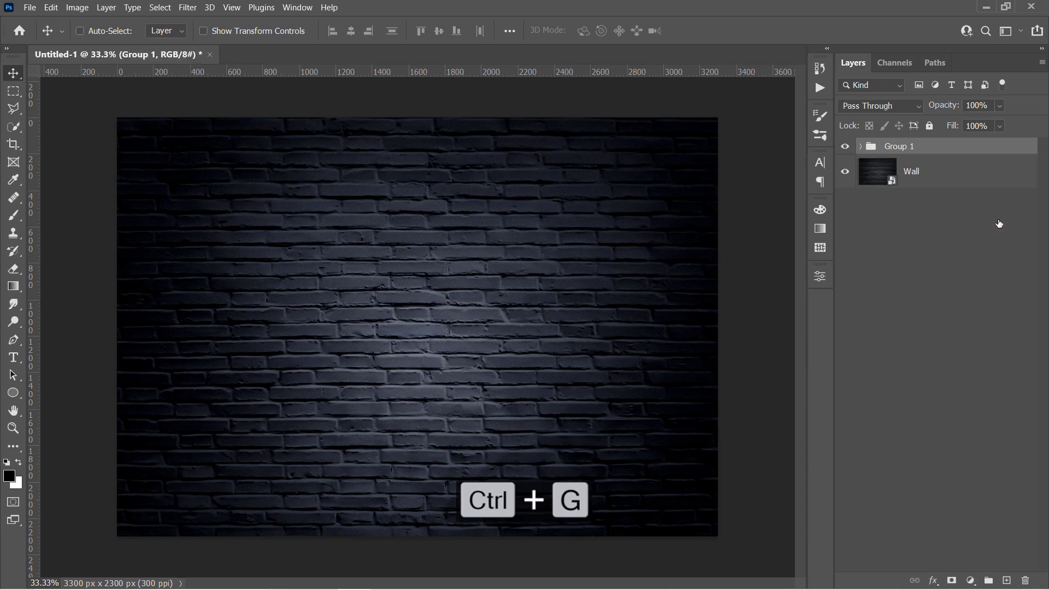
{"action": "double_click", "coordinate": [898, 146]}
{"action": "type", "text": "Adjustments"}
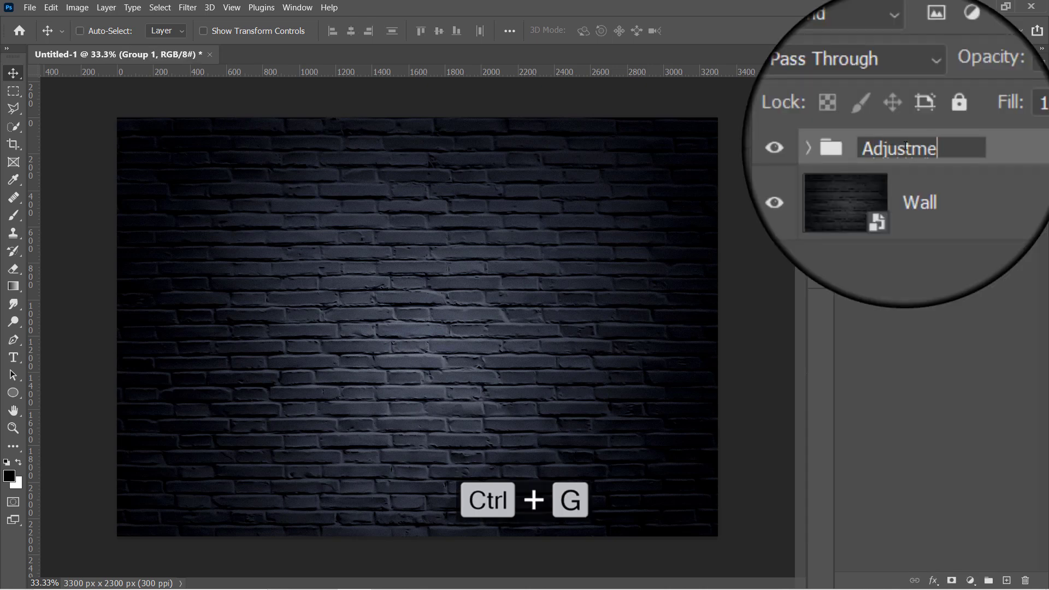
{"action": "key", "text": "Return"}
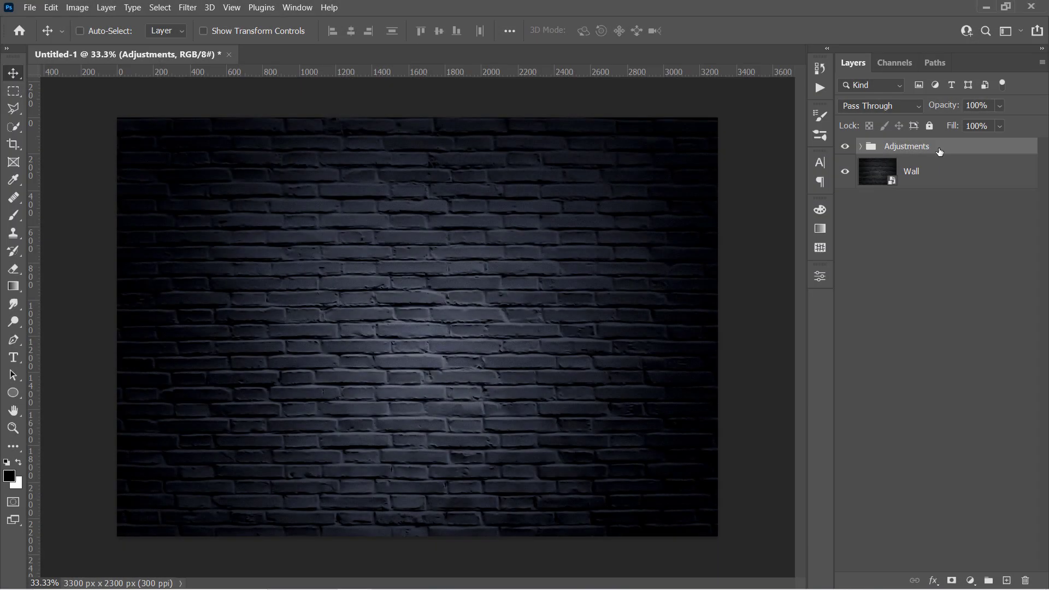
Add a pink Solid Color fill layer above the Wall layer.
{"action": "left_click", "coordinate": [939, 178]}
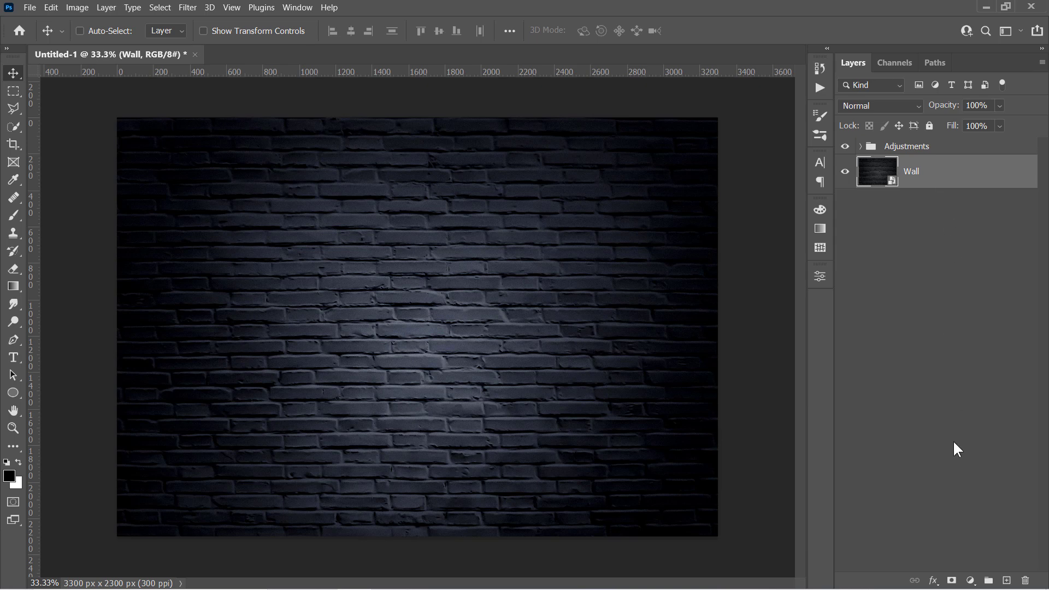
{"action": "left_click", "coordinate": [970, 580]}
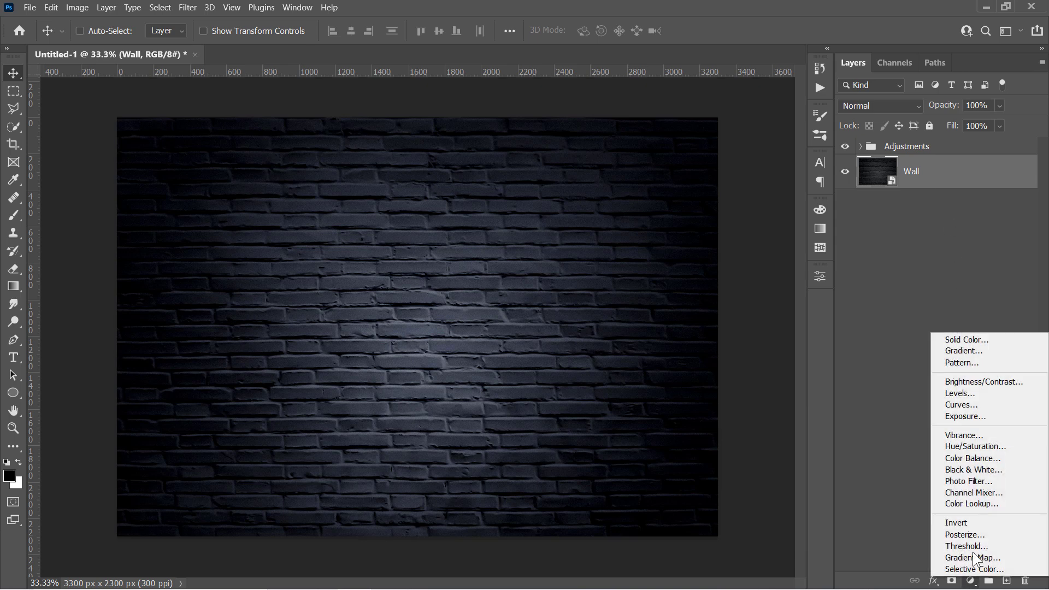
{"action": "left_click", "coordinate": [976, 335]}
{"action": "left_click", "coordinate": [628, 213]}
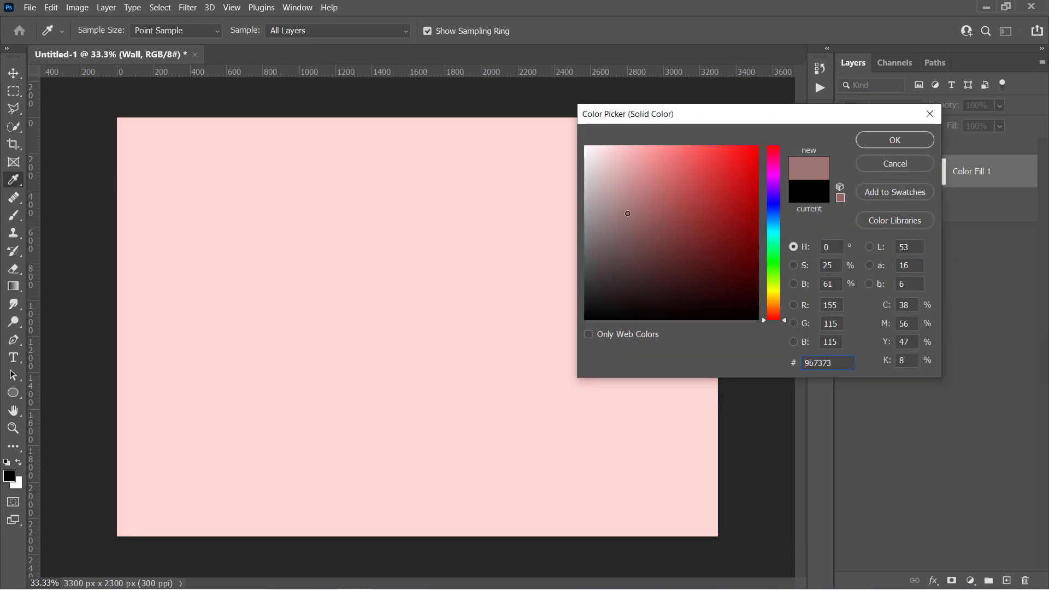
{"action": "left_click", "coordinate": [880, 141]}
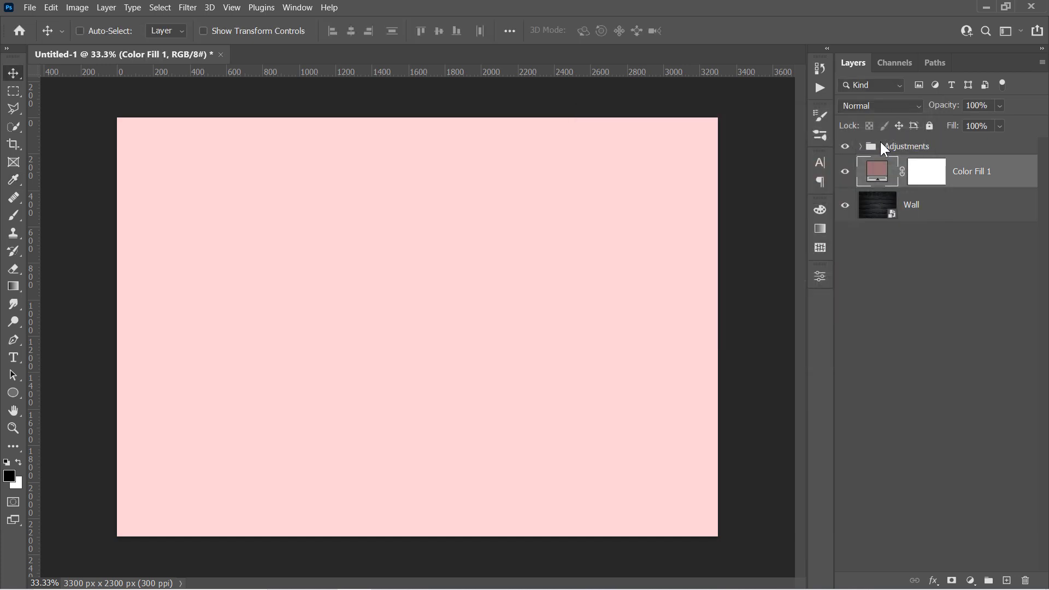
Embed Example.png and scale the peach down to about 21%.
{"action": "left_click", "coordinate": [29, 7]}
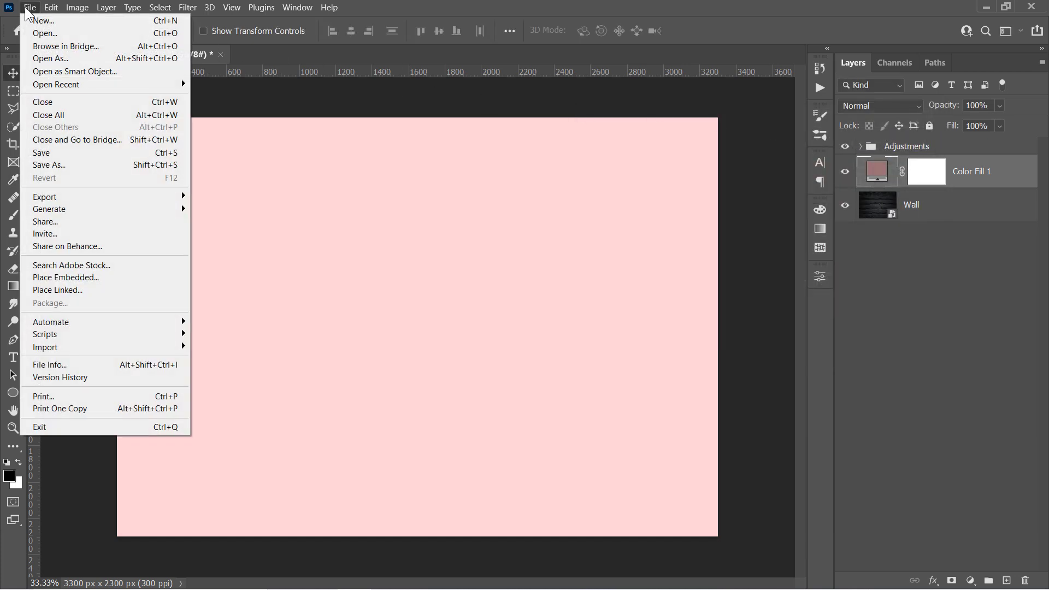
{"action": "left_click", "coordinate": [87, 276]}
{"action": "left_click", "coordinate": [161, 142]}
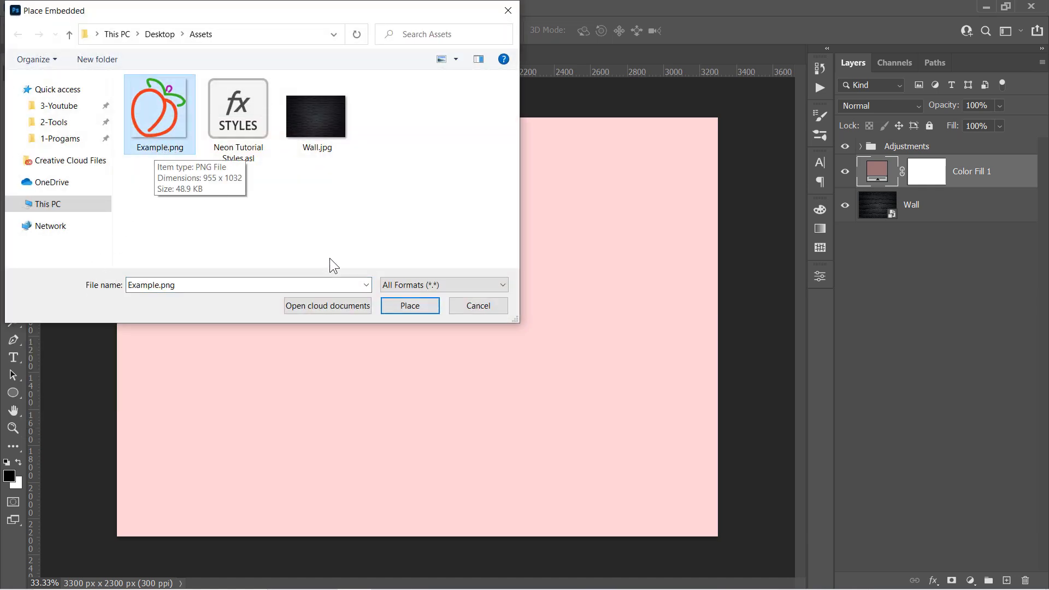
{"action": "left_click", "coordinate": [409, 307]}
{"action": "left_click_drag", "start_coordinate": [608, 118], "coordinate": [492, 245]}
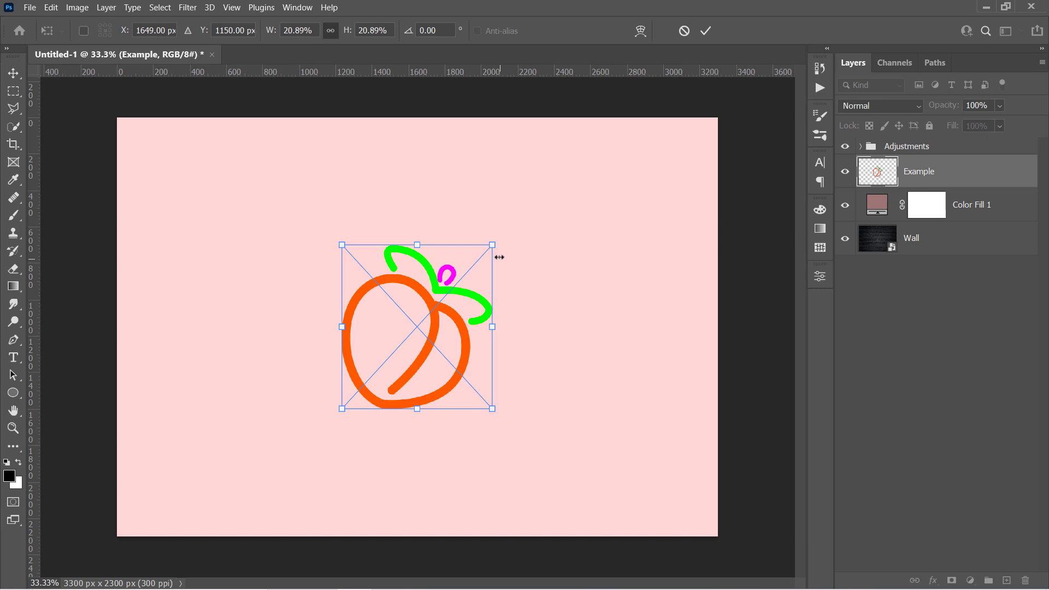
{"action": "key", "text": "Return"}
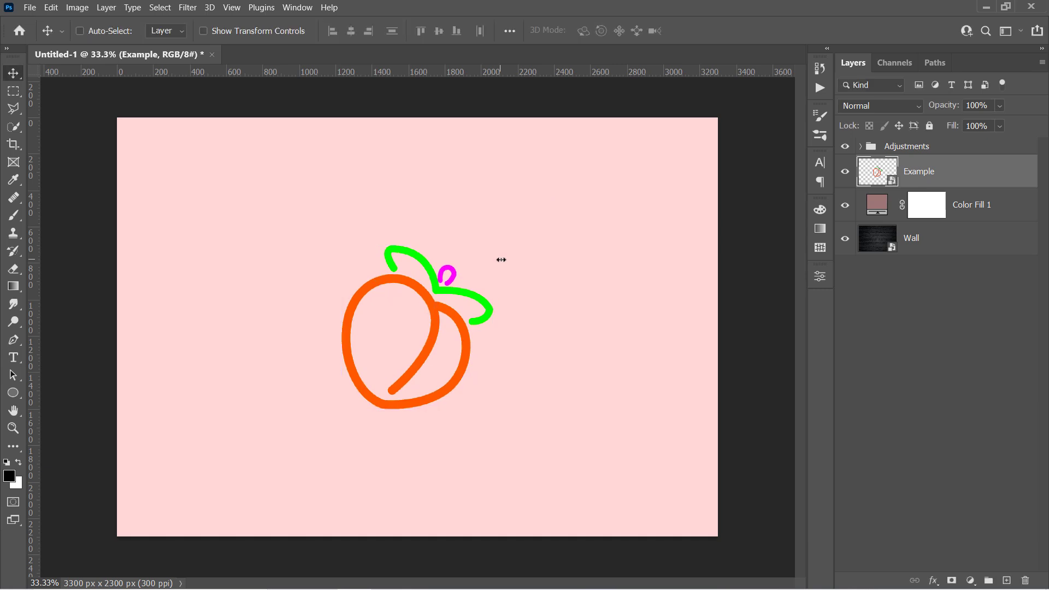
Convert Example and Color Fill 1 into a single smart object.
{"action": "left_click", "coordinate": [997, 213], "text": "shift"}
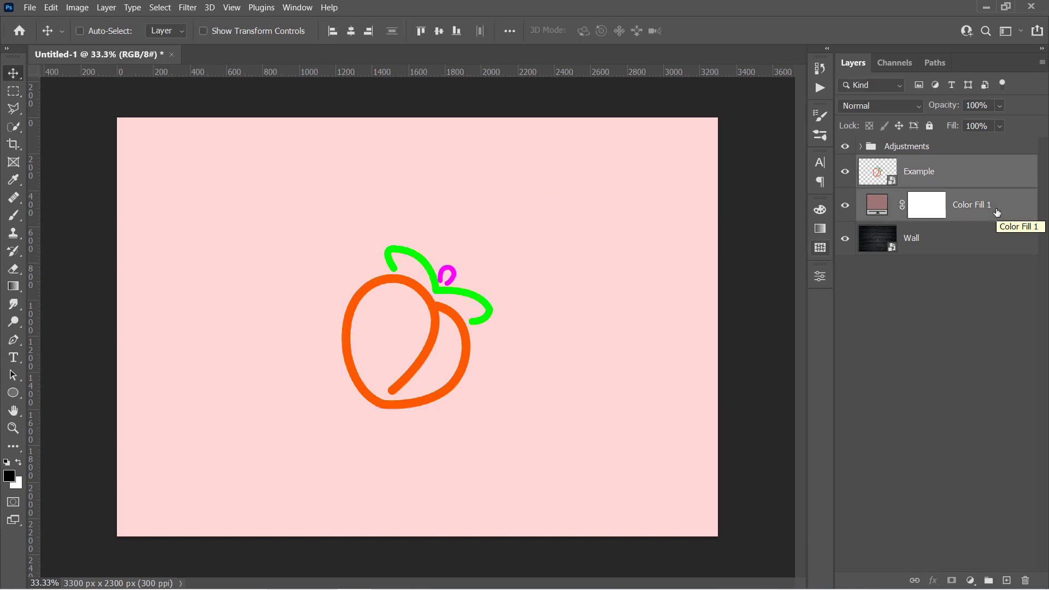
{"action": "right_click", "coordinate": [996, 212]}
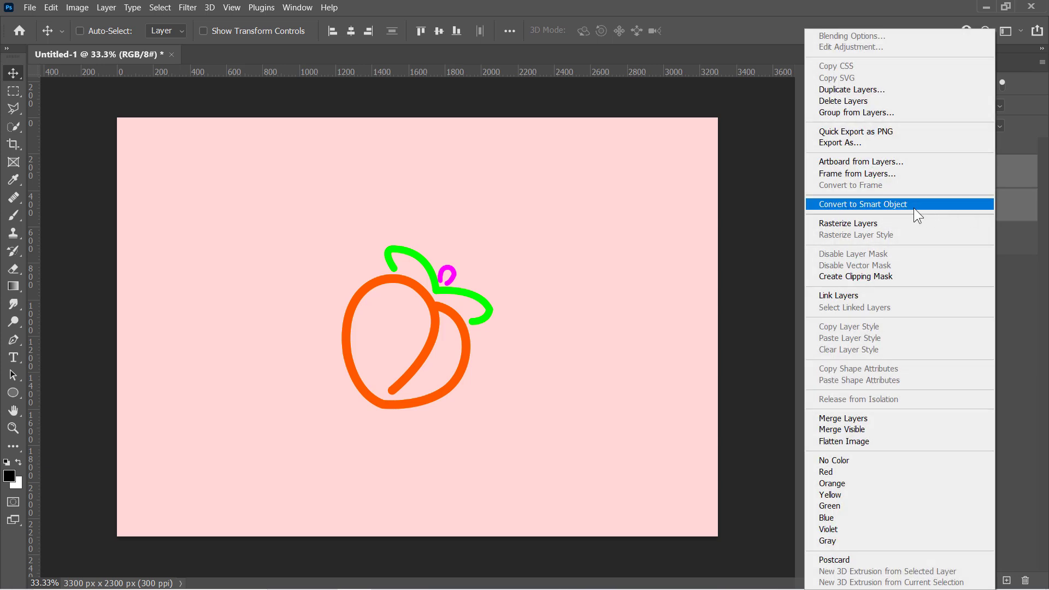
{"action": "left_click", "coordinate": [913, 207]}
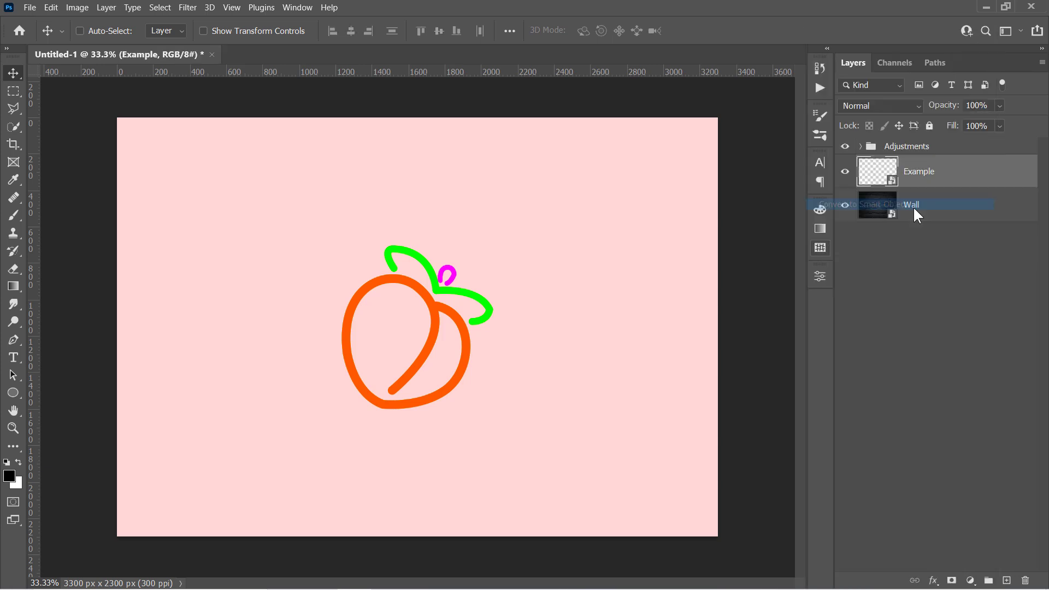
Inside the smart object, delete Color Fill 1 and save Example.psb.
{"action": "double_click", "coordinate": [879, 173]}
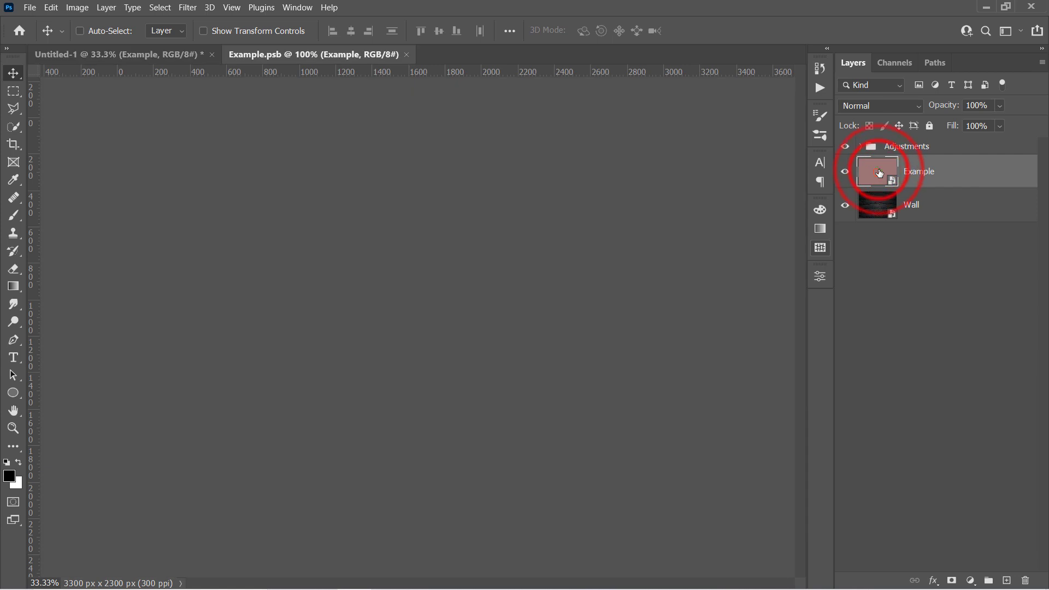
{"action": "left_click", "coordinate": [982, 191]}
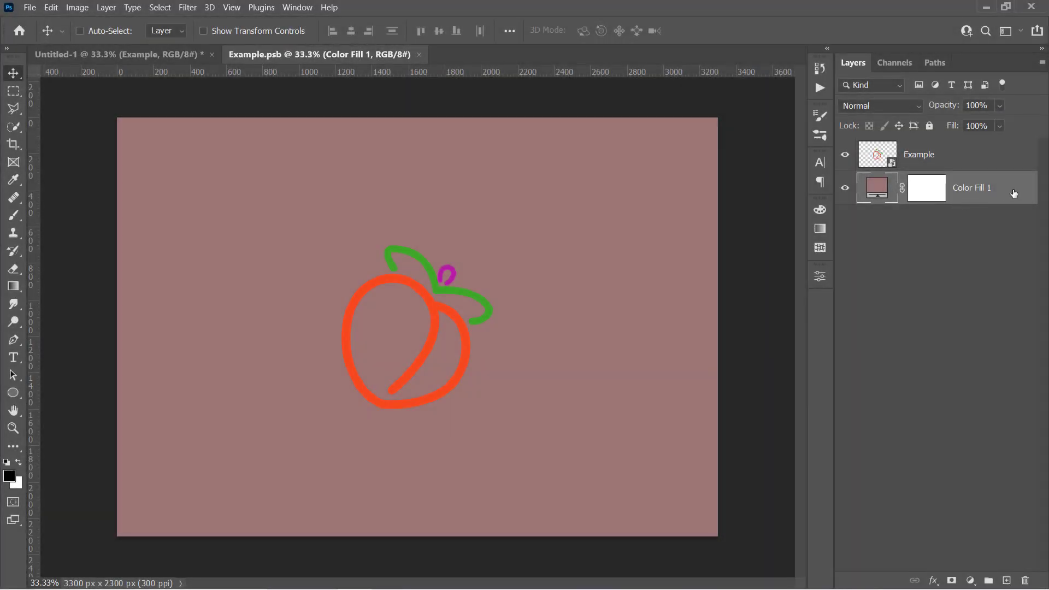
{"action": "key", "text": "Delete"}
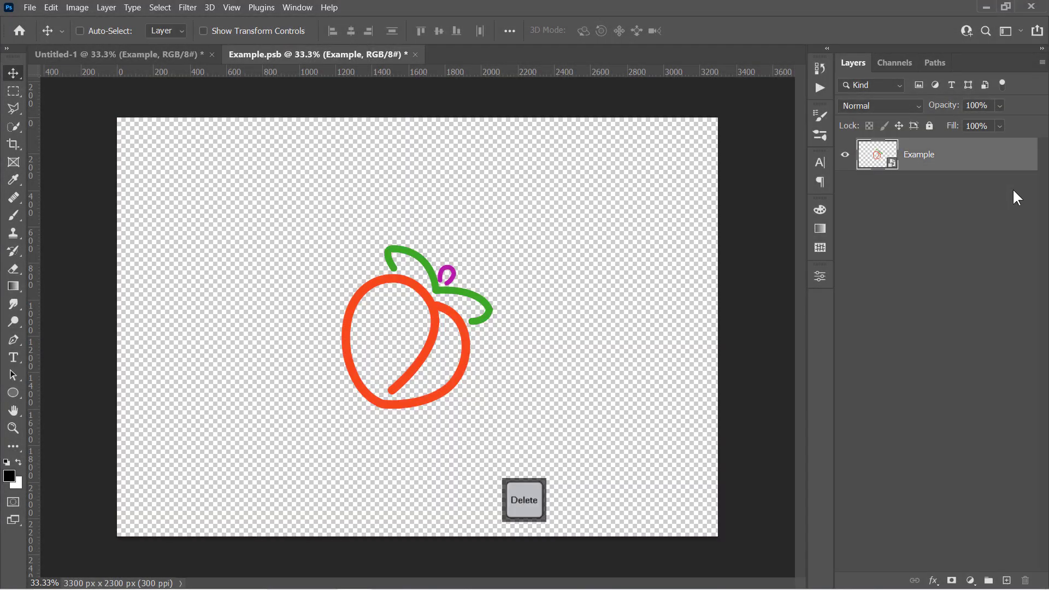
{"action": "key", "text": "ctrl+s"}
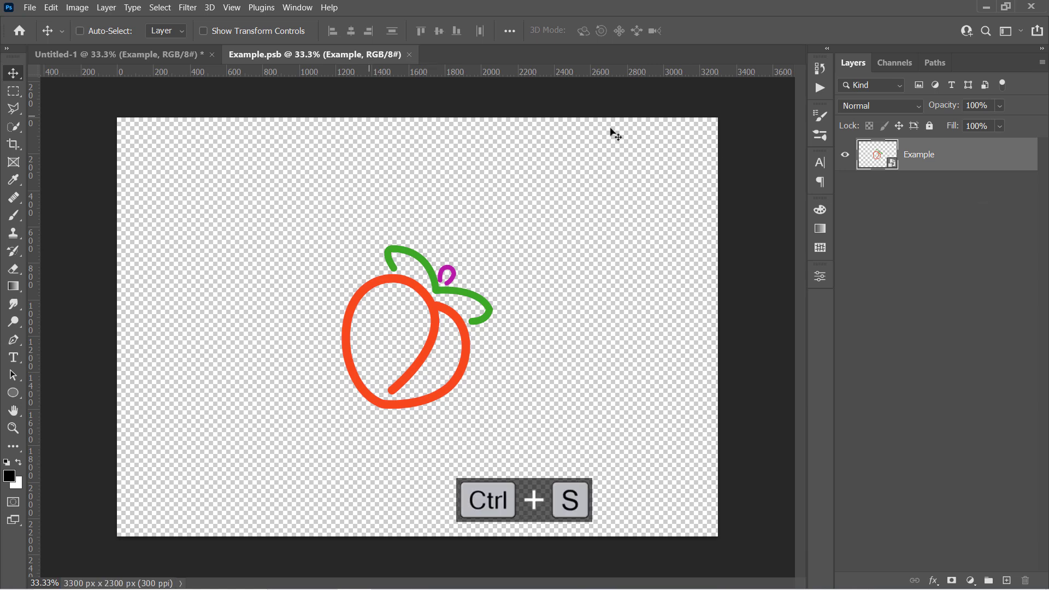
Switch to the Untitled-1 document to see the peach on the brick wall.
{"action": "left_click", "coordinate": [159, 54]}
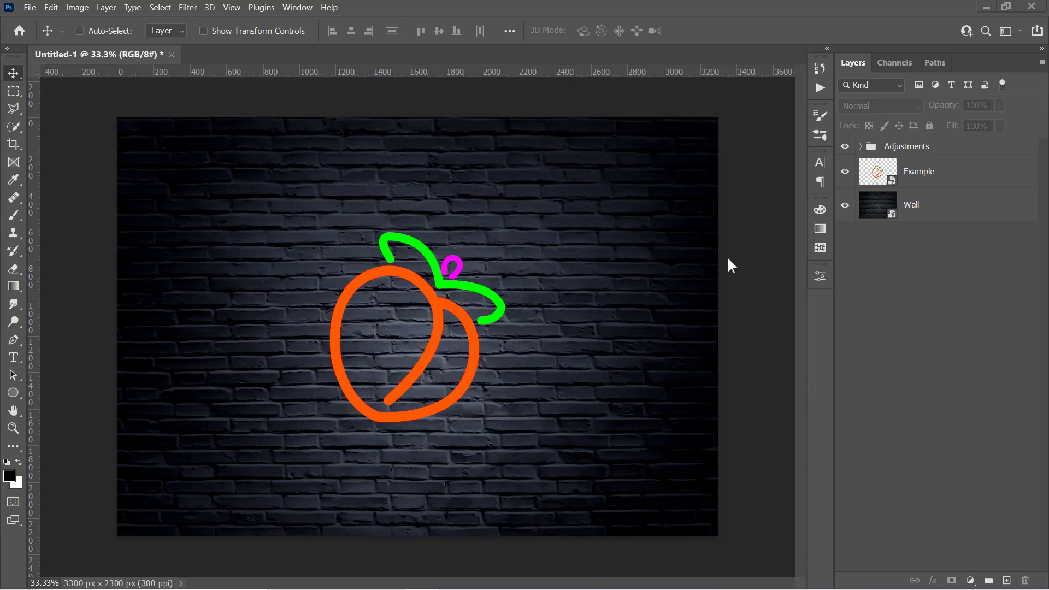
Hide Example, duplicate it three times, and show only Example copy.
{"action": "left_click", "coordinate": [951, 173]}
{"action": "left_click", "coordinate": [845, 173]}
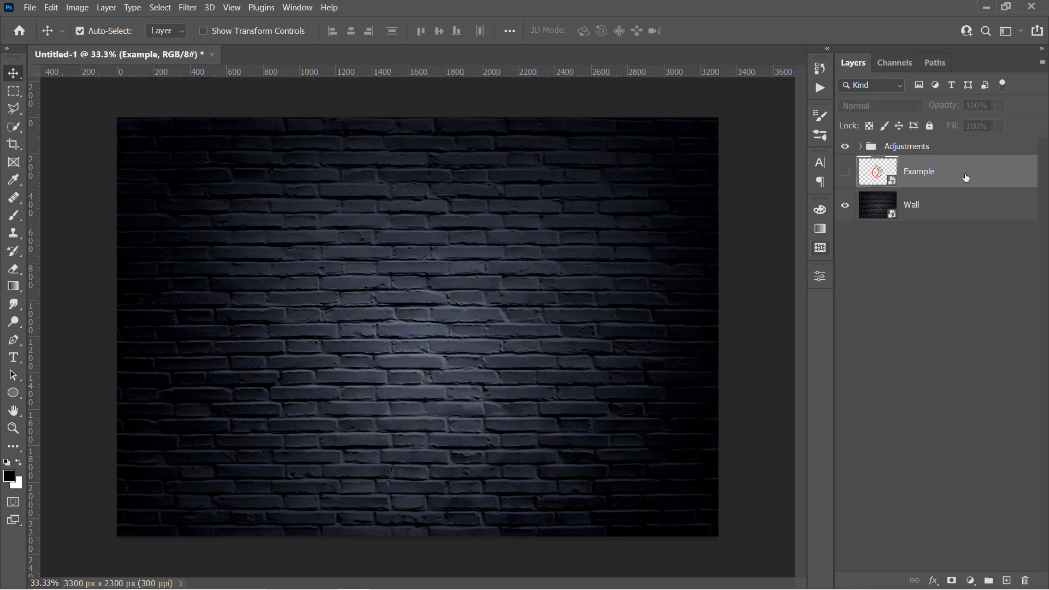
{"action": "key", "text": "ctrl+j"}
{"action": "key", "text": "ctrl+j"}
{"action": "key", "text": "ctrl+j"}
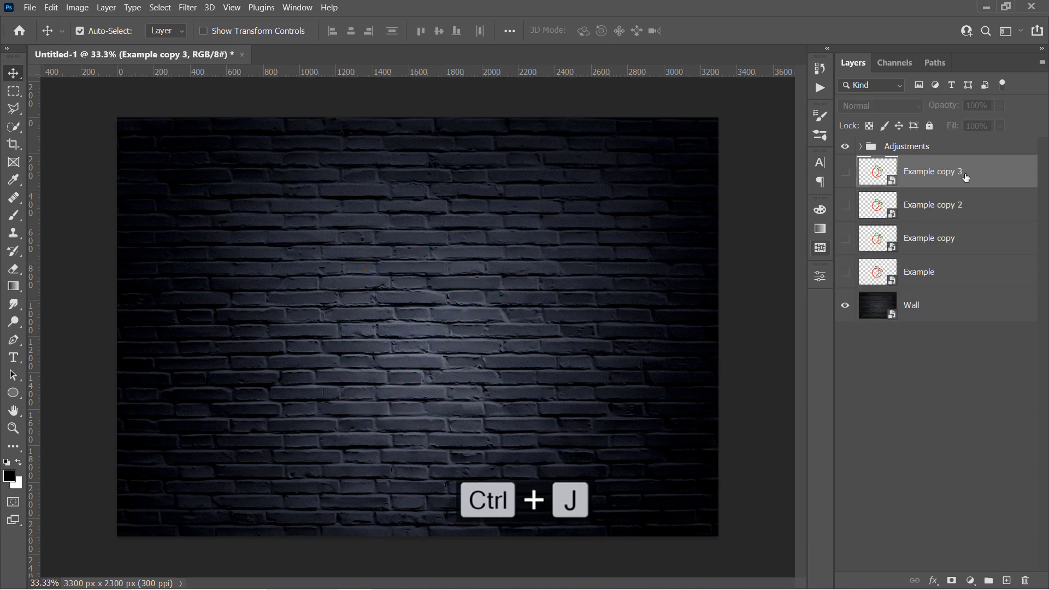
{"action": "key", "text": "ctrl"}
{"action": "left_click", "coordinate": [960, 237]}
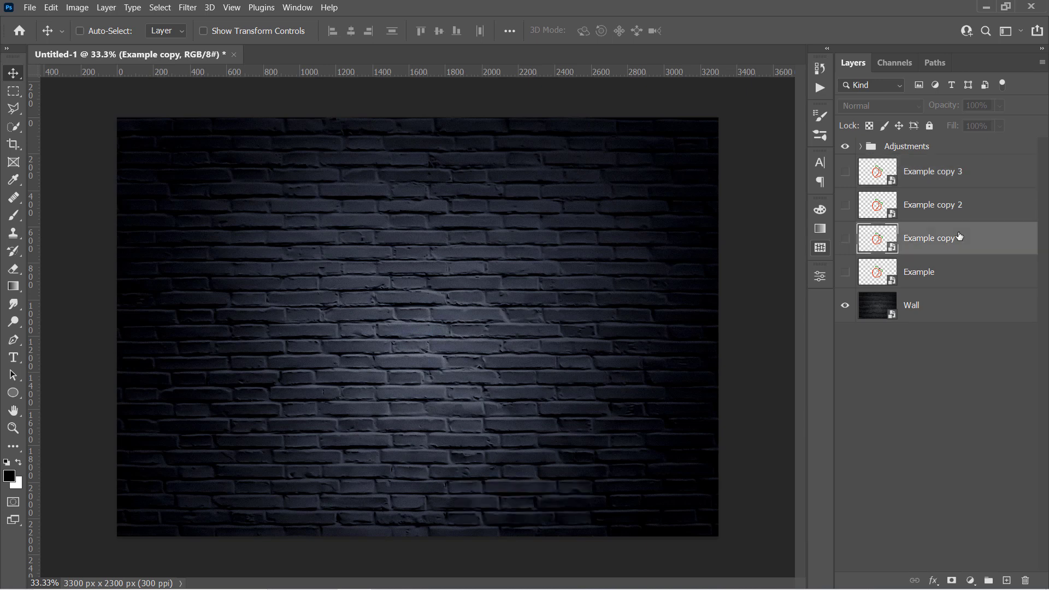
{"action": "left_click", "coordinate": [847, 239]}
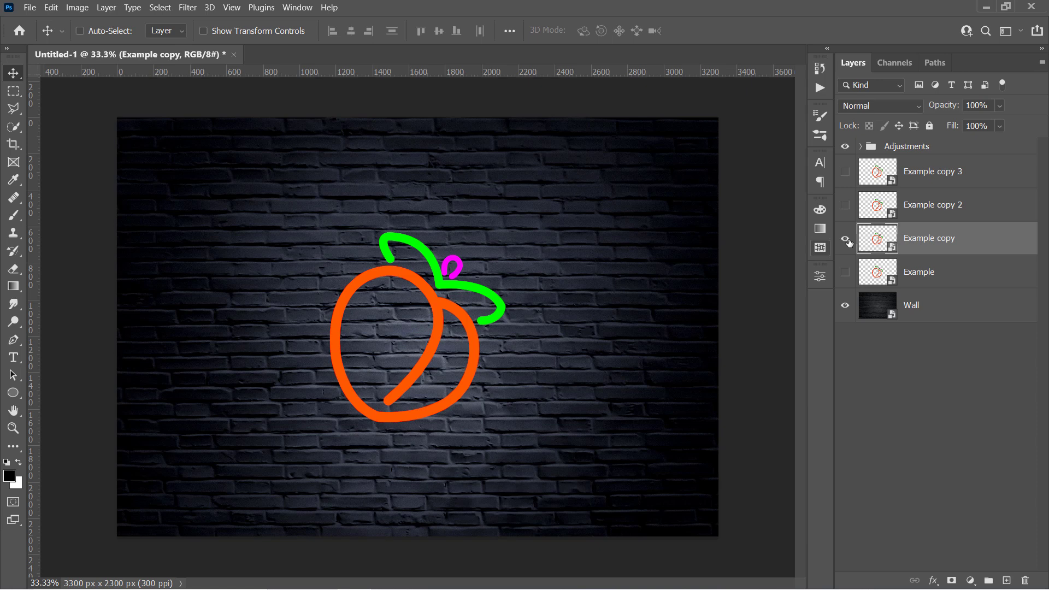
Apply a 20-pixel Gaussian Blur to Example copy.
{"action": "left_click", "coordinate": [176, 6]}
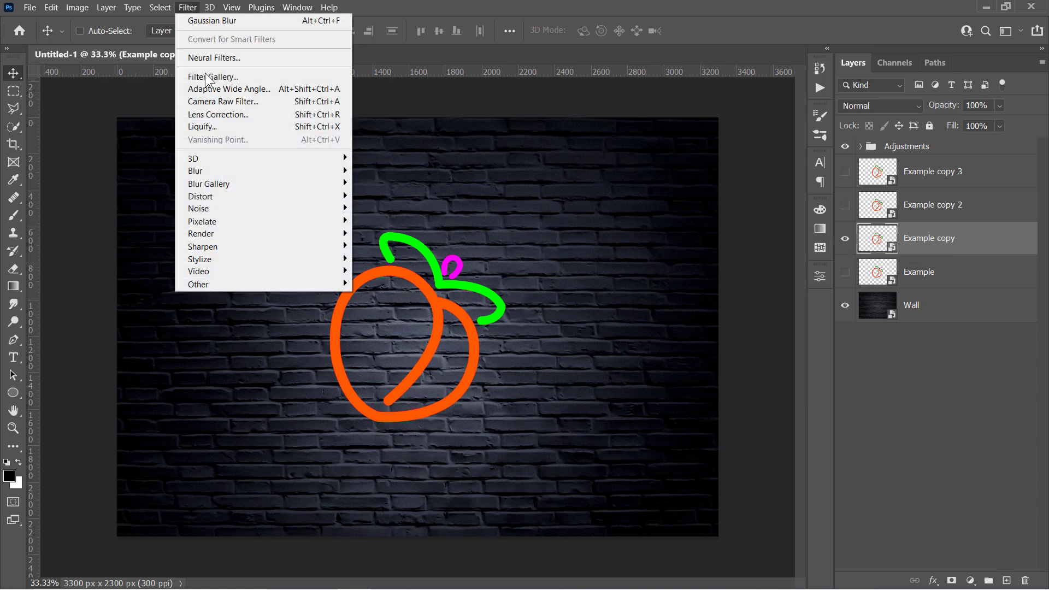
{"action": "mouse_move", "coordinate": [263, 170]}
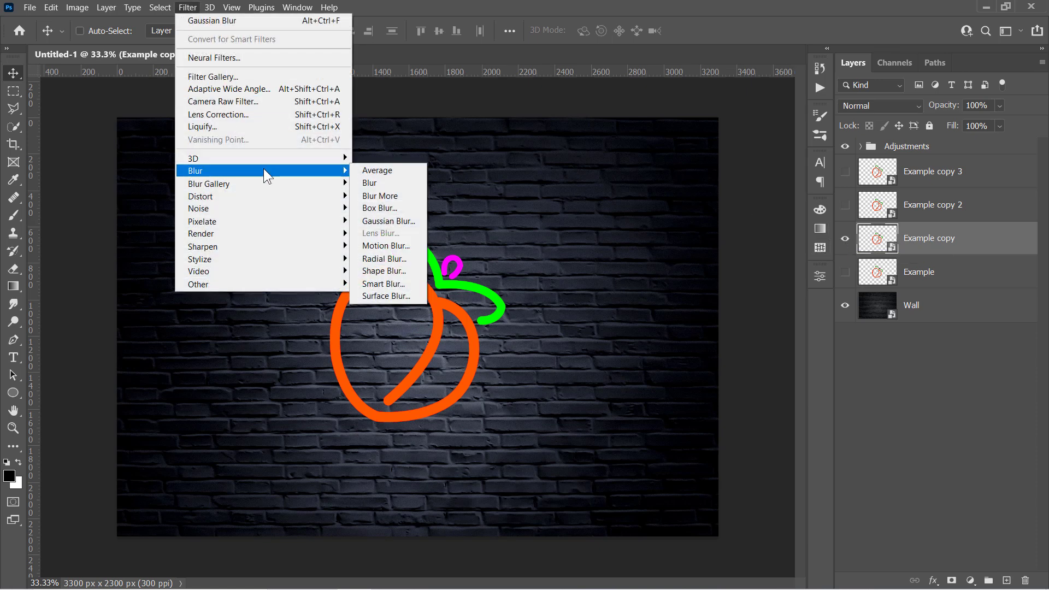
{"action": "left_click", "coordinate": [393, 221]}
{"action": "type", "text": "20"}
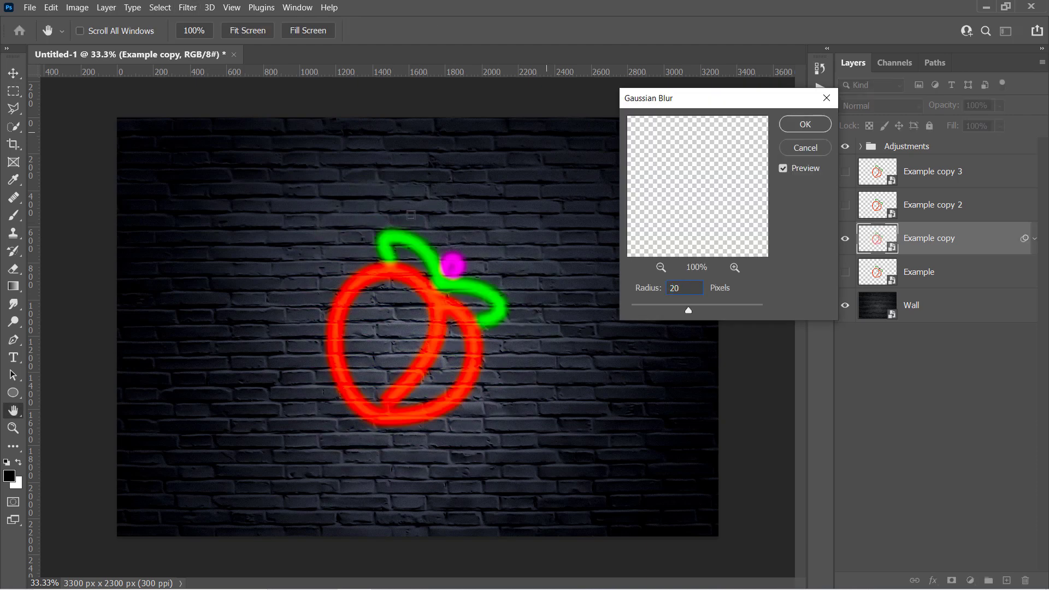
{"action": "left_click", "coordinate": [797, 123]}
Set Example copy to Color blend mode at 25% opacity.
{"action": "left_click", "coordinate": [850, 106]}
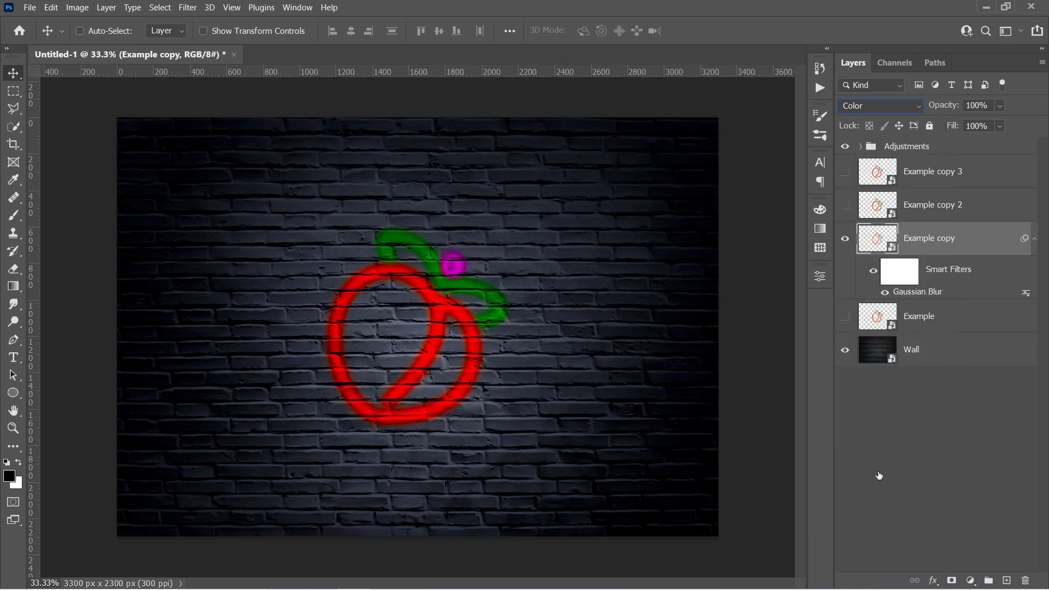
{"action": "left_click", "coordinate": [978, 107]}
{"action": "type", "text": "25"}
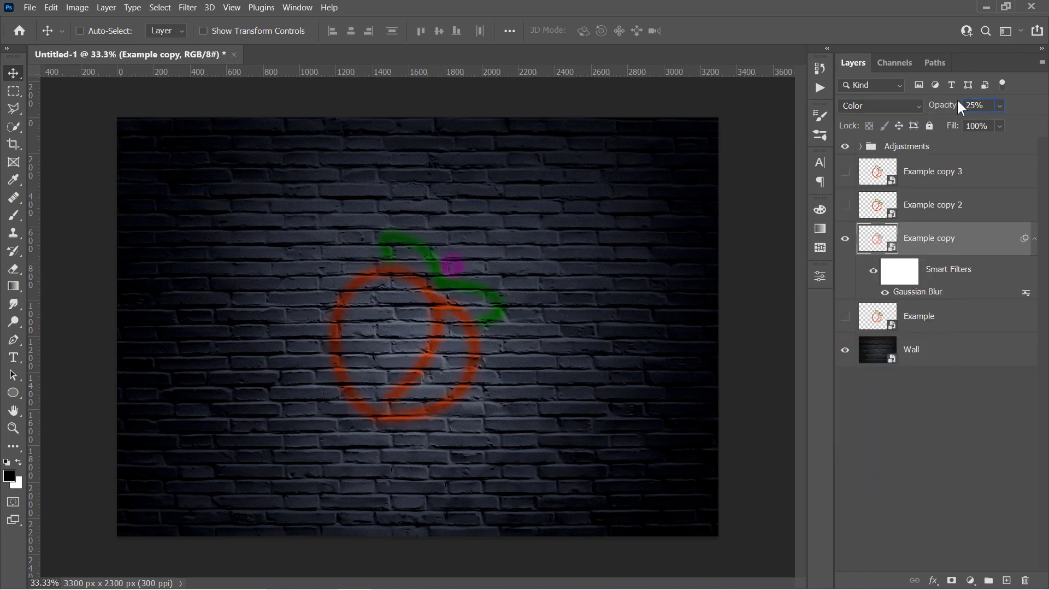
{"action": "left_click", "coordinate": [1034, 245]}
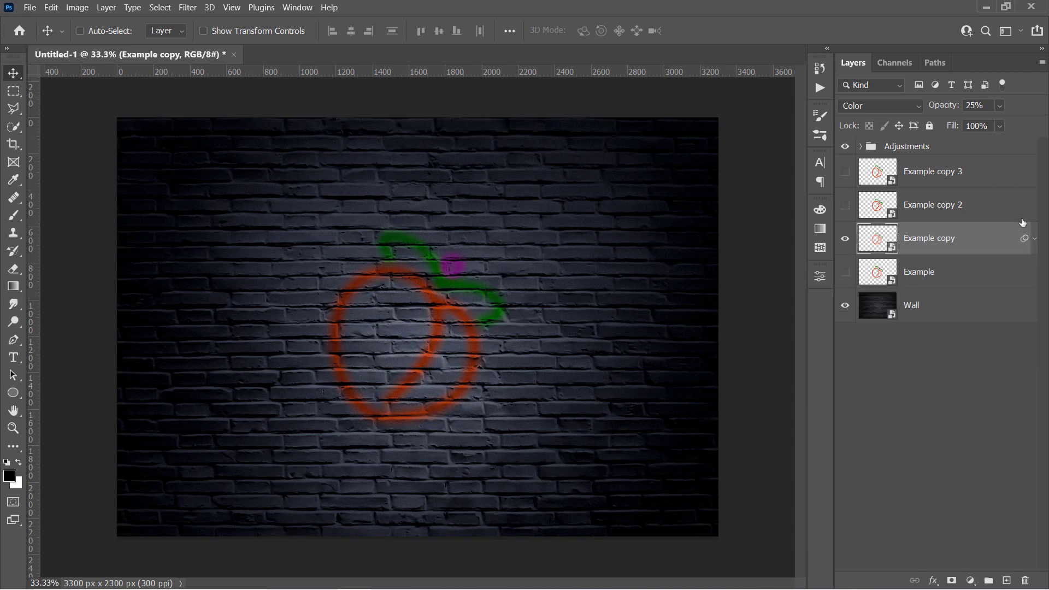
{"action": "left_click", "coordinate": [899, 211]}
Show Example copy 2 and give it a stronger Gaussian Blur.
{"action": "left_click", "coordinate": [843, 211]}
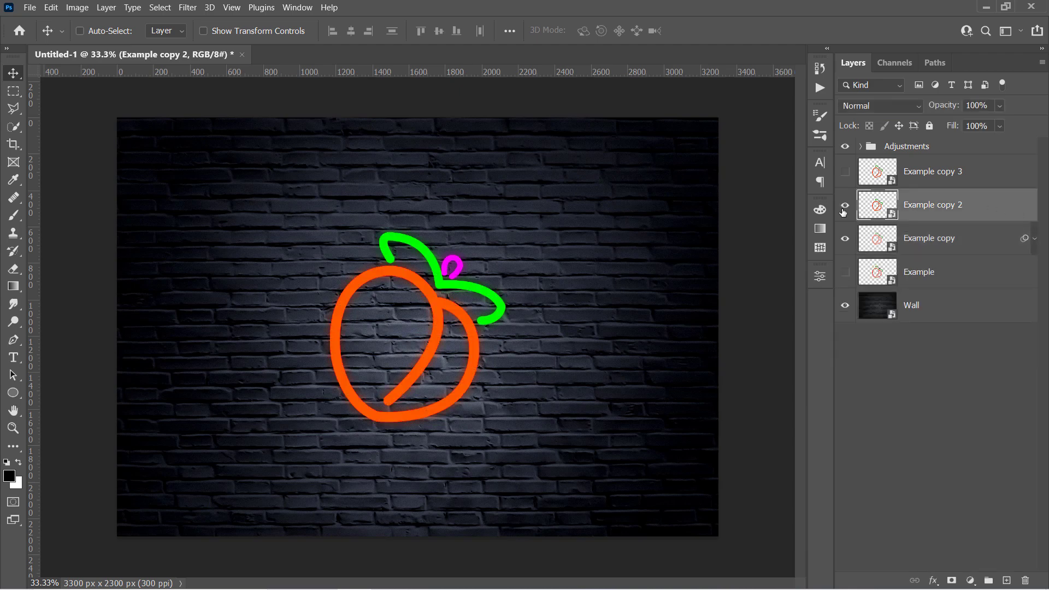
{"action": "left_click", "coordinate": [189, 7]}
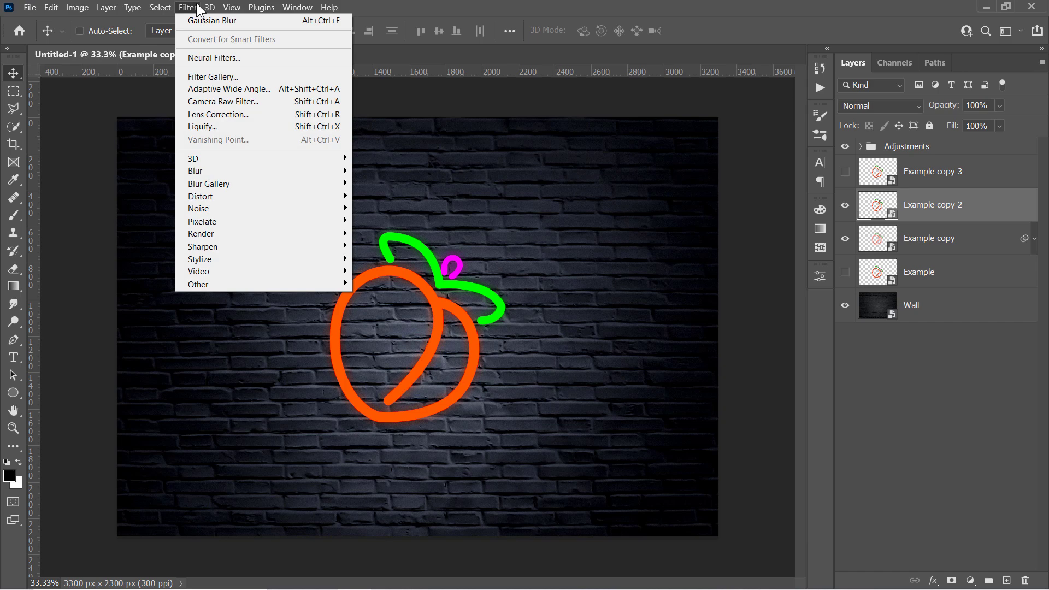
{"action": "left_click", "coordinate": [202, 23]}
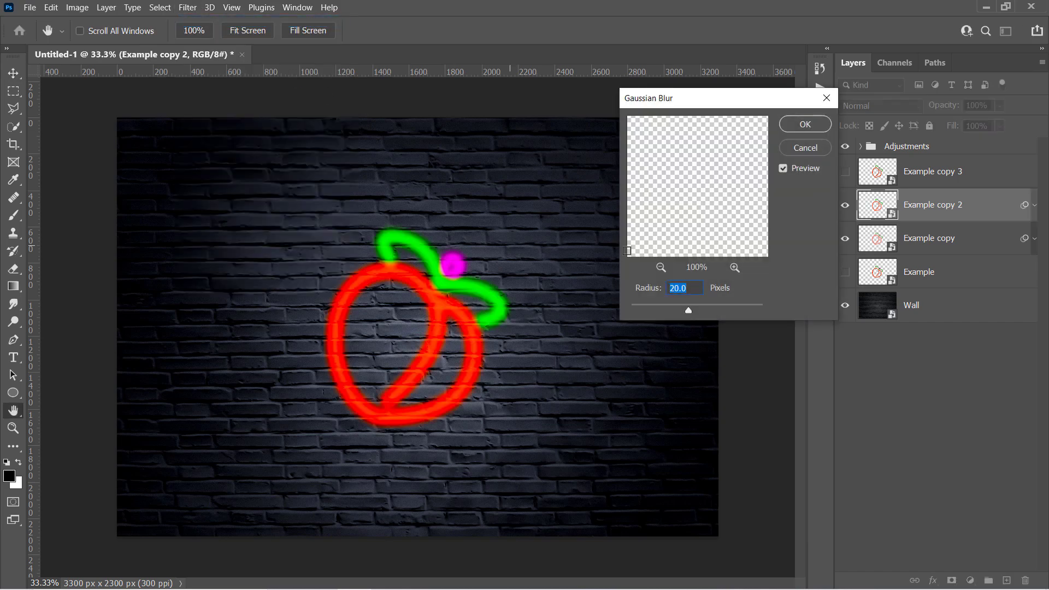
{"action": "type", "text": "50"}
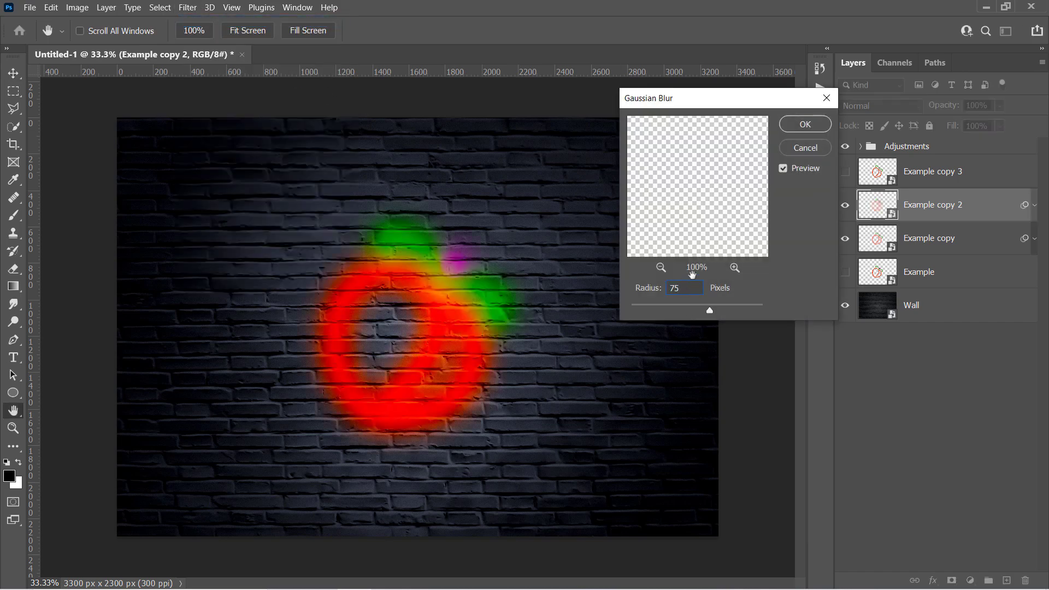
{"action": "left_click", "coordinate": [788, 123]}
Set Example copy 2 to Lighten at 25% opacity and show Example copy 3.
{"action": "left_click", "coordinate": [848, 104]}
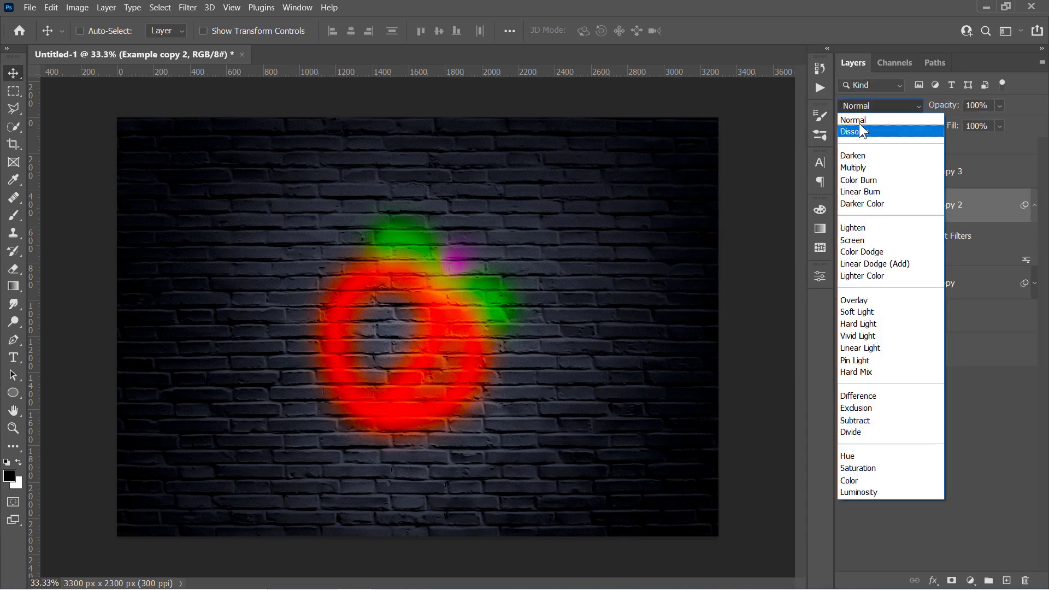
{"action": "left_click", "coordinate": [887, 224]}
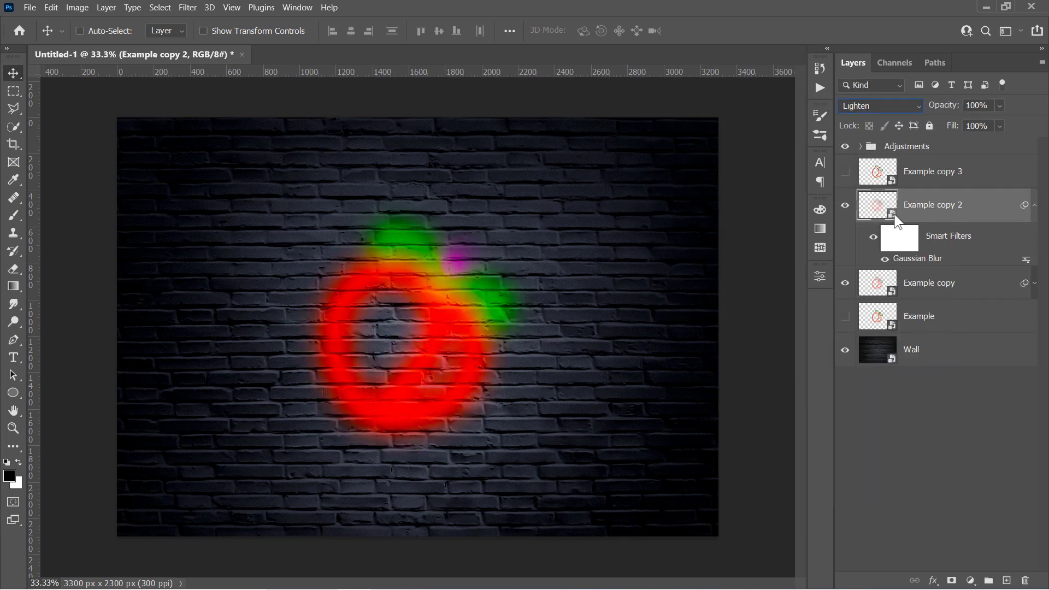
{"action": "double_click", "coordinate": [978, 106]}
{"action": "type", "text": "25"}
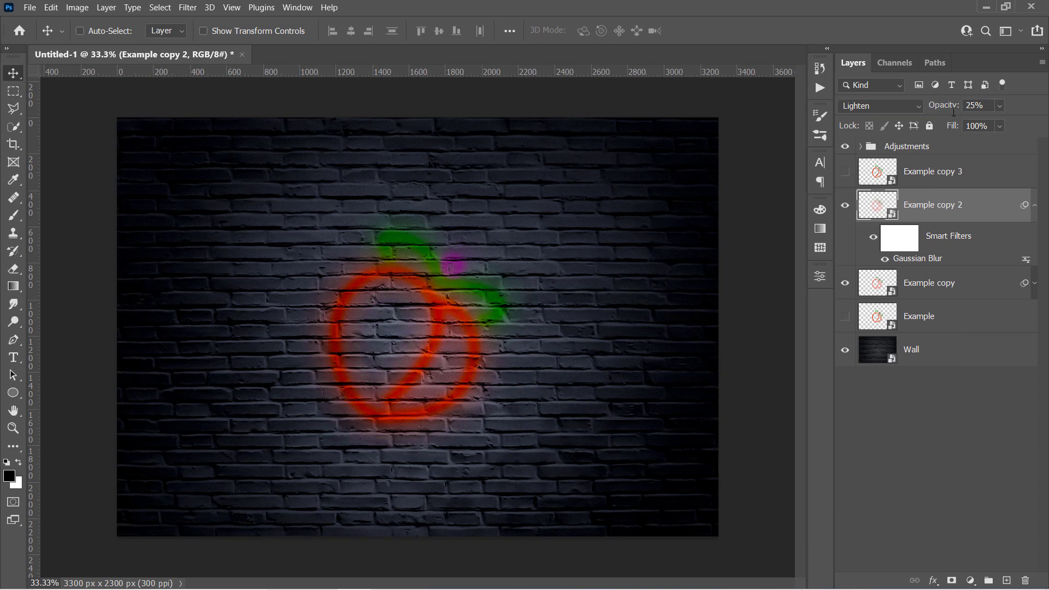
{"action": "left_click", "coordinate": [1035, 206]}
{"action": "left_click", "coordinate": [846, 179]}
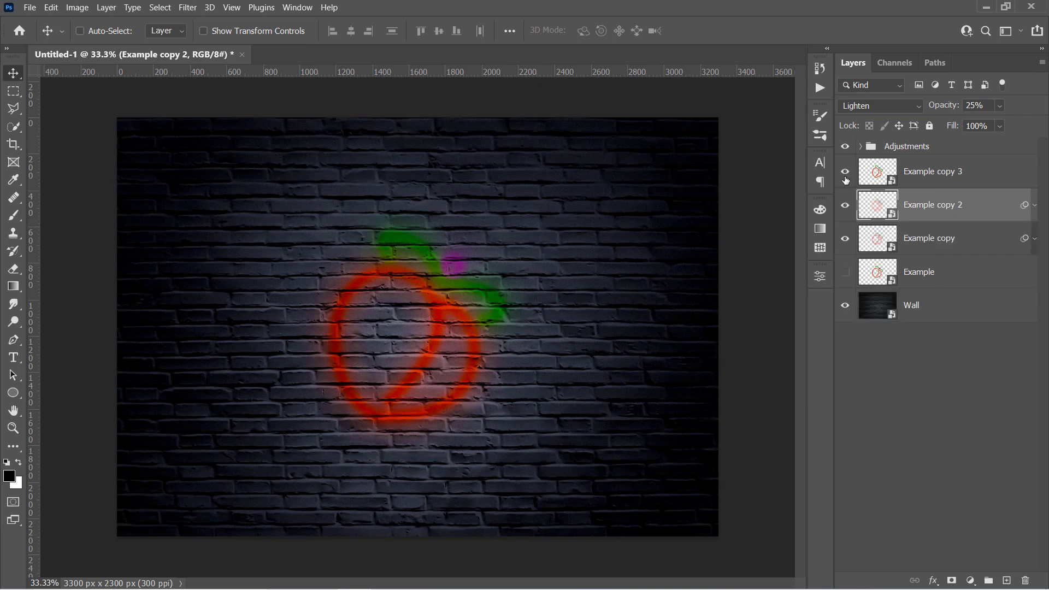
Apply a 150-pixel Gaussian Blur to Example copy 3.
{"action": "left_click", "coordinate": [996, 181]}
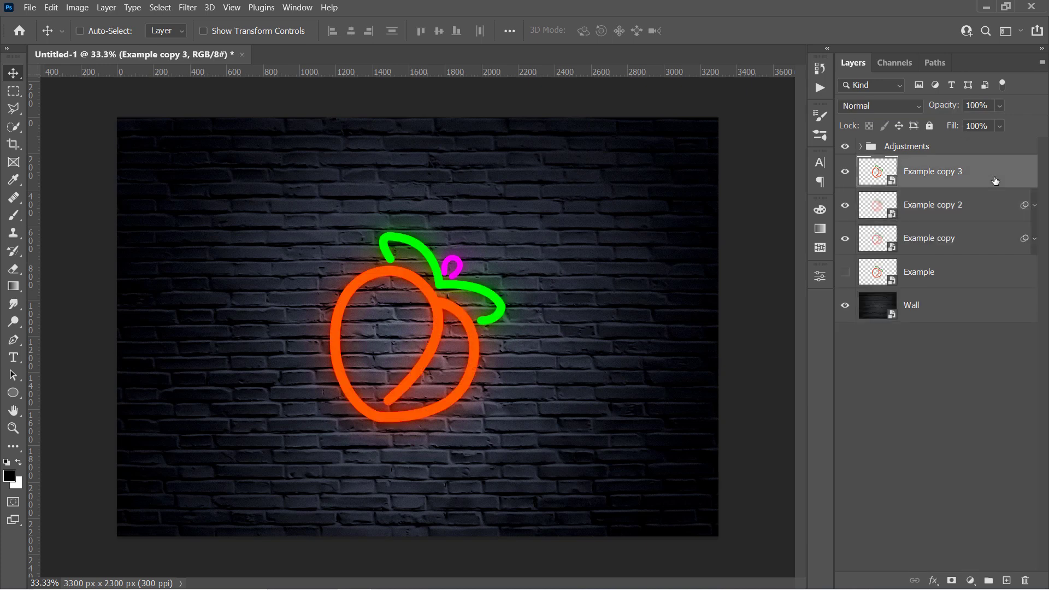
{"action": "left_click", "coordinate": [187, 8]}
{"action": "left_click", "coordinate": [212, 20]}
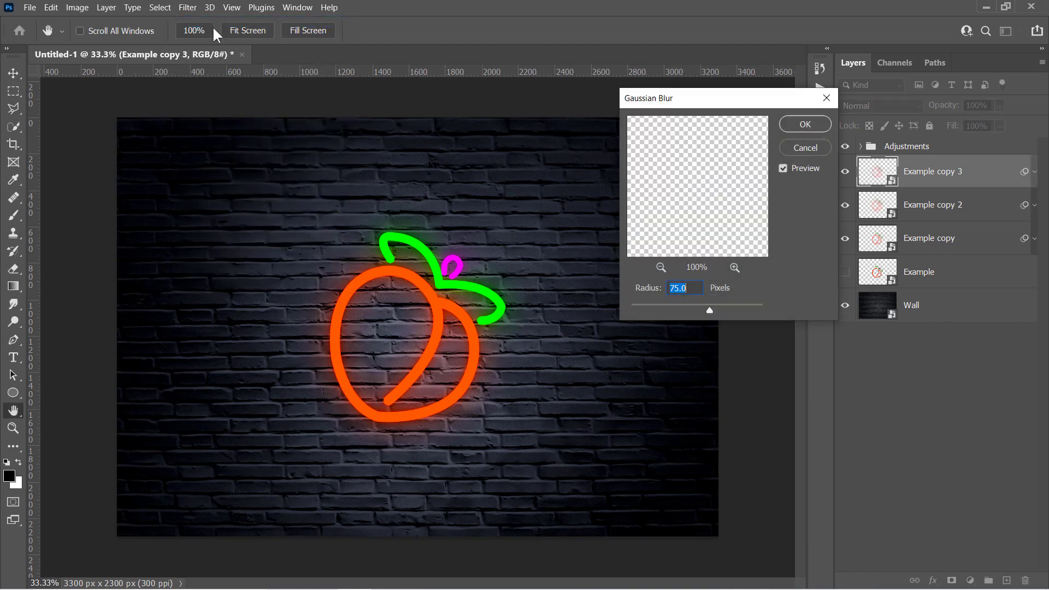
{"action": "key", "text": "BackSpace"}
{"action": "type", "text": "150"}
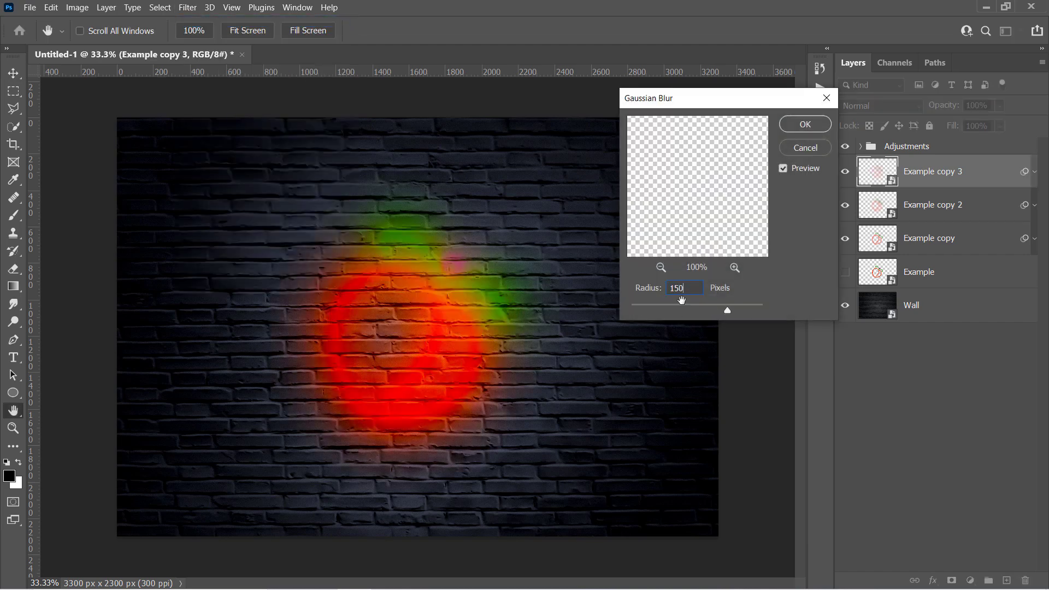
{"action": "left_click", "coordinate": [805, 125]}
Set Example copy 3 to Screen blend mode at 25% opacity.
{"action": "key", "text": "v"}
{"action": "left_click", "coordinate": [861, 106]}
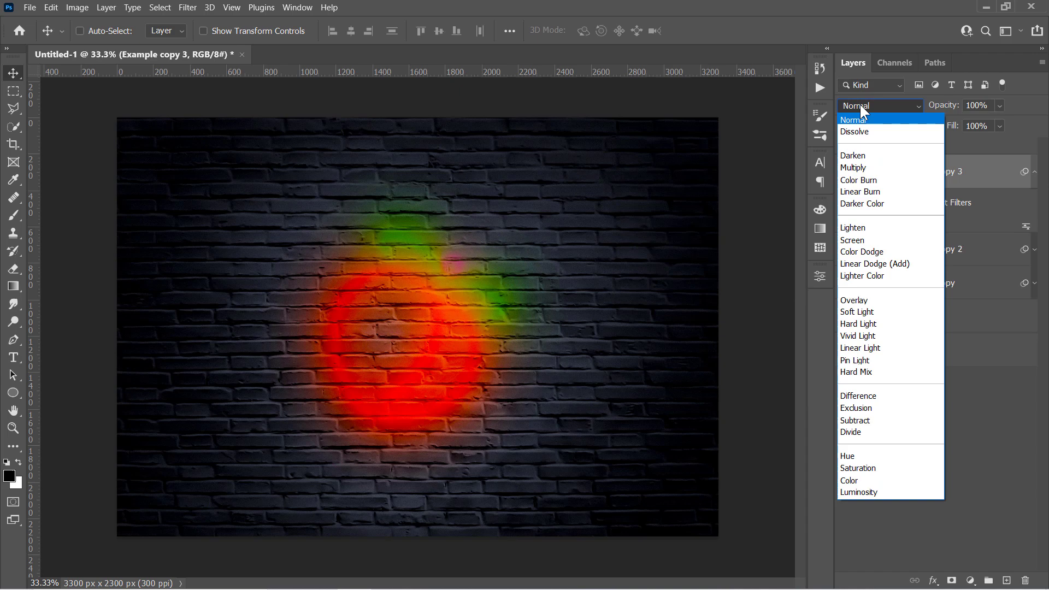
{"action": "left_click", "coordinate": [883, 243]}
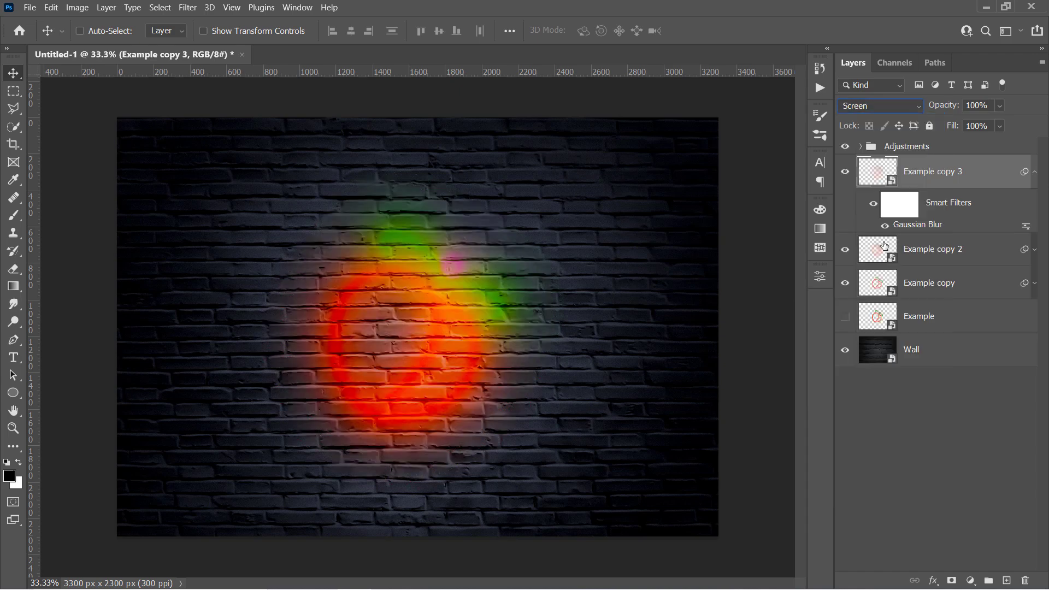
{"action": "left_click", "coordinate": [976, 105]}
{"action": "type", "text": "25"}
{"action": "key", "text": "Return"}
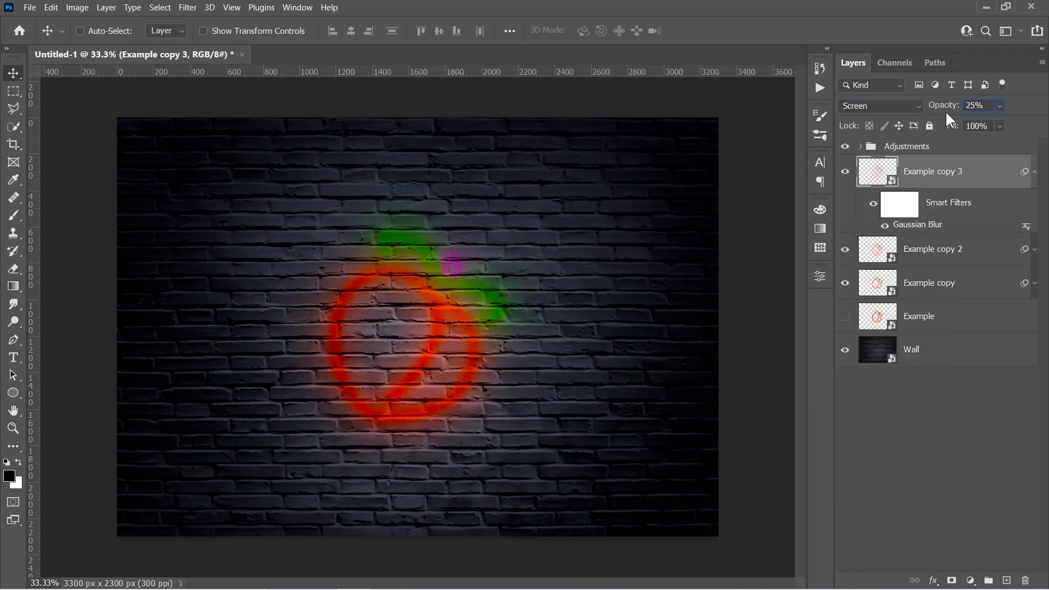
Group Example copy 3, Example copy 2 and Example copy with Ctrl+G and name the group 'Glow'.
{"action": "left_click", "coordinate": [1034, 172]}
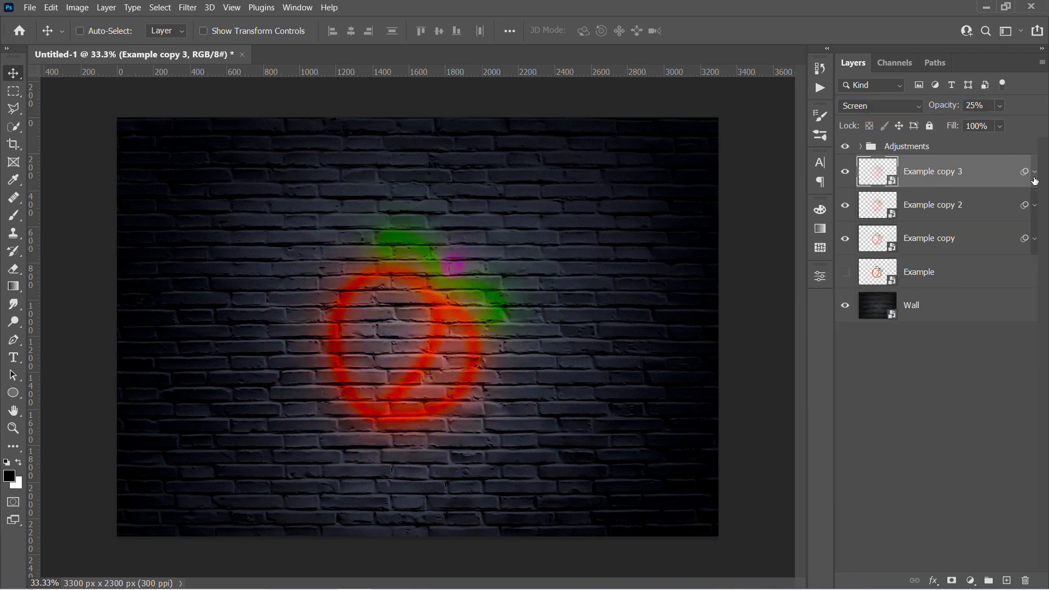
{"action": "left_click", "coordinate": [980, 246], "text": "shift"}
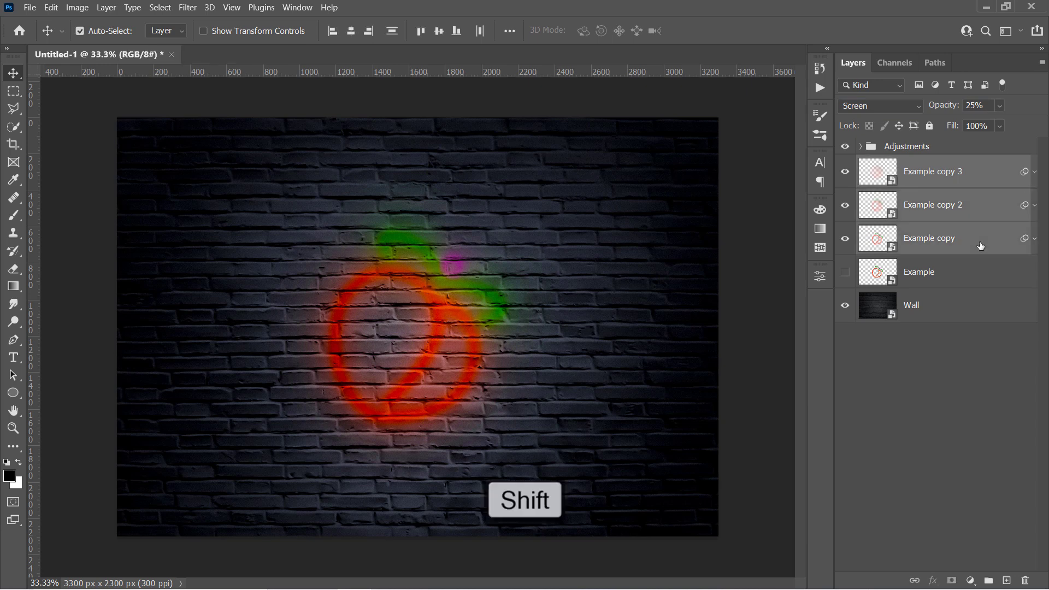
{"action": "key", "text": "ctrl+g"}
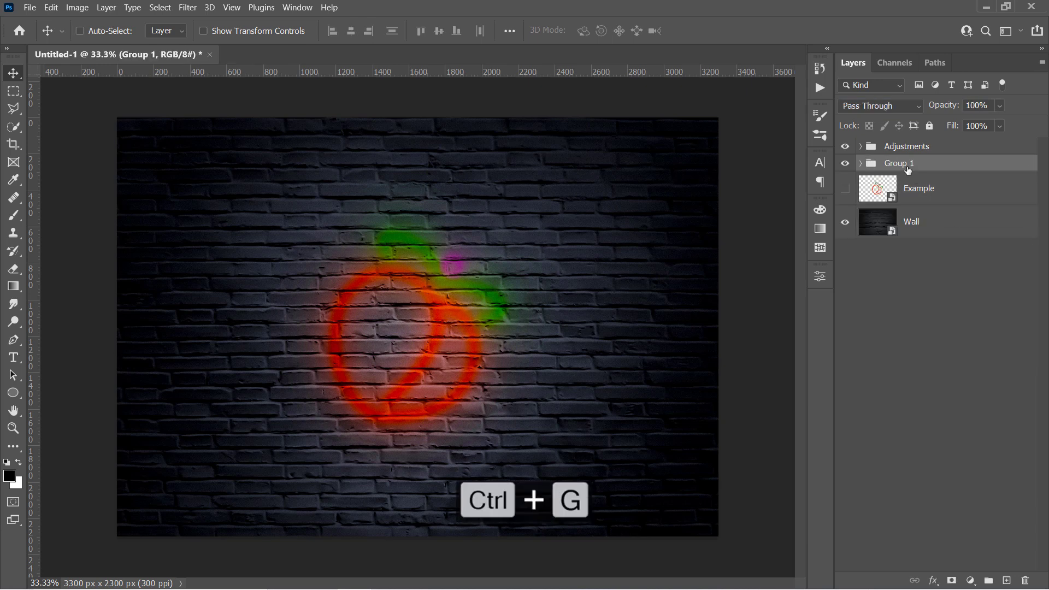
{"action": "double_click", "coordinate": [905, 165]}
{"action": "type", "text": "Glow"}
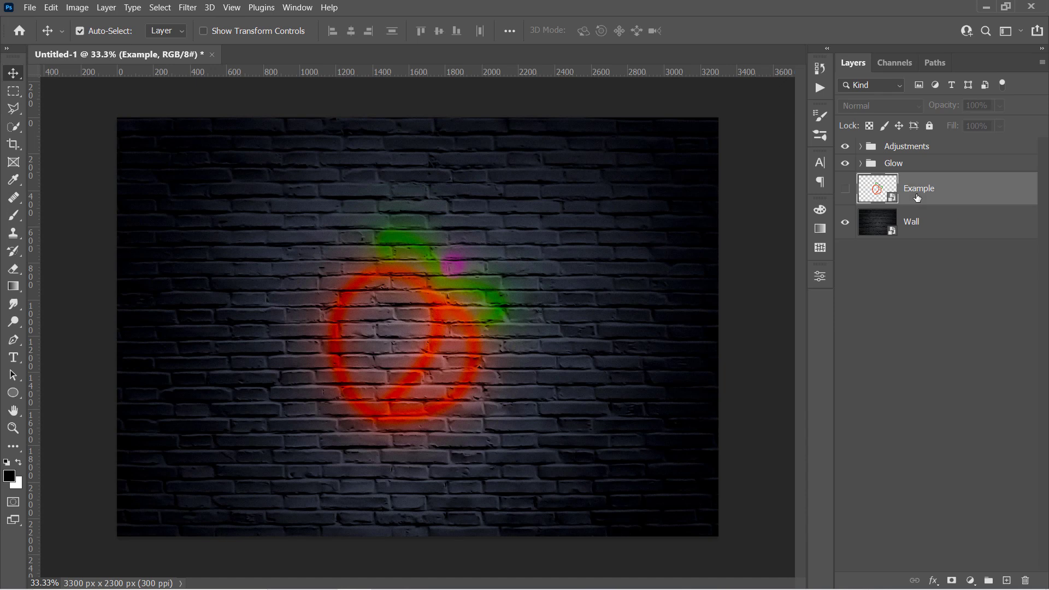
Duplicate Example into copies 4 and 5, move both above Glow, and make copy 4 visible.
{"action": "key", "text": "ctrl+j"}
{"action": "key", "text": "ctrl+j"}
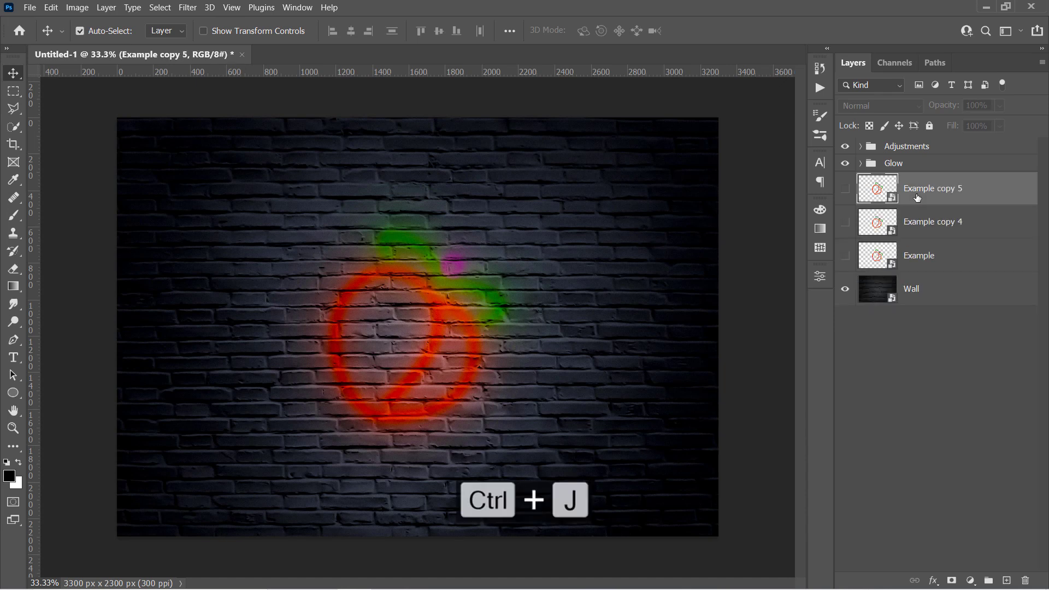
{"action": "left_click", "coordinate": [945, 223], "text": "shift"}
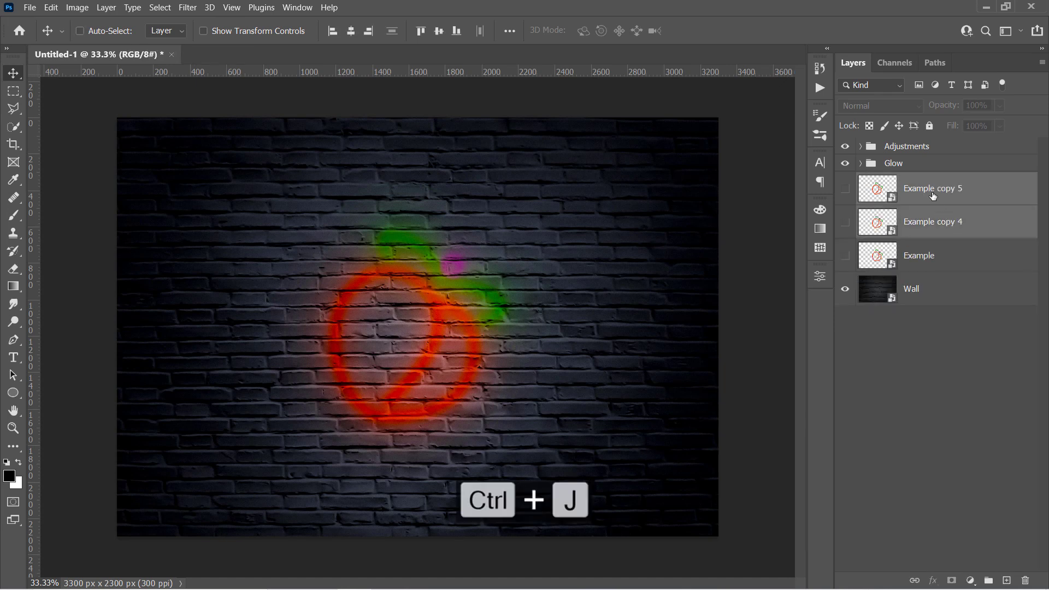
{"action": "left_click_drag", "start_coordinate": [933, 196], "coordinate": [927, 161]}
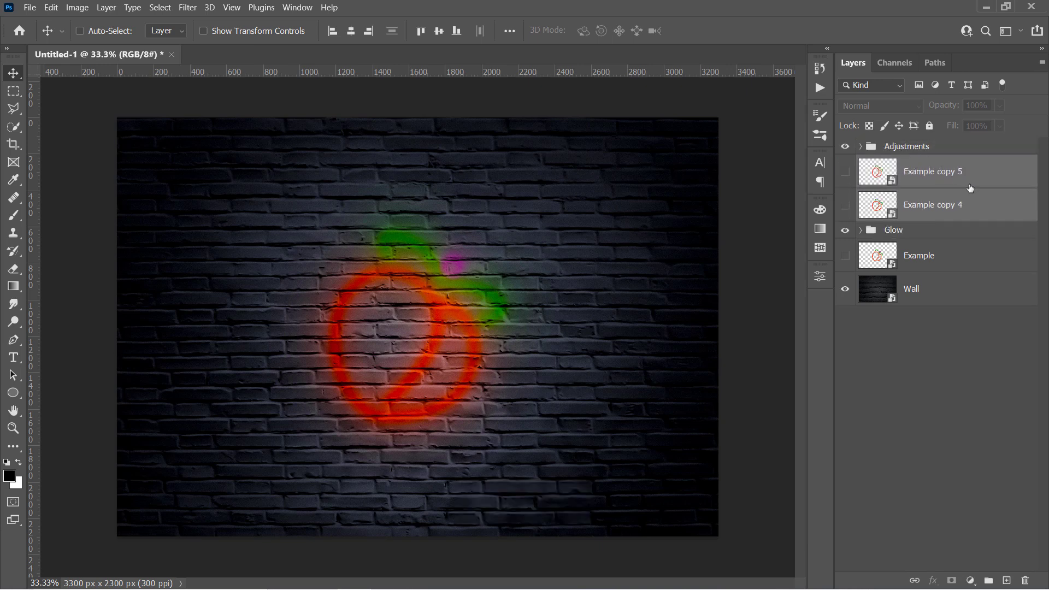
{"action": "left_click", "coordinate": [1001, 207]}
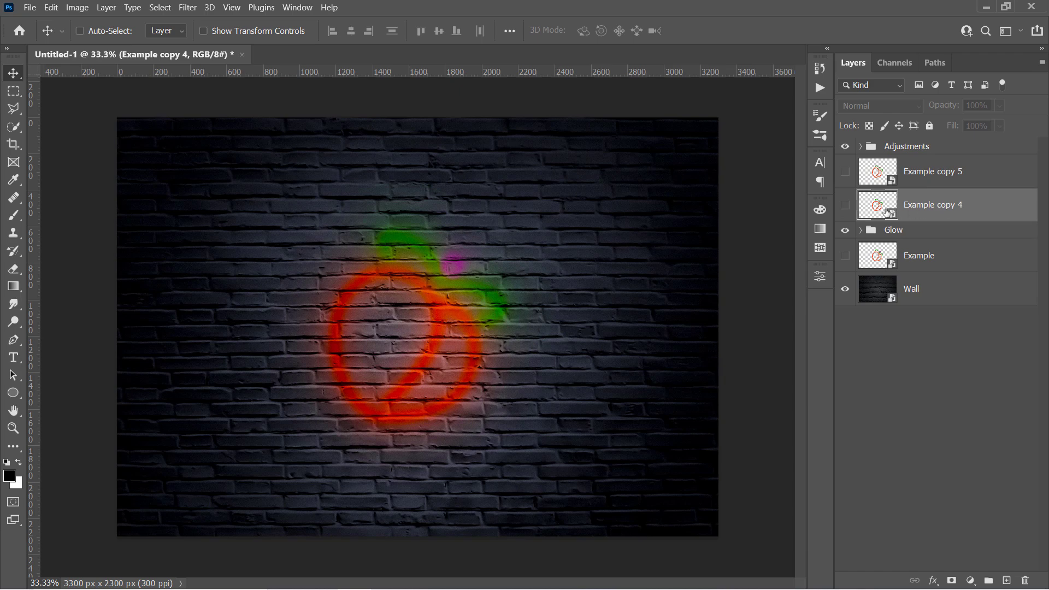
{"action": "left_click", "coordinate": [845, 205]}
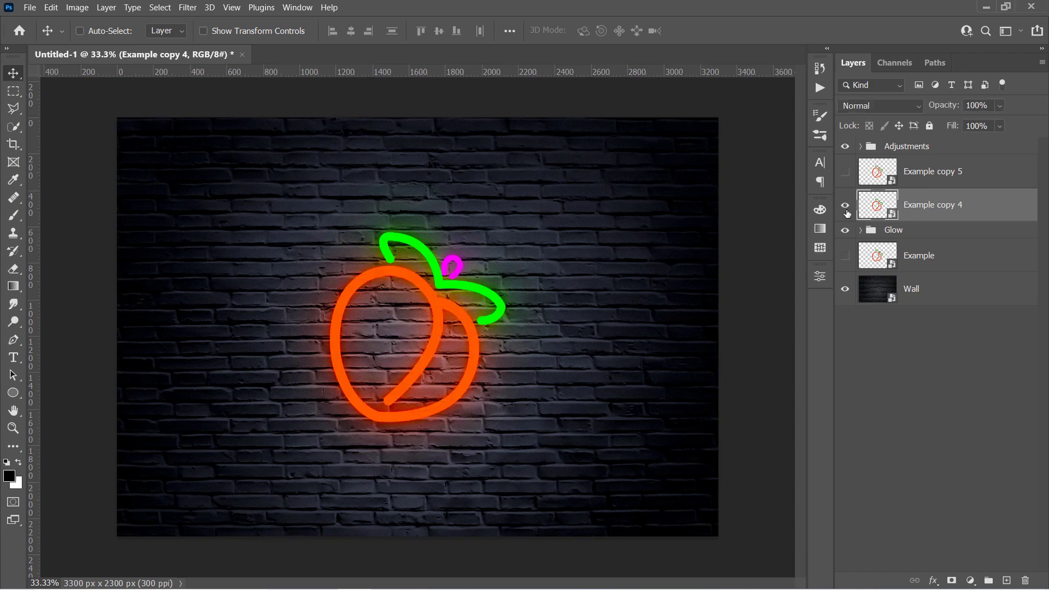
Import Neon Tutorial Styles.asl and apply the first Neon Tutorial Styles 2 preset to Example copy 4.
{"action": "double_click", "coordinate": [980, 207]}
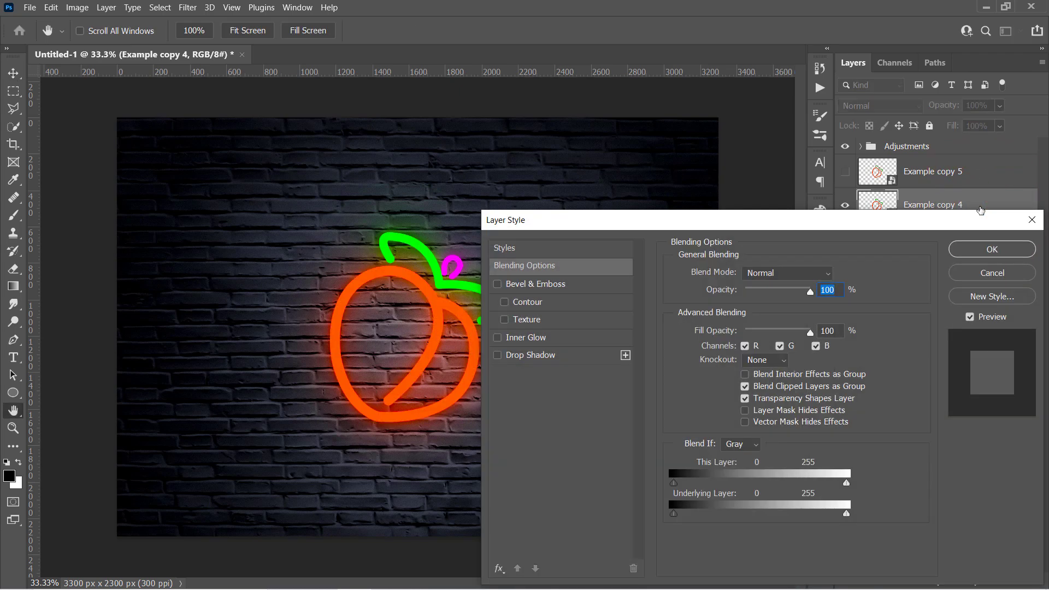
{"action": "left_click", "coordinate": [583, 250]}
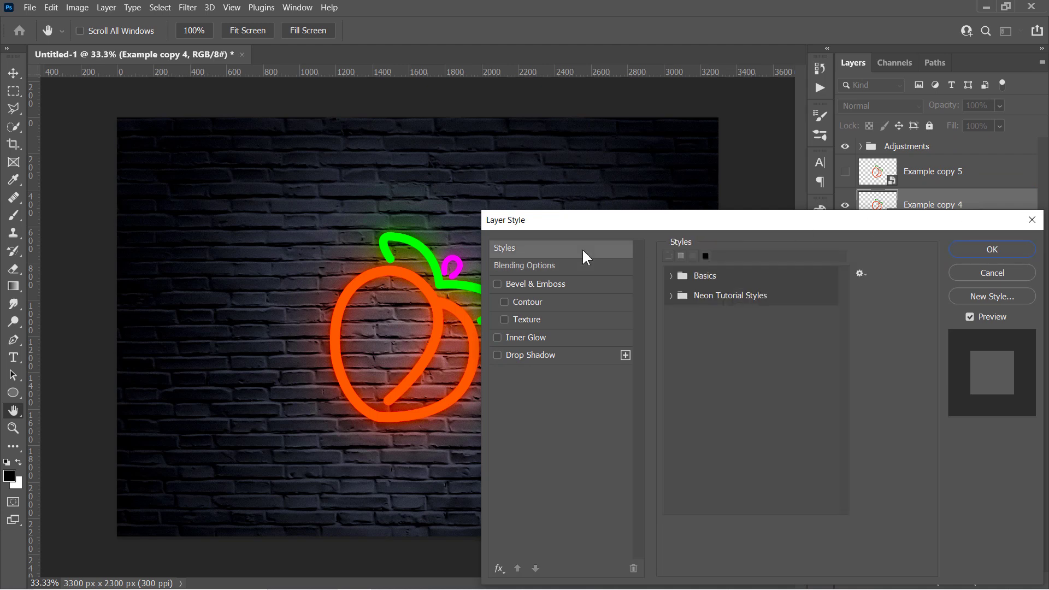
{"action": "left_click", "coordinate": [860, 273]}
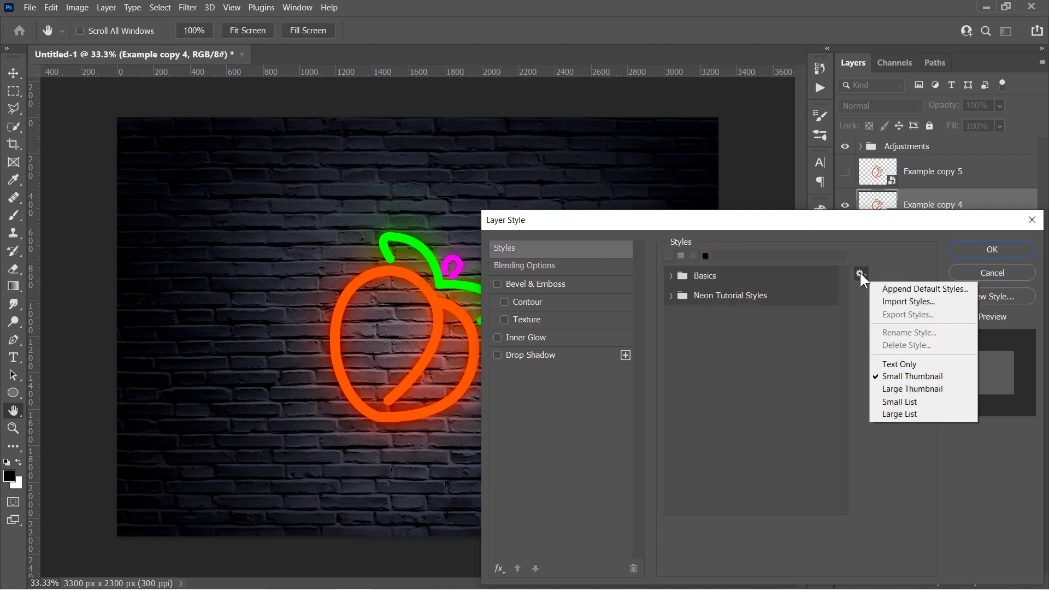
{"action": "left_click", "coordinate": [893, 303]}
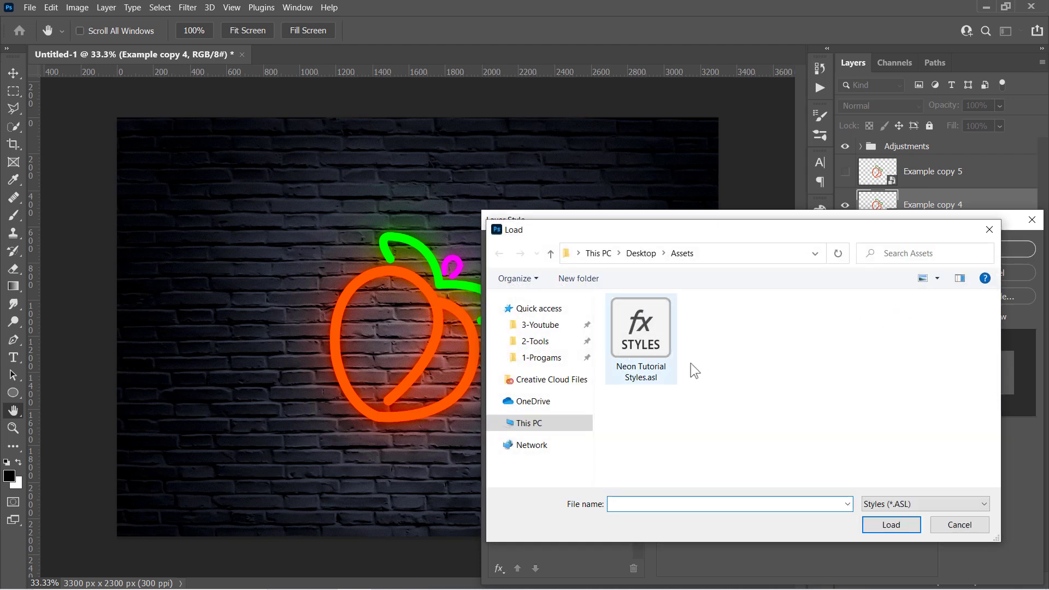
{"action": "left_click", "coordinate": [659, 377]}
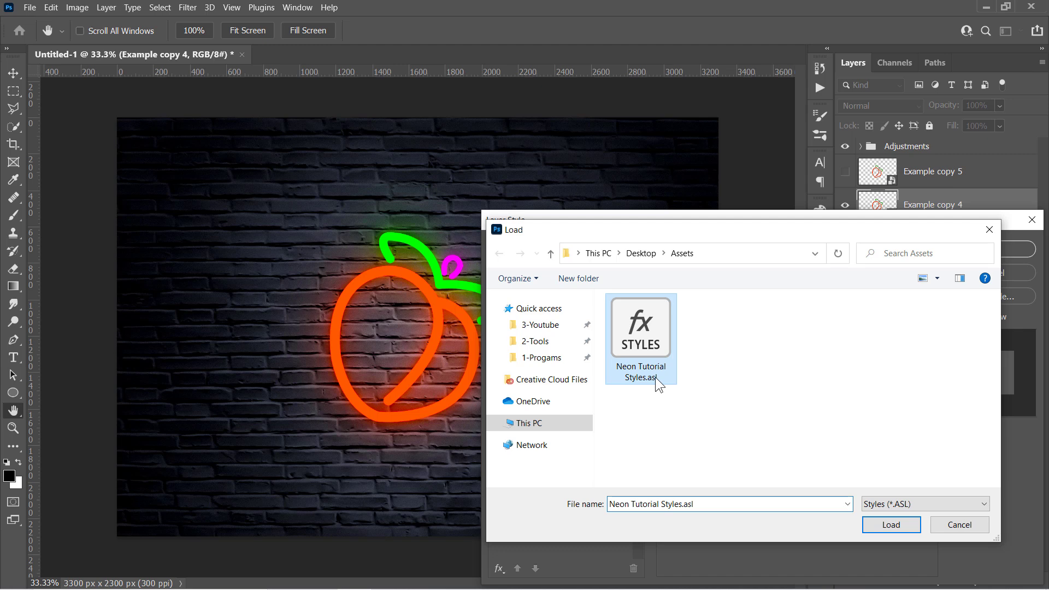
{"action": "left_click", "coordinate": [896, 527]}
{"action": "left_click", "coordinate": [671, 316]}
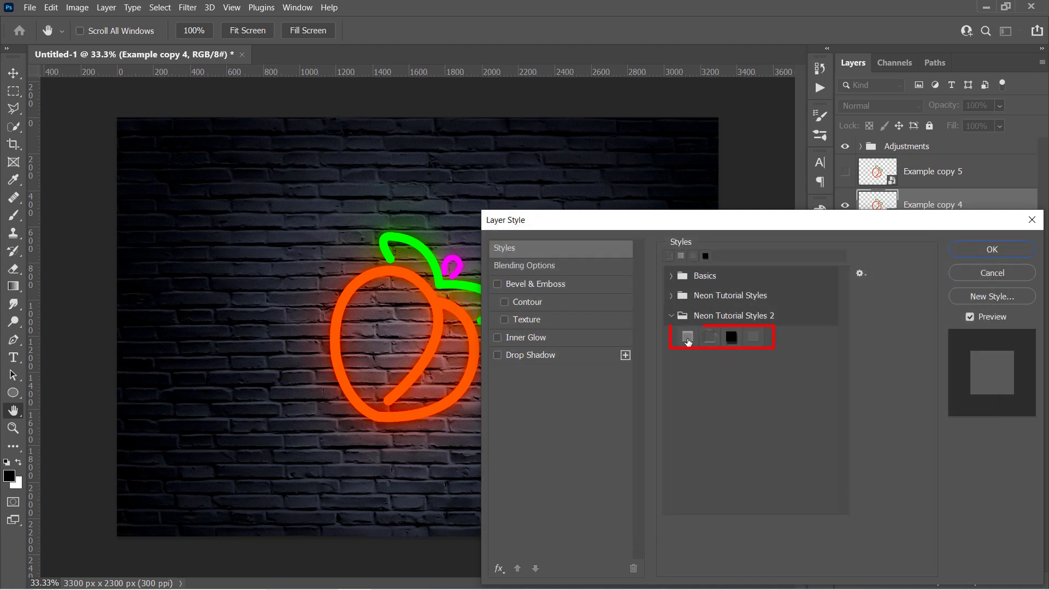
{"action": "left_click", "coordinate": [687, 340]}
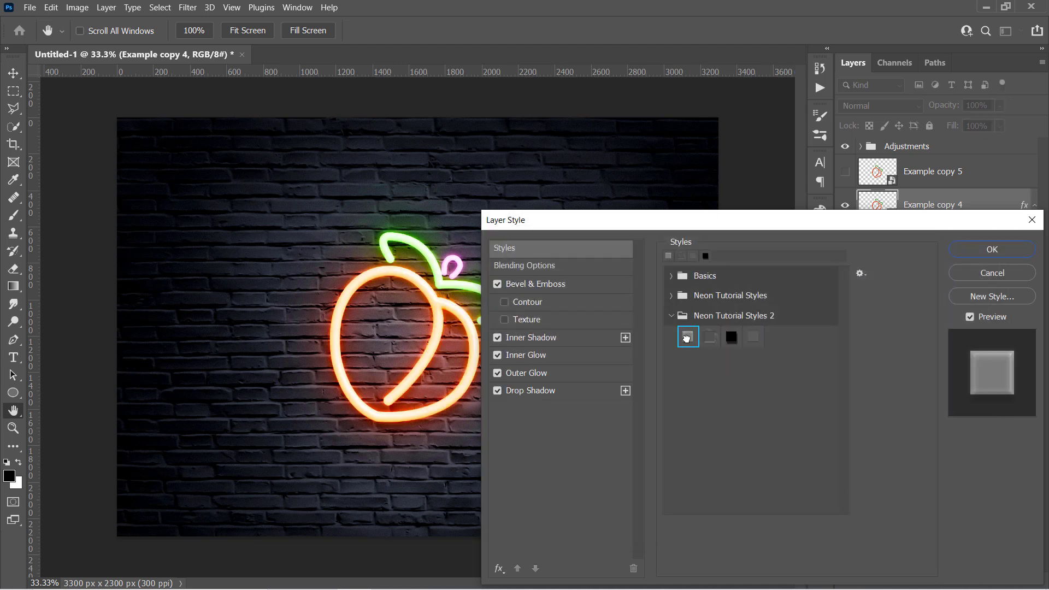
Compare the Bevel & Emboss and Inner Shadow effects, then lower Inner Shadow opacity to 22%.
{"action": "scroll", "coordinate": [400, 332], "scroll_direction": "up", "scroll_amount": 5}
{"action": "left_click_drag", "start_coordinate": [562, 225], "coordinate": [704, 175]}
{"action": "scroll", "coordinate": [582, 205], "scroll_direction": "up", "scroll_amount": 2}
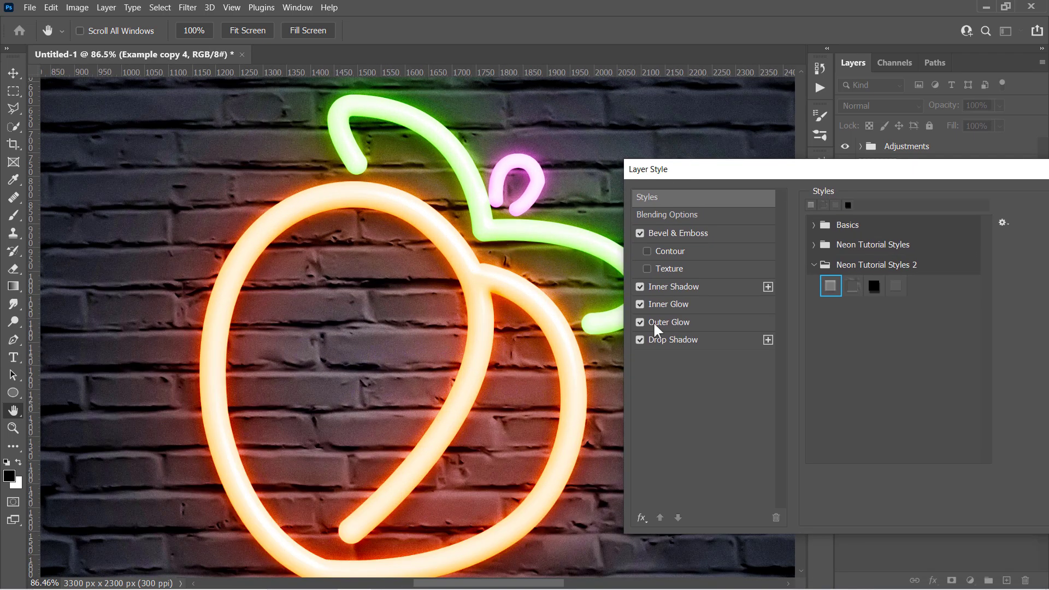
{"action": "left_click", "coordinate": [671, 235]}
{"action": "left_click", "coordinate": [639, 234]}
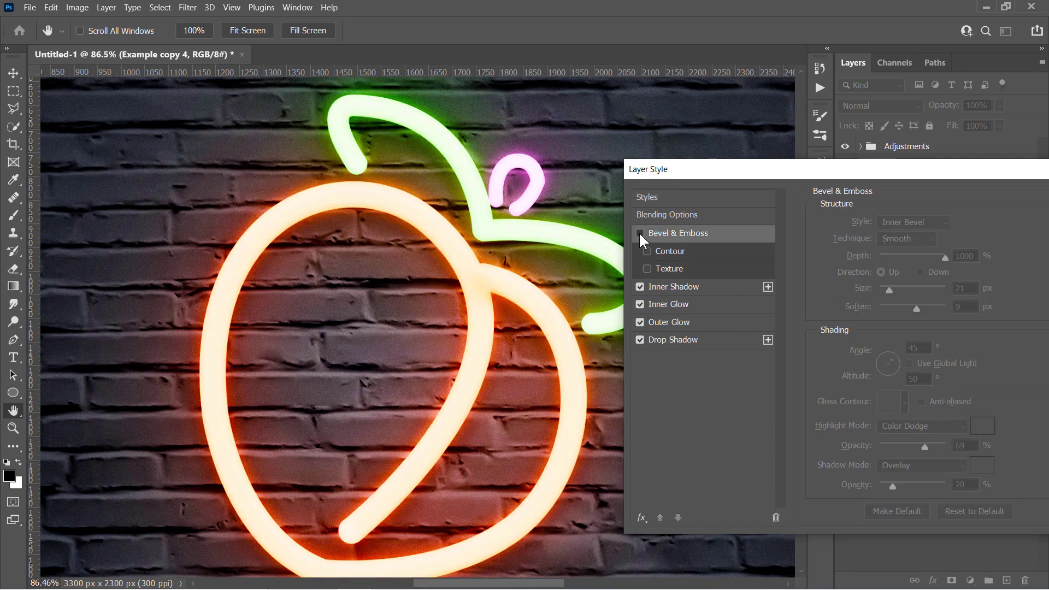
{"action": "left_click", "coordinate": [639, 233]}
{"action": "left_click", "coordinate": [640, 287]}
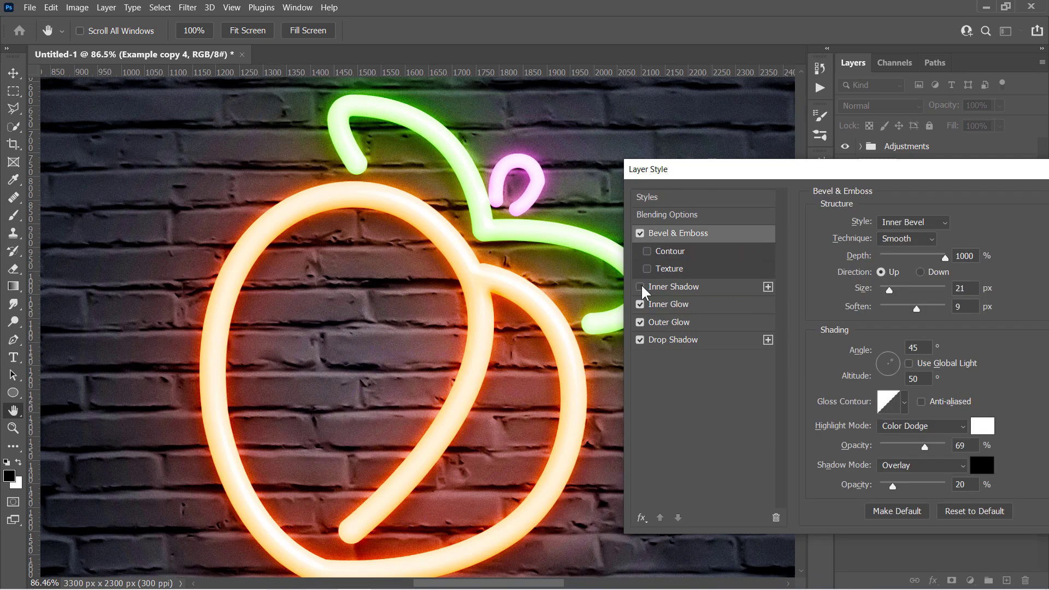
{"action": "left_click", "coordinate": [640, 287]}
{"action": "left_click", "coordinate": [677, 289]}
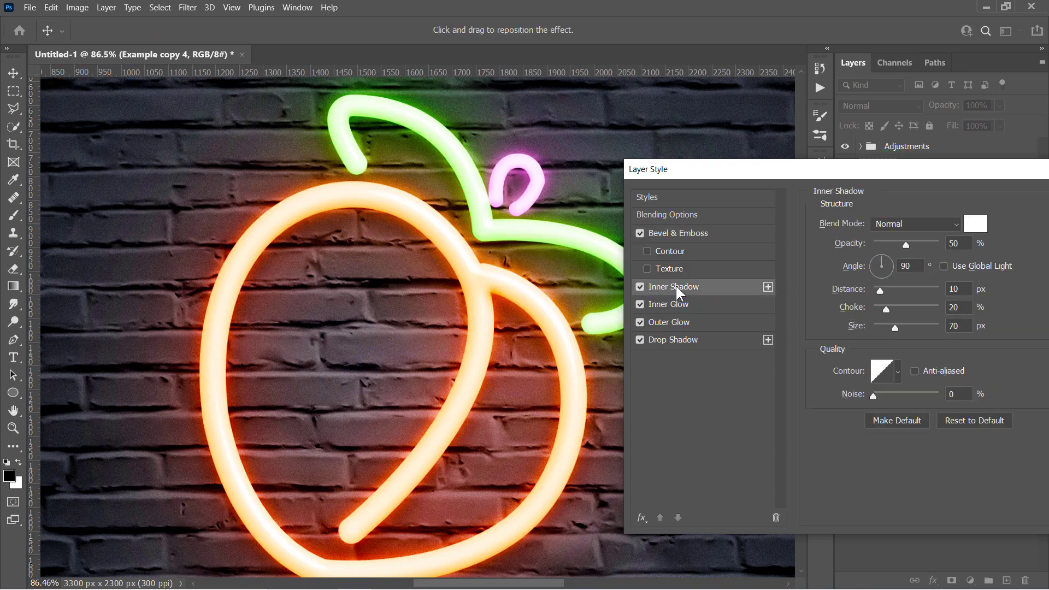
{"action": "mouse_move", "coordinate": [895, 250]}
{"action": "left_mouse_down"}
{"action": "mouse_move", "coordinate": [909, 249]}
{"action": "mouse_move", "coordinate": [887, 253]}
{"action": "left_mouse_up"}
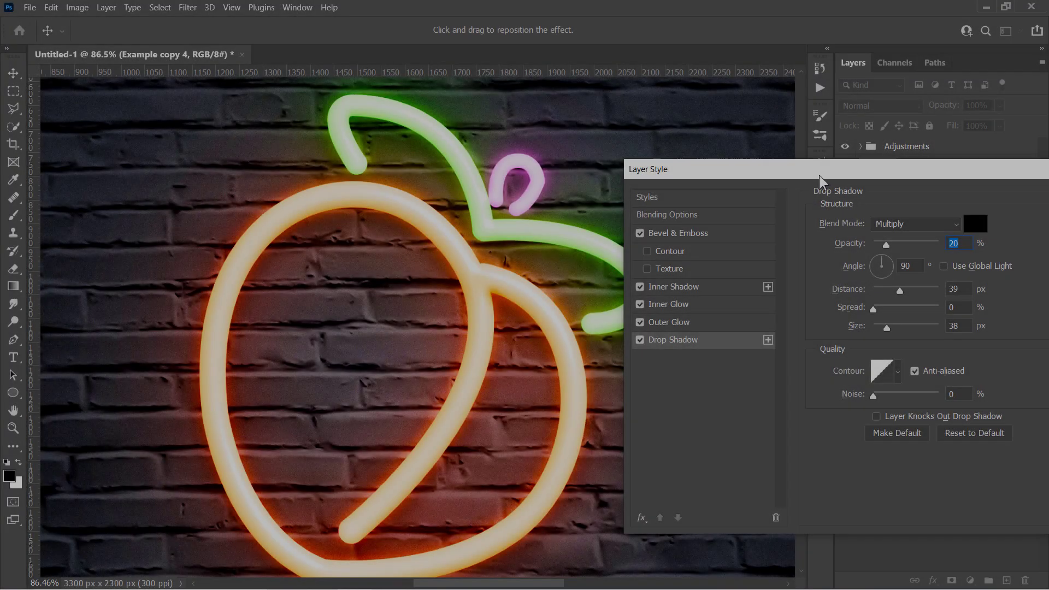
{"action": "left_click_drag", "start_coordinate": [819, 174], "coordinate": [412, 206]}
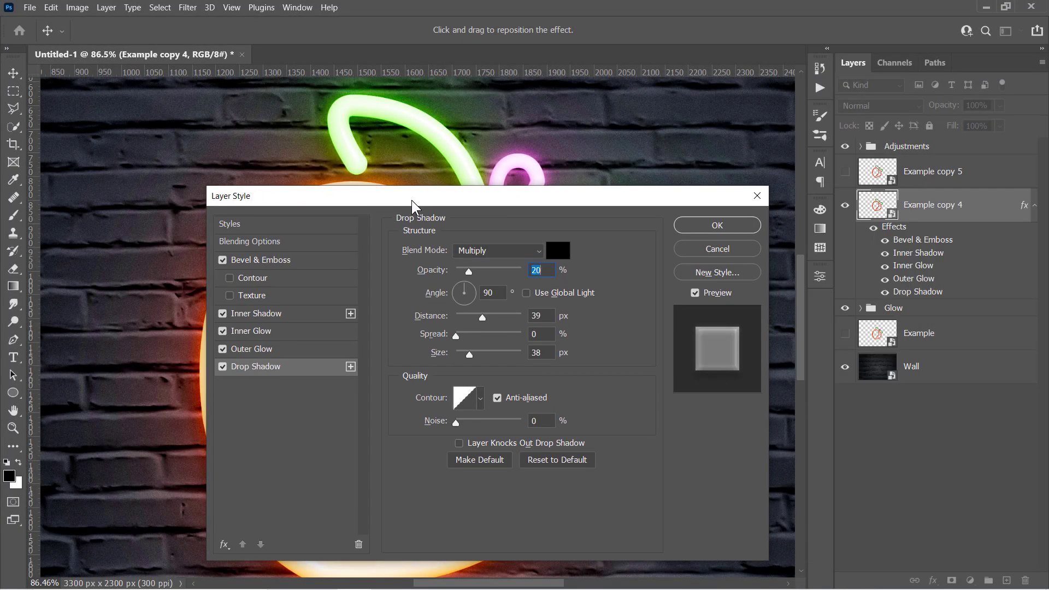
Confirm copy 4's style, show Example copy 5, and apply the second Neon Tutorial Styles 2 preset.
{"action": "left_click", "coordinate": [722, 225]}
{"action": "left_click", "coordinate": [1034, 205]}
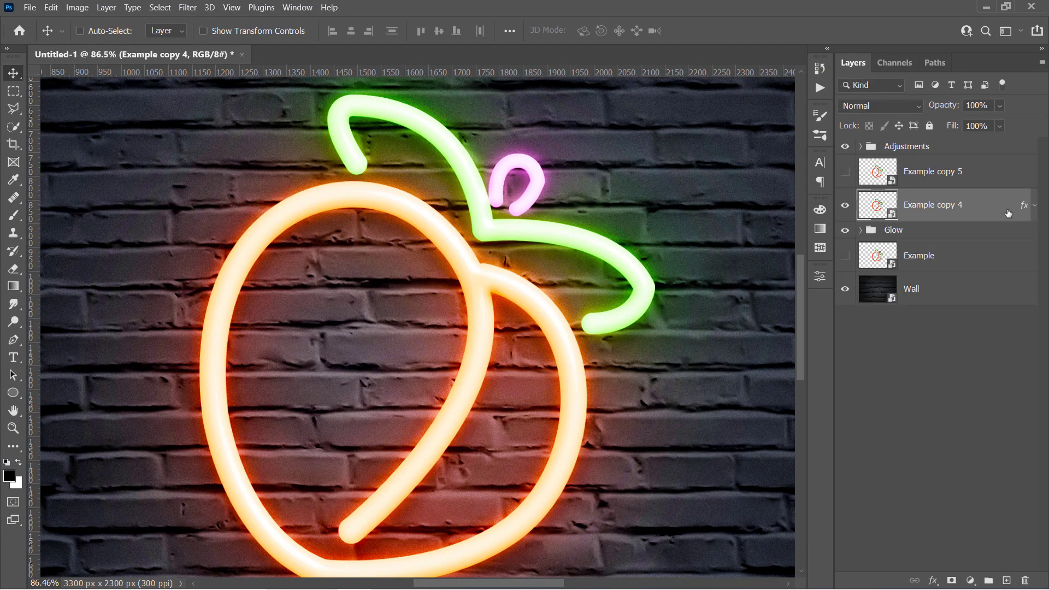
{"action": "left_click", "coordinate": [845, 172]}
{"action": "left_click", "coordinate": [1006, 174]}
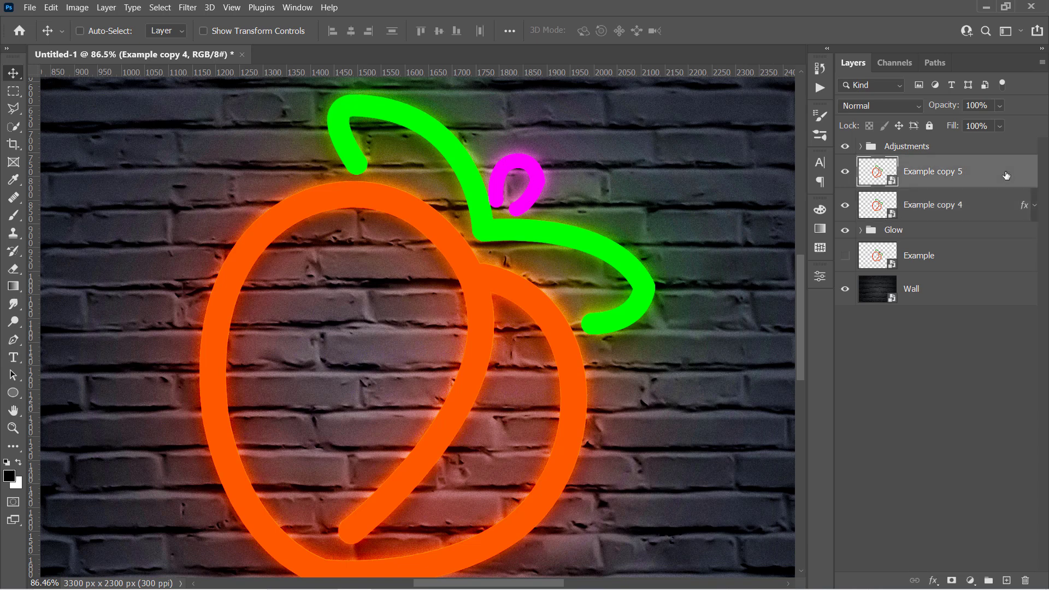
{"action": "double_click", "coordinate": [1006, 175]}
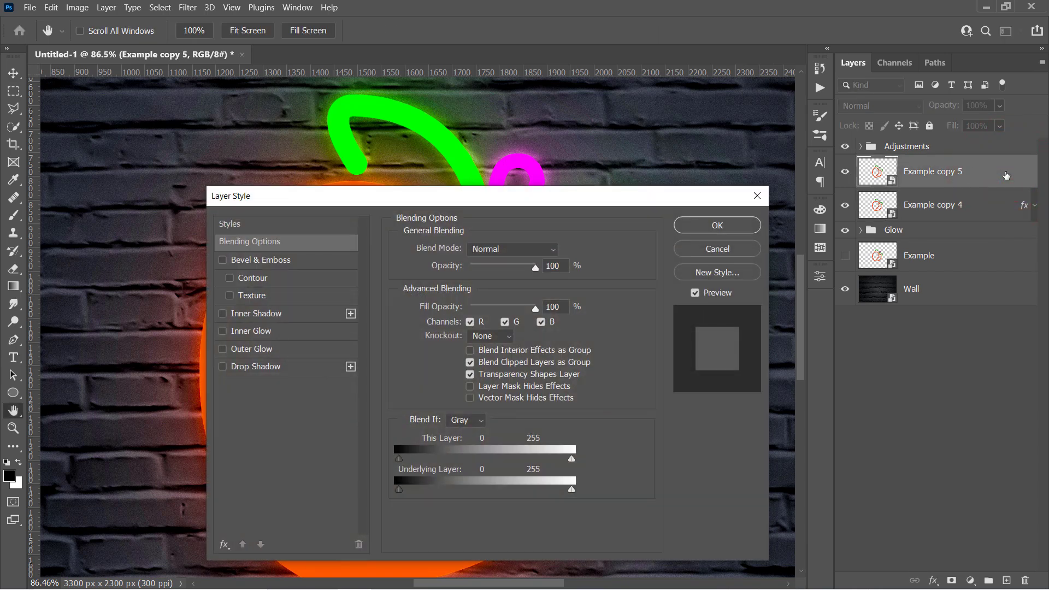
{"action": "left_click", "coordinate": [276, 224]}
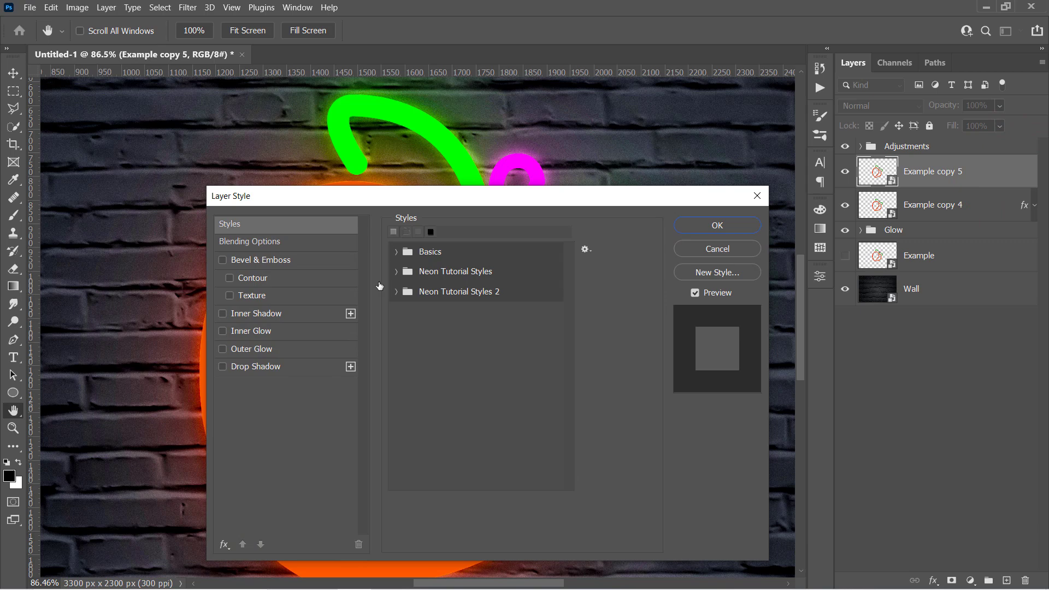
{"action": "left_click", "coordinate": [396, 292]}
{"action": "left_click", "coordinate": [437, 318]}
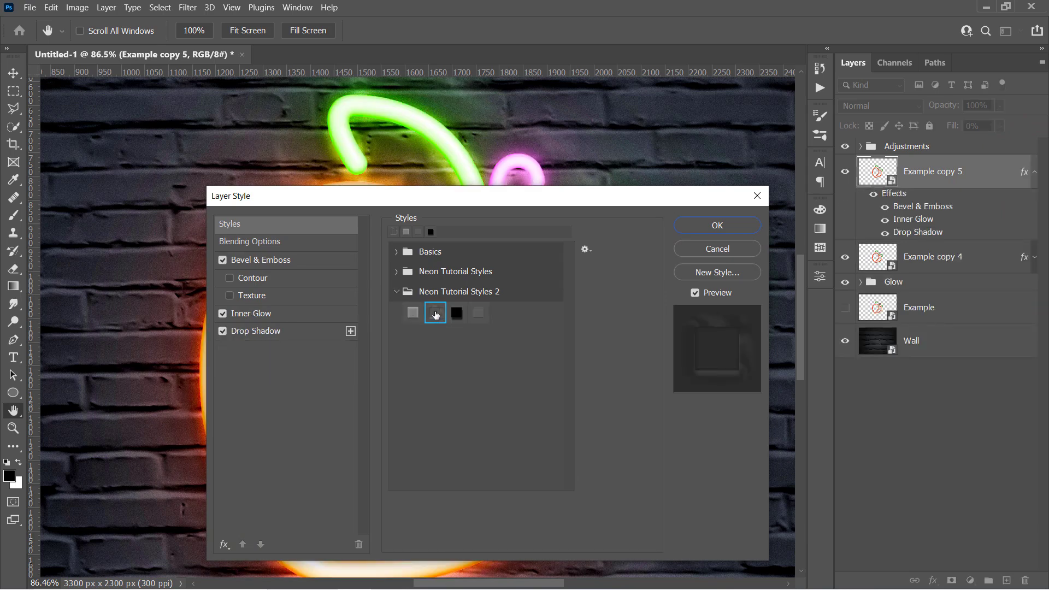
Toggle Bevel & Emboss and Inner Glow off and on to compare their effect.
{"action": "left_click_drag", "start_coordinate": [335, 196], "coordinate": [805, 122]}
{"action": "scroll", "coordinate": [672, 197], "scroll_direction": "down", "scroll_amount": 1}
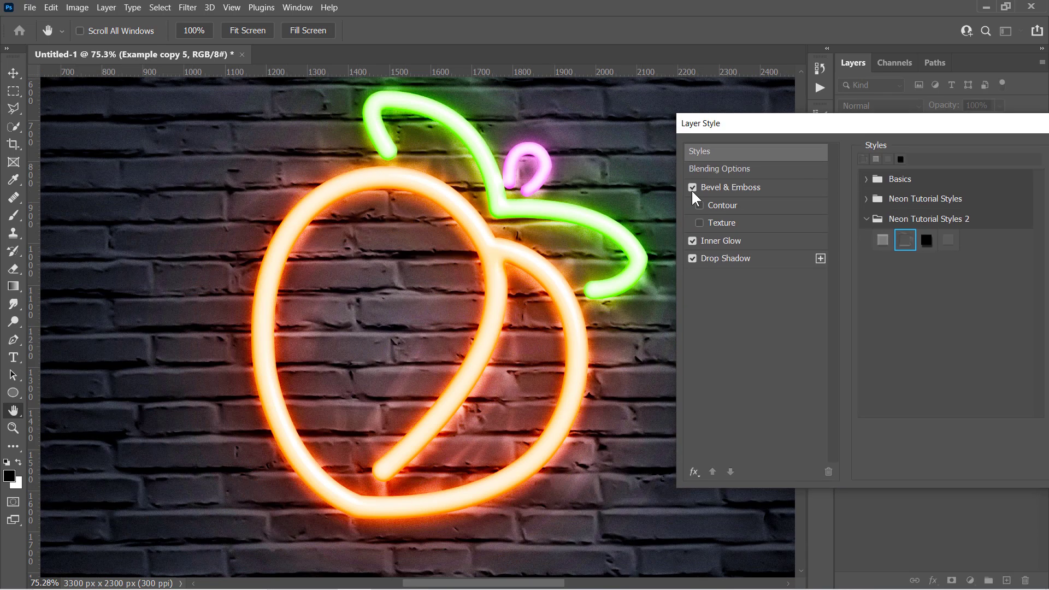
{"action": "left_click", "coordinate": [692, 187]}
{"action": "left_click", "coordinate": [692, 187]}
{"action": "left_click", "coordinate": [692, 189]}
{"action": "left_click", "coordinate": [691, 189]}
{"action": "left_click", "coordinate": [718, 243]}
{"action": "left_click", "coordinate": [692, 241]}
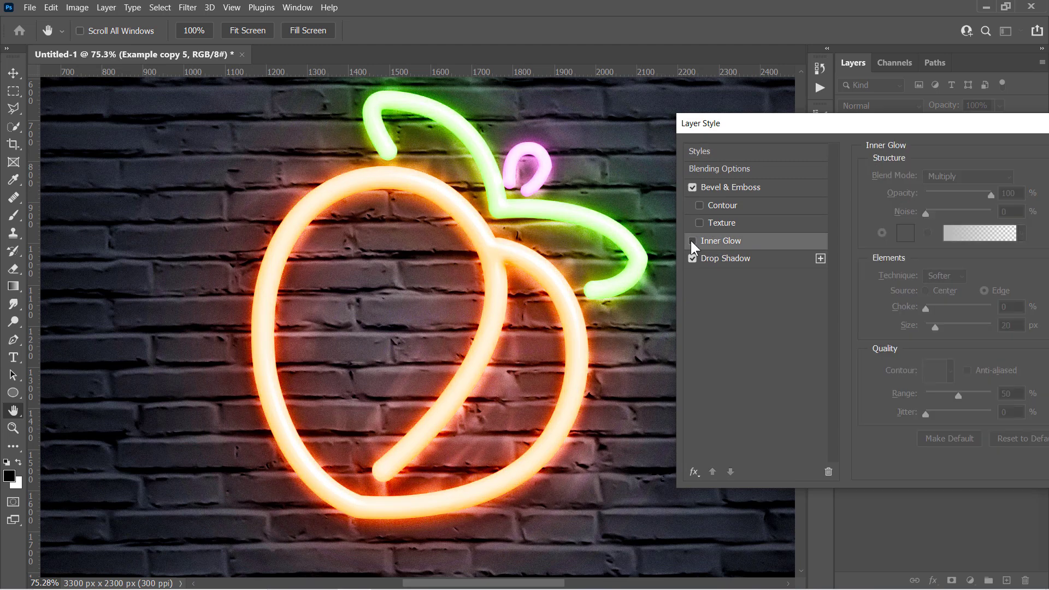
{"action": "left_click", "coordinate": [692, 241]}
{"action": "left_click", "coordinate": [692, 241]}
{"action": "left_click", "coordinate": [690, 241]}
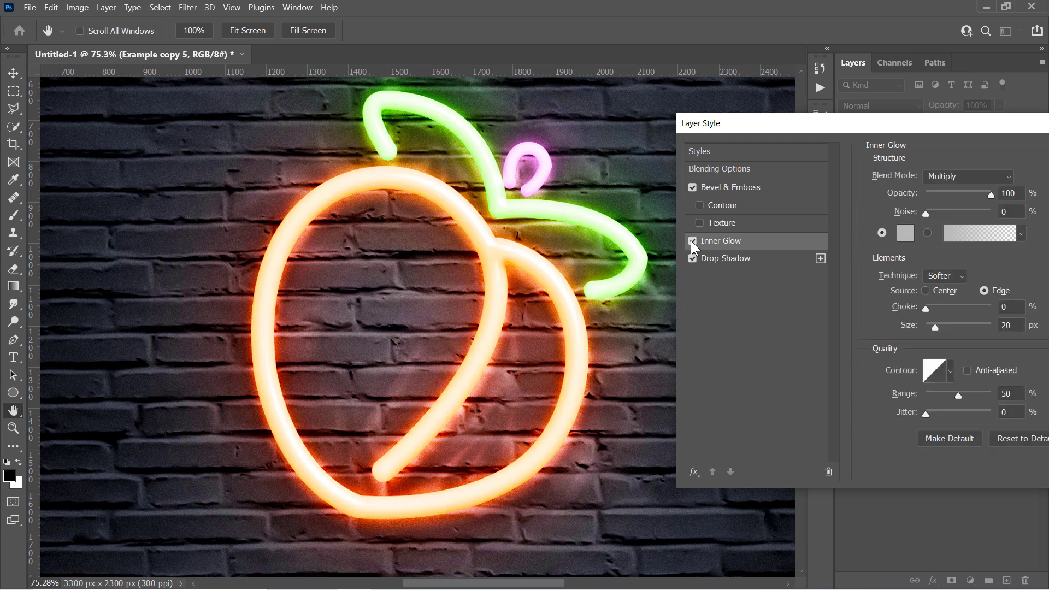
Toggle the Drop Shadow off and on to compare, then review its settings.
{"action": "left_click", "coordinate": [693, 258]}
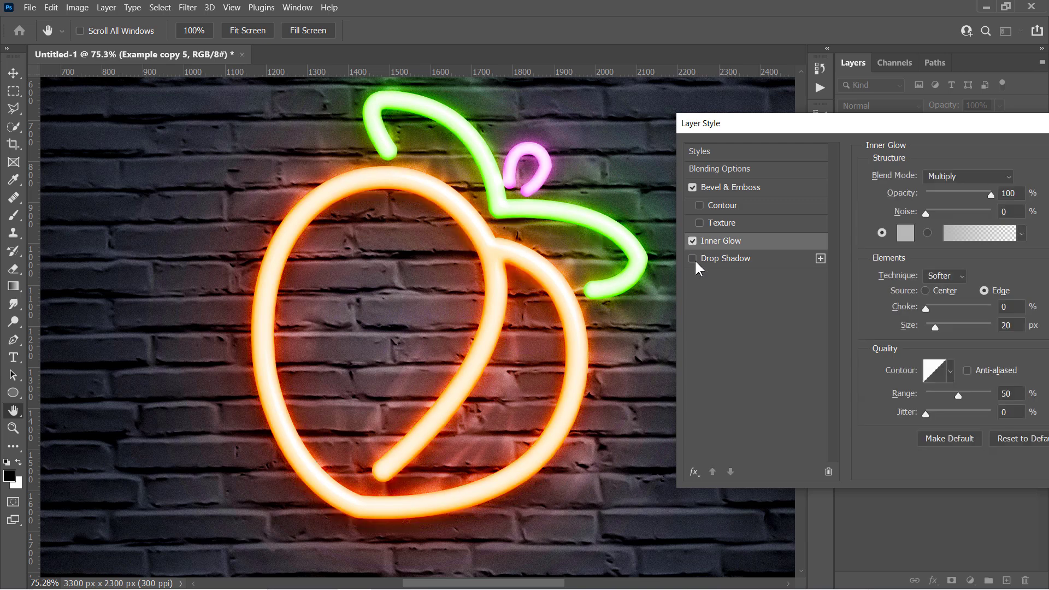
{"action": "left_click", "coordinate": [693, 258]}
{"action": "left_click", "coordinate": [692, 258]}
{"action": "left_click", "coordinate": [692, 259]}
{"action": "left_click", "coordinate": [710, 258]}
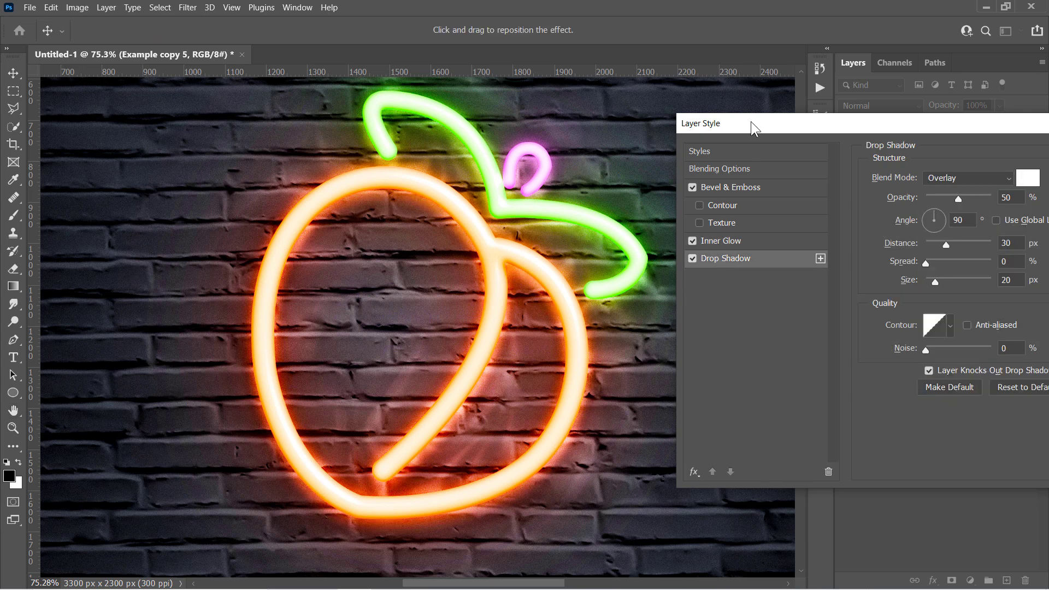
{"action": "left_click_drag", "start_coordinate": [751, 123], "coordinate": [461, 127]}
Confirm copy 5's style, then group Example copy 4 and 5 as 'Neon Text'.
{"action": "left_click", "coordinate": [900, 153]}
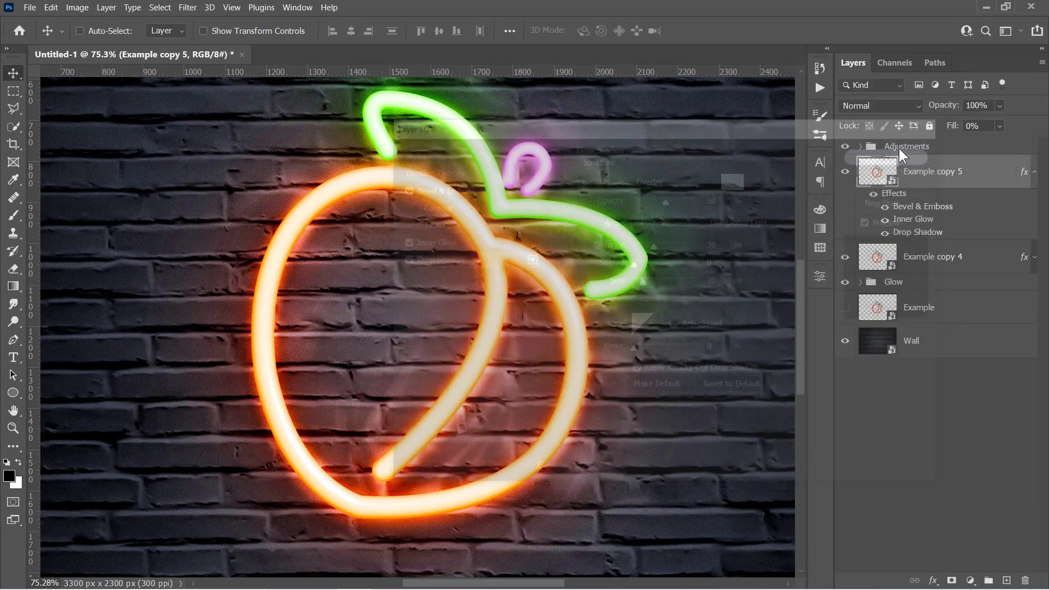
{"action": "left_click", "coordinate": [1035, 174]}
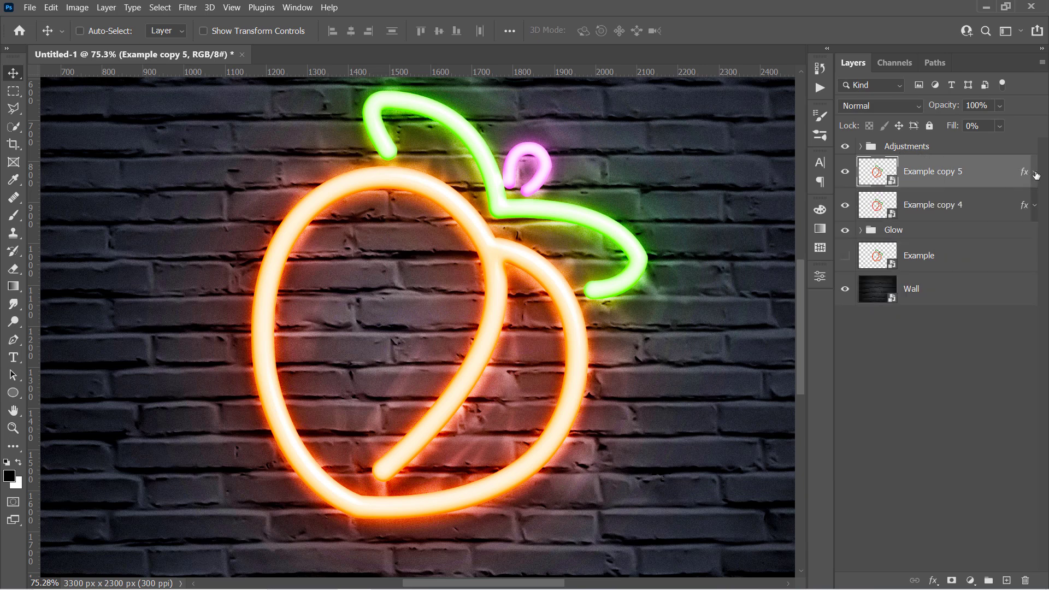
{"action": "left_click", "coordinate": [1012, 209], "text": "shift"}
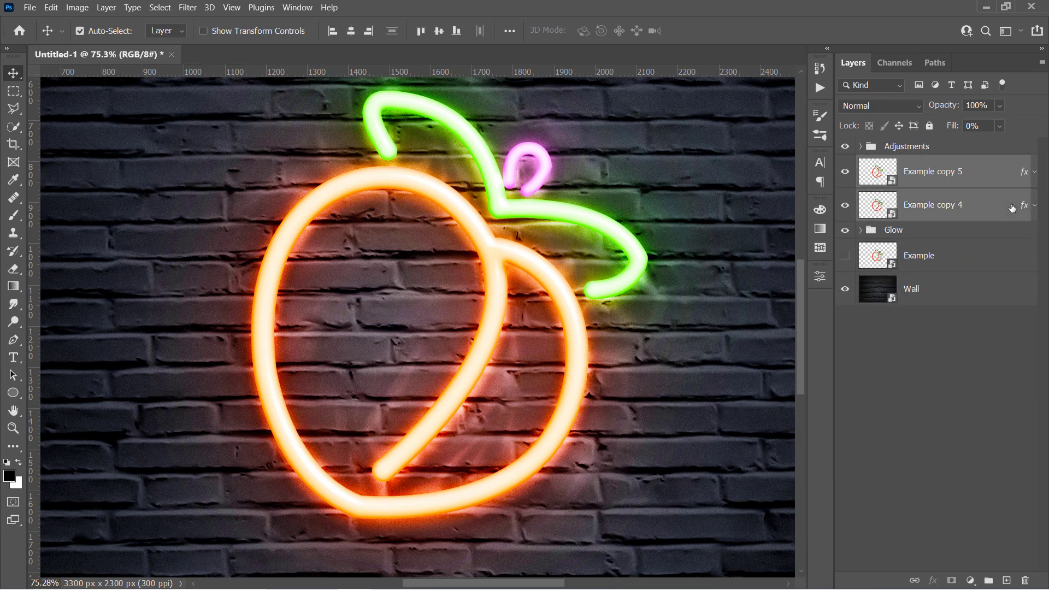
{"action": "key", "text": "ctrl+g"}
{"action": "double_click", "coordinate": [896, 164]}
{"action": "type", "text": "Neon Text"}
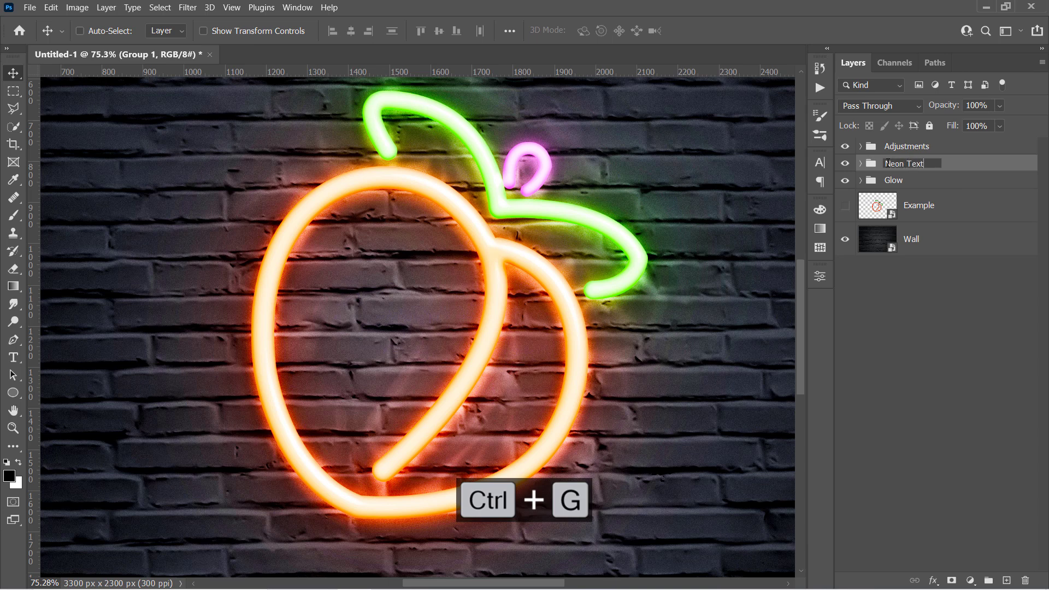
{"action": "key", "text": "Return"}
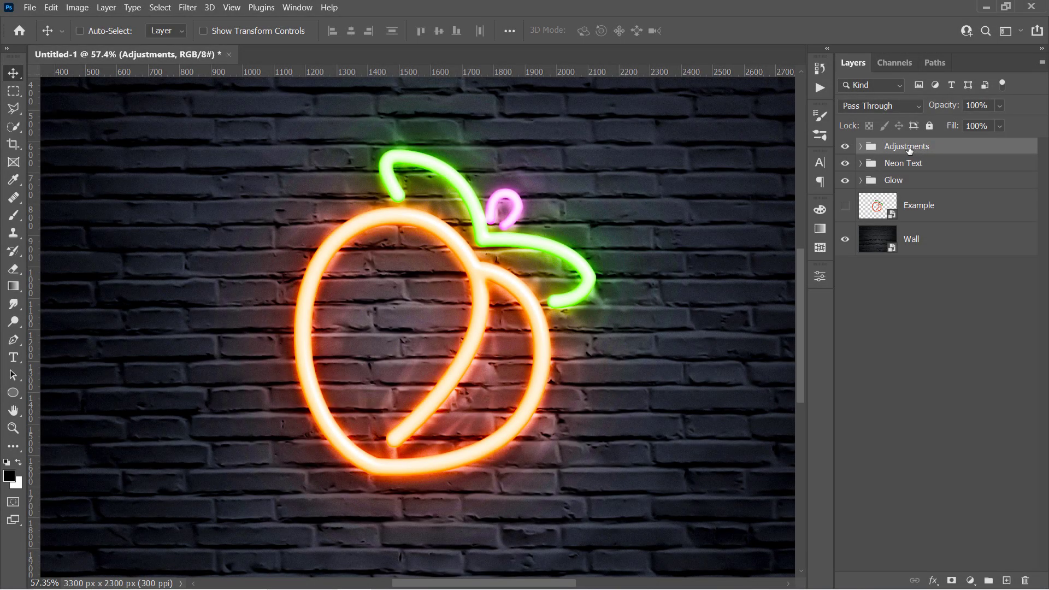
Check the Adjustments group by toggling its visibility and expanding then collapsing it.
{"action": "left_click", "coordinate": [844, 147]}
{"action": "left_click", "coordinate": [846, 146]}
{"action": "left_click", "coordinate": [861, 147]}
{"action": "left_click", "coordinate": [861, 146]}
Fit the canvas to screen and Save As Untitled-1.psd in Photoshop (*.PSD) format in Assets.
{"action": "key", "text": "ctrl+0"}
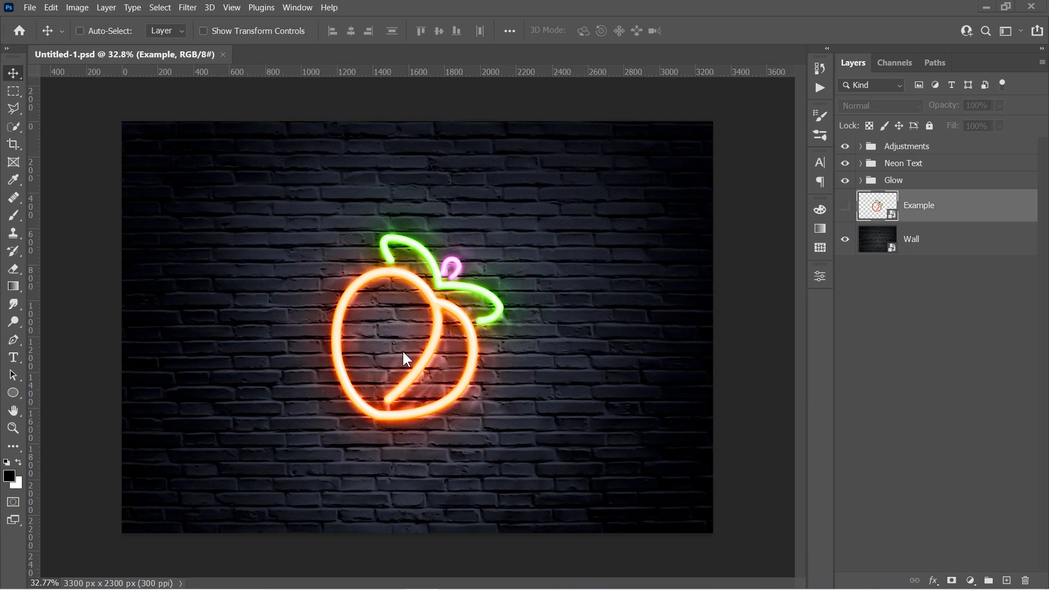
{"action": "left_click", "coordinate": [30, 7]}
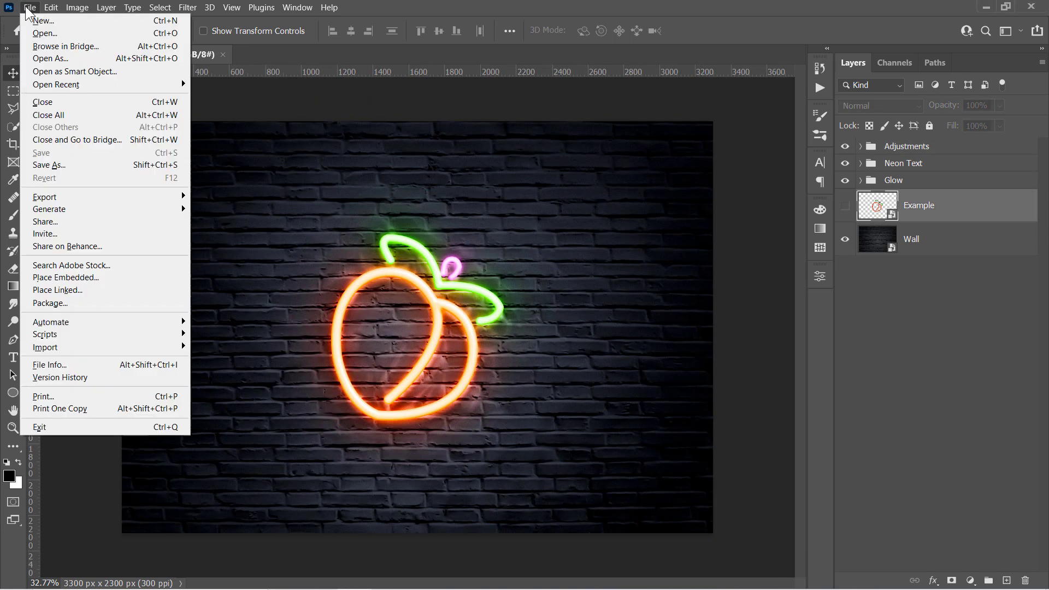
{"action": "left_click", "coordinate": [91, 165]}
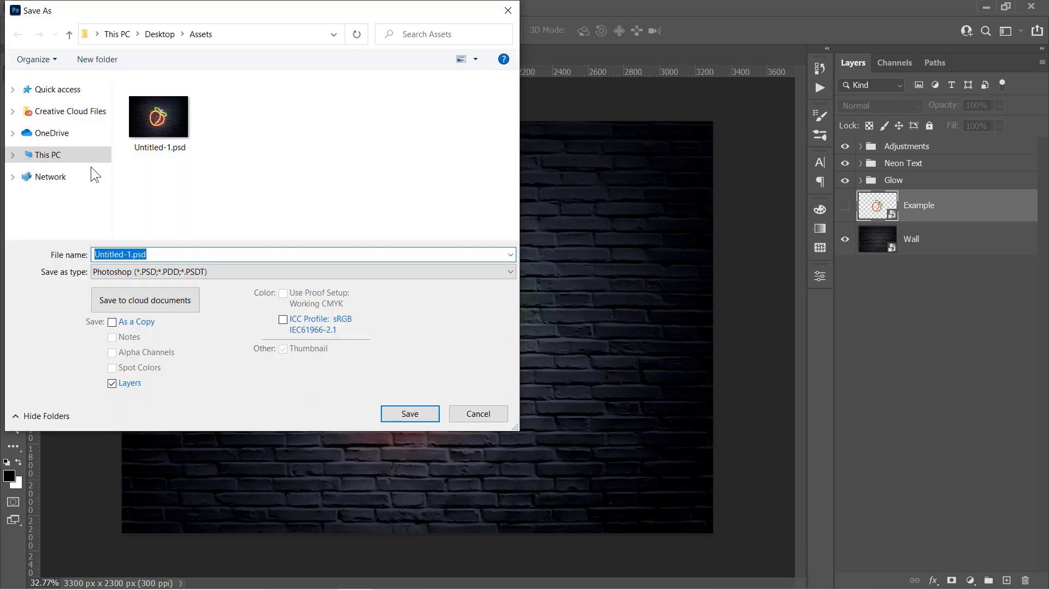
{"action": "left_click", "coordinate": [146, 271]}
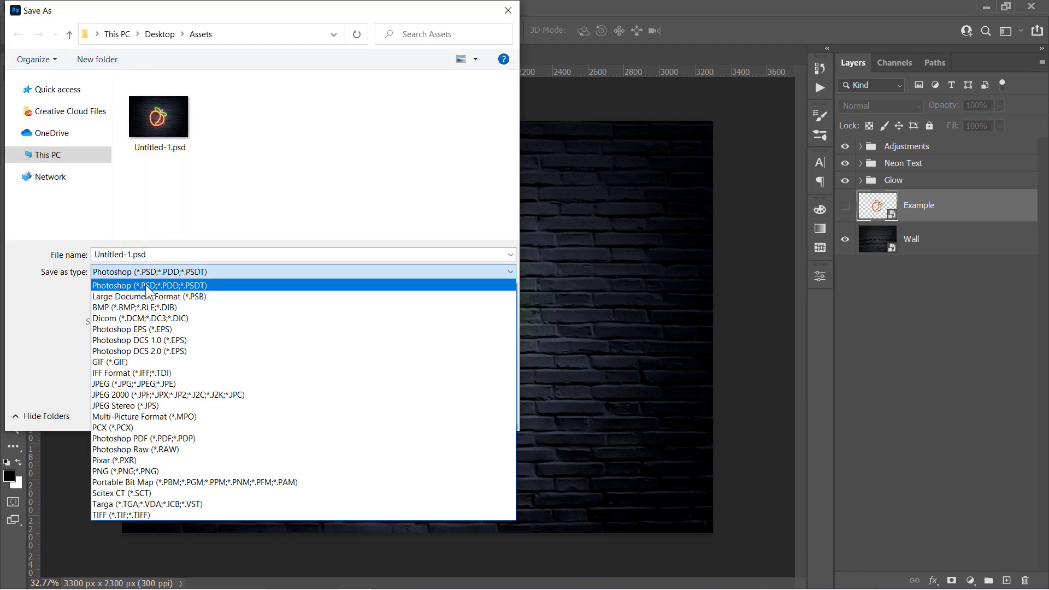
{"action": "left_click", "coordinate": [145, 285]}
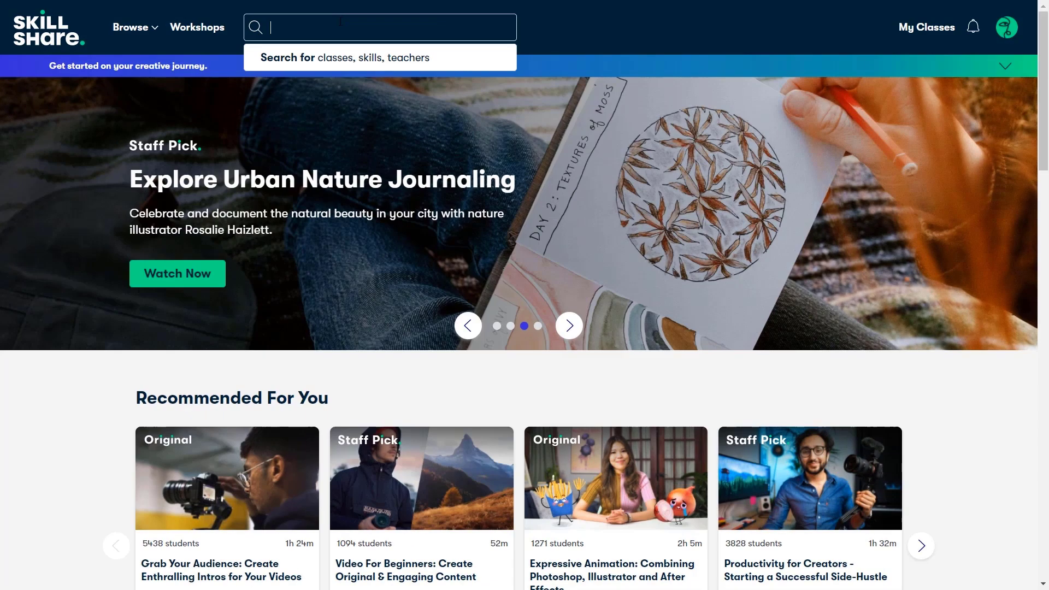
Search Skillshare for 'photoshop' and open the Adobe Photoshop CC – Advanced Training Course.
{"action": "type", "text": "photoshop"}
{"action": "key", "text": "Return"}
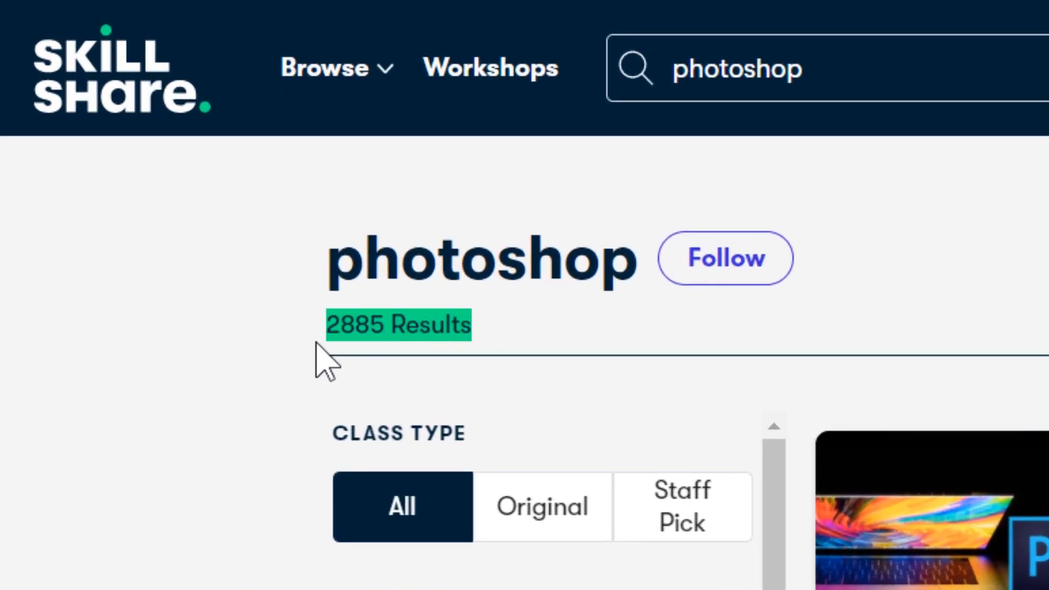
{"action": "scroll", "coordinate": [277, 409], "scroll_direction": "down", "scroll_amount": 6}
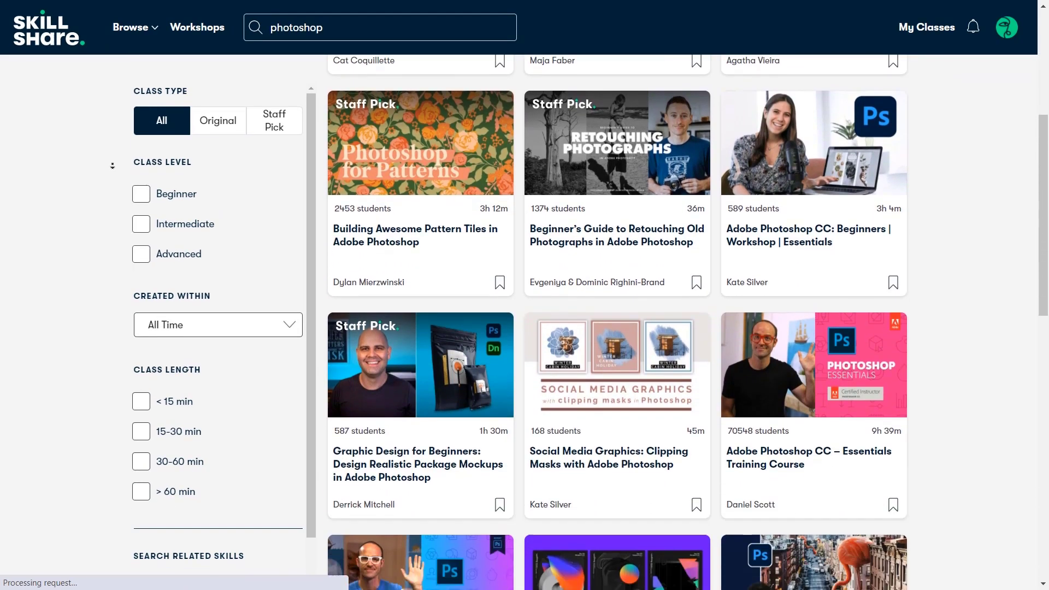
{"action": "scroll", "coordinate": [112, 166], "scroll_direction": "down", "scroll_amount": 7}
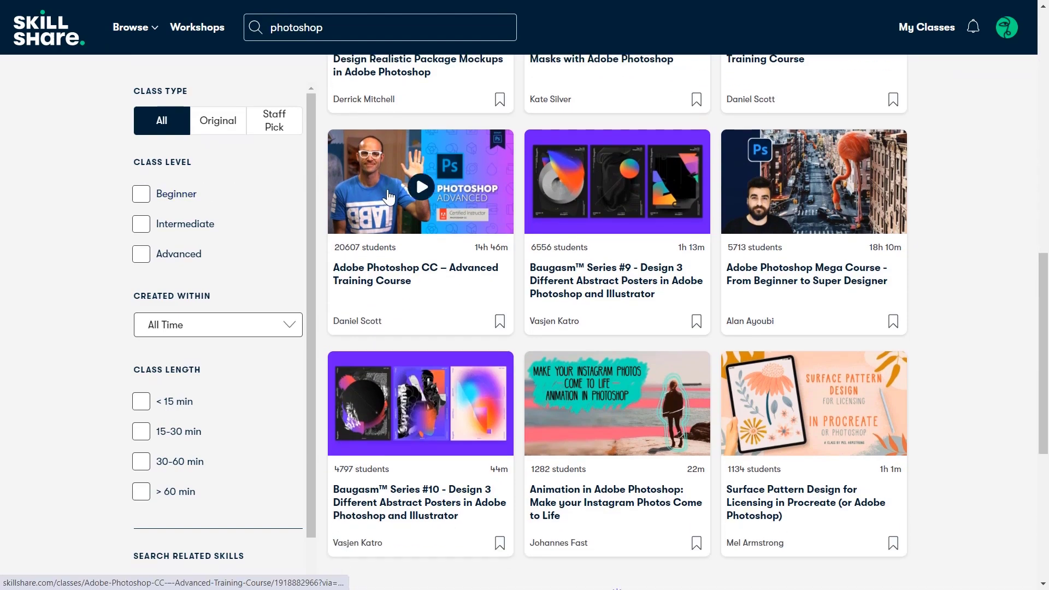
{"action": "left_click", "coordinate": [388, 197]}
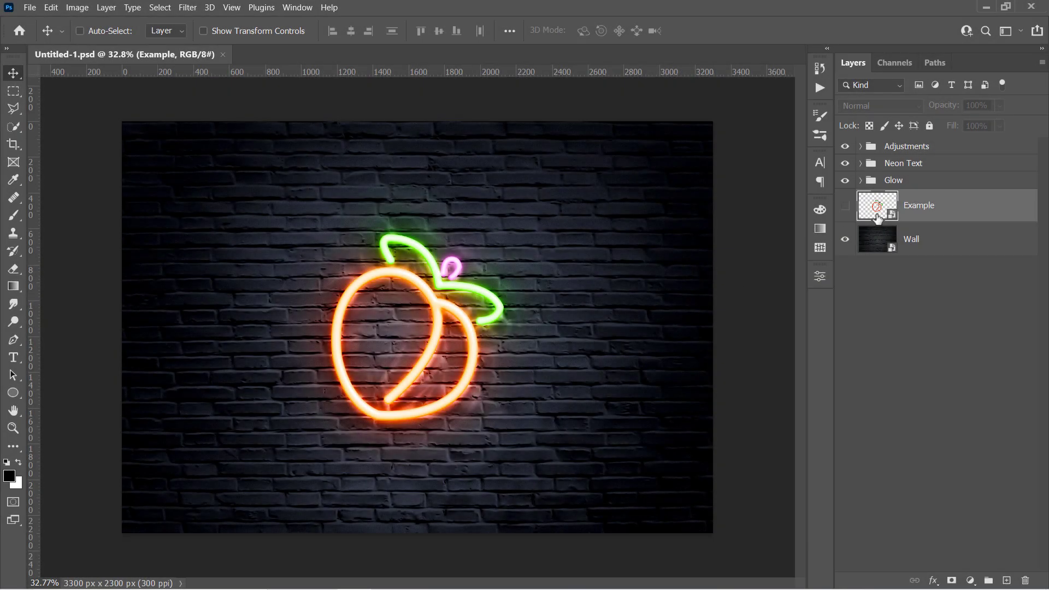
Open the Example smart object, hide the peach drawing, and set the Pen tool to Shape mode.
{"action": "double_click", "coordinate": [876, 207]}
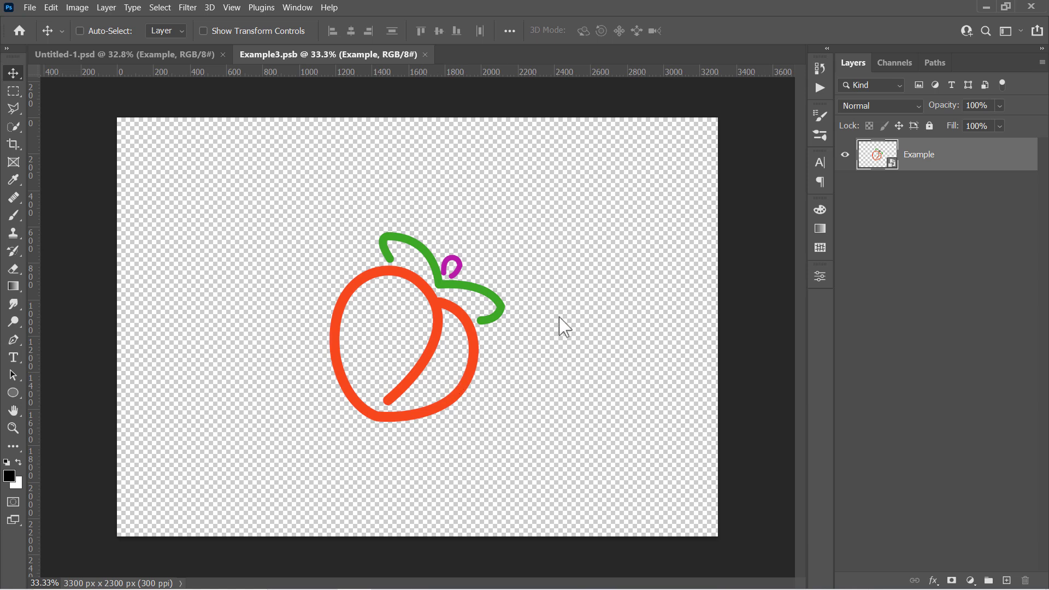
{"action": "left_click", "coordinate": [845, 156]}
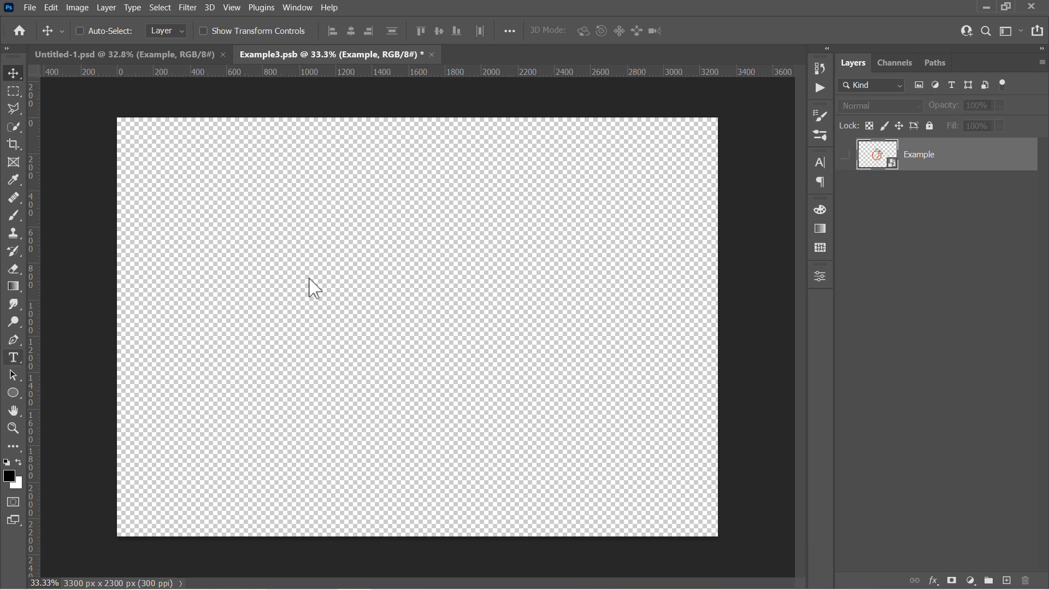
{"action": "left_click", "coordinate": [14, 340]}
{"action": "left_click", "coordinate": [97, 30]}
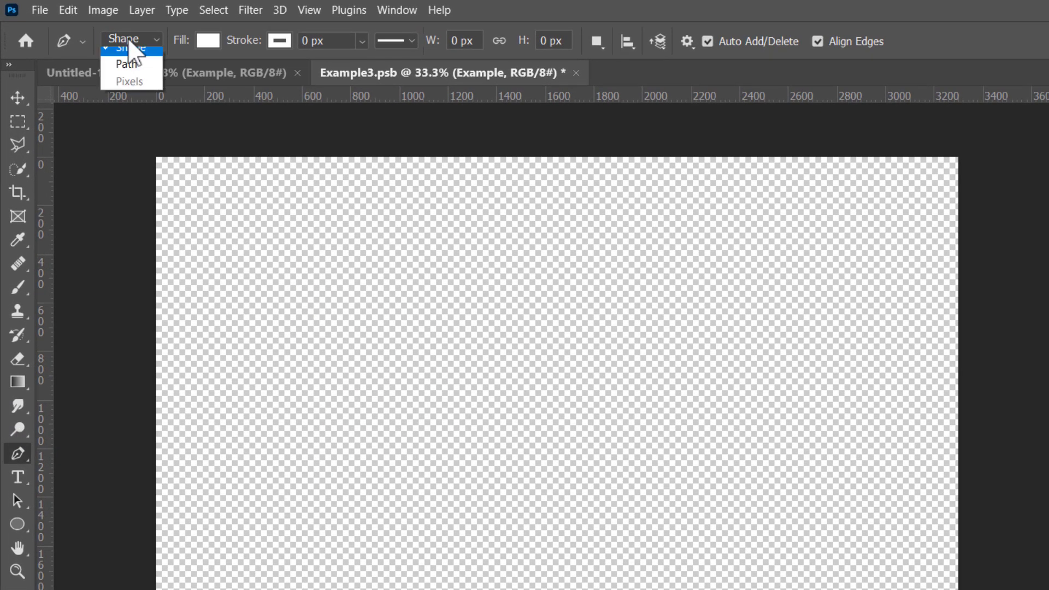
{"action": "left_click", "coordinate": [104, 46]}
Set the shape to no fill with a red-orange stroke 37.43 px wide.
{"action": "left_click", "coordinate": [207, 40]}
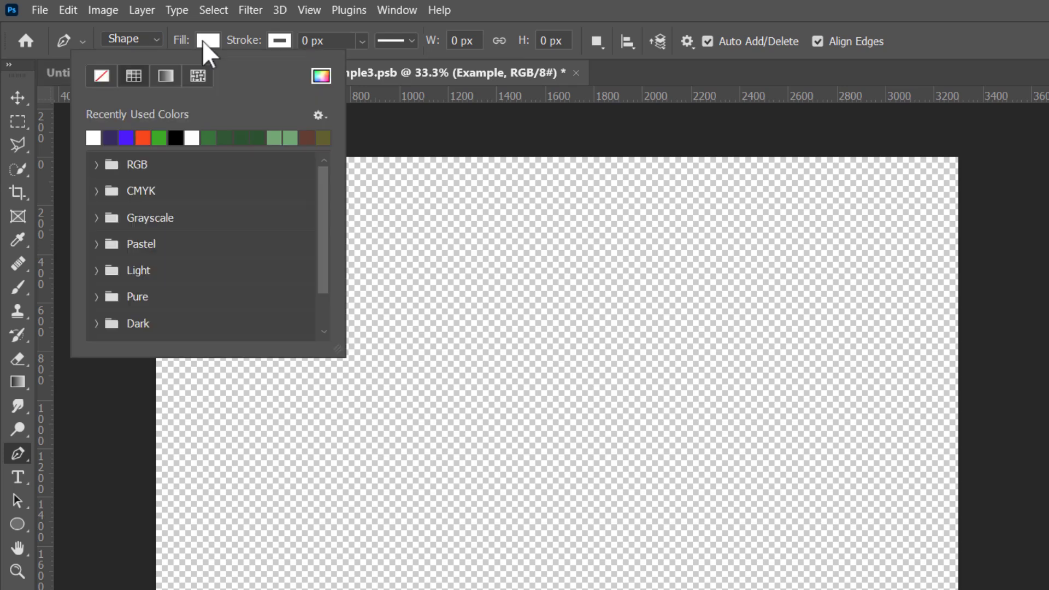
{"action": "left_click", "coordinate": [102, 76]}
{"action": "left_click", "coordinate": [270, 38]}
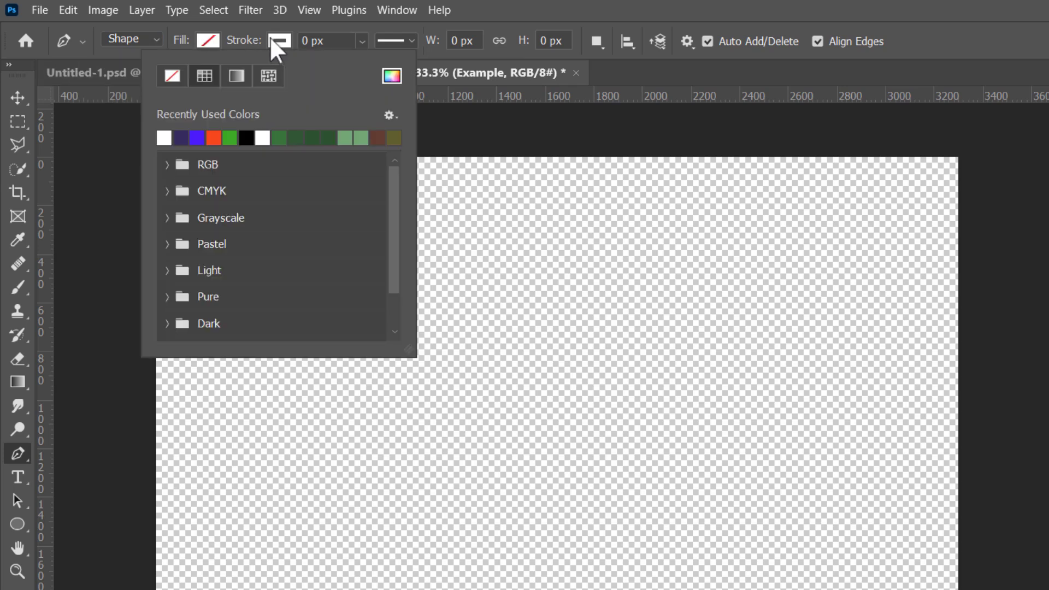
{"action": "left_click", "coordinate": [213, 137]}
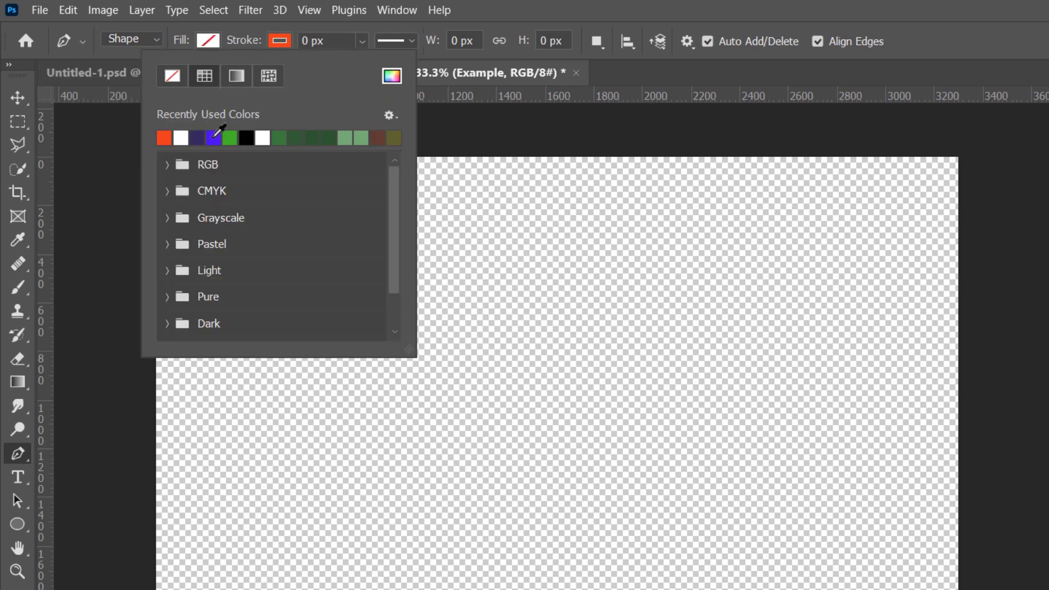
{"action": "left_click", "coordinate": [260, 21]}
{"action": "left_click", "coordinate": [362, 41]}
{"action": "left_click_drag", "start_coordinate": [362, 60], "coordinate": [388, 61]}
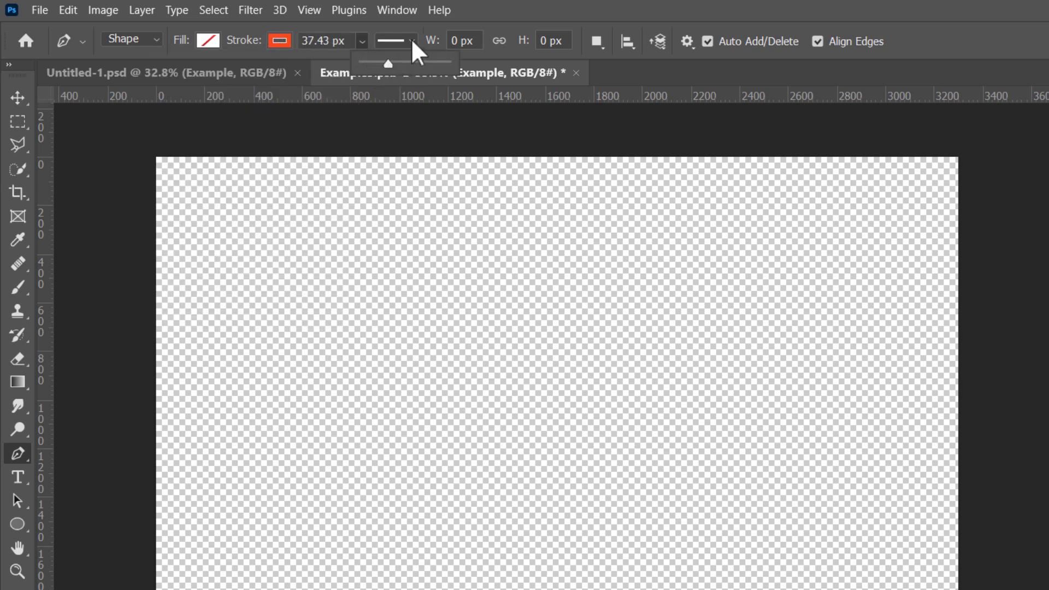
In Stroke Options, make the corners and end caps round.
{"action": "left_click", "coordinate": [411, 39]}
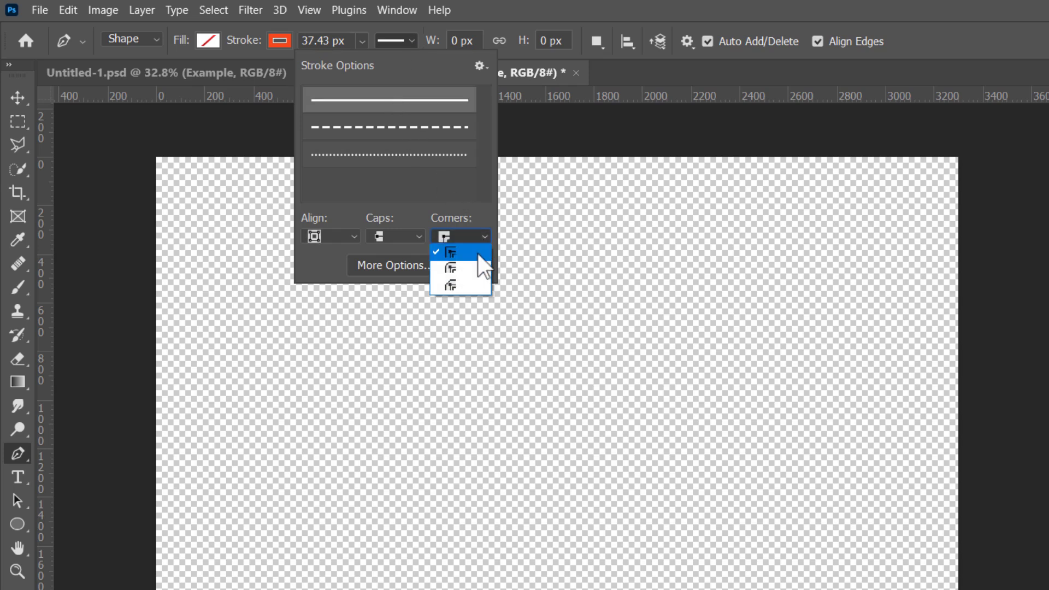
{"action": "left_click", "coordinate": [480, 272]}
{"action": "left_click", "coordinate": [419, 235]}
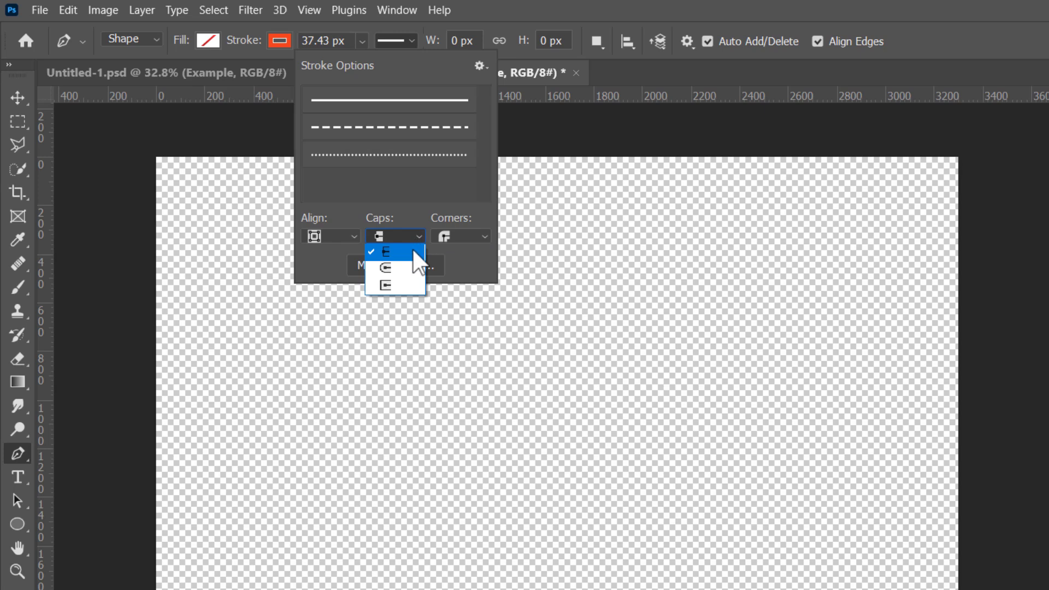
{"action": "left_click", "coordinate": [409, 262]}
{"action": "left_click", "coordinate": [350, 240]}
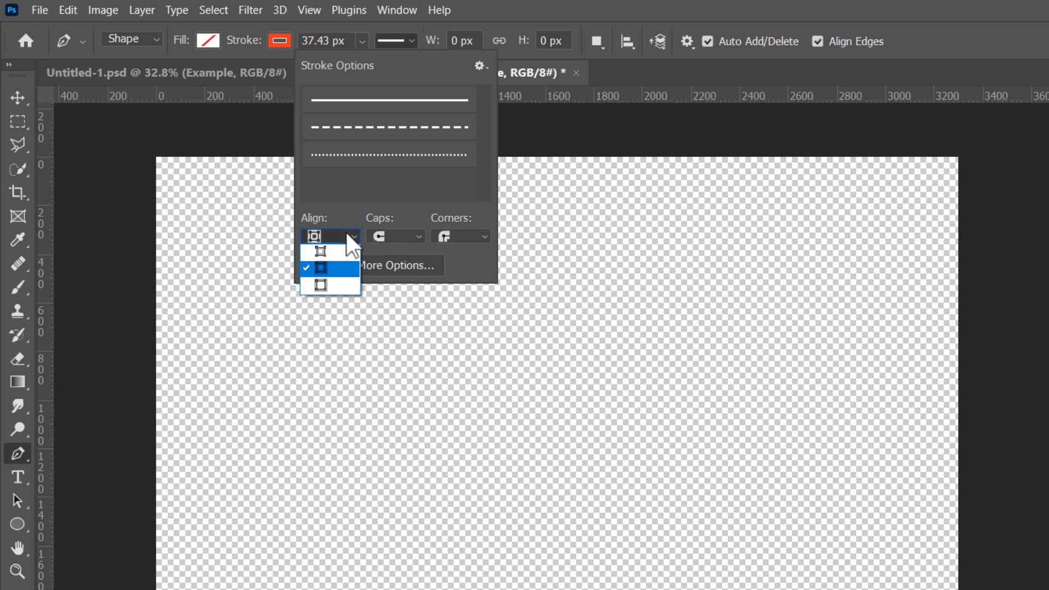
Draw a closed five-point star path with the Pen tool and save the document.
{"action": "left_click", "coordinate": [303, 382]}
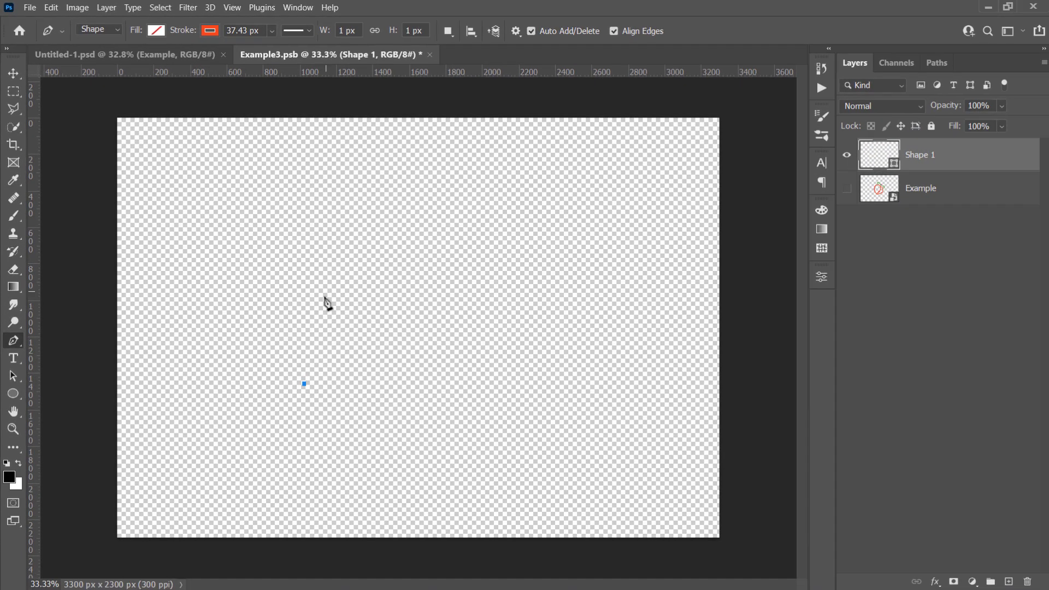
{"action": "left_click", "coordinate": [333, 250]}
{"action": "left_click", "coordinate": [387, 378]}
{"action": "left_click", "coordinate": [283, 305]}
{"action": "left_click", "coordinate": [403, 299]}
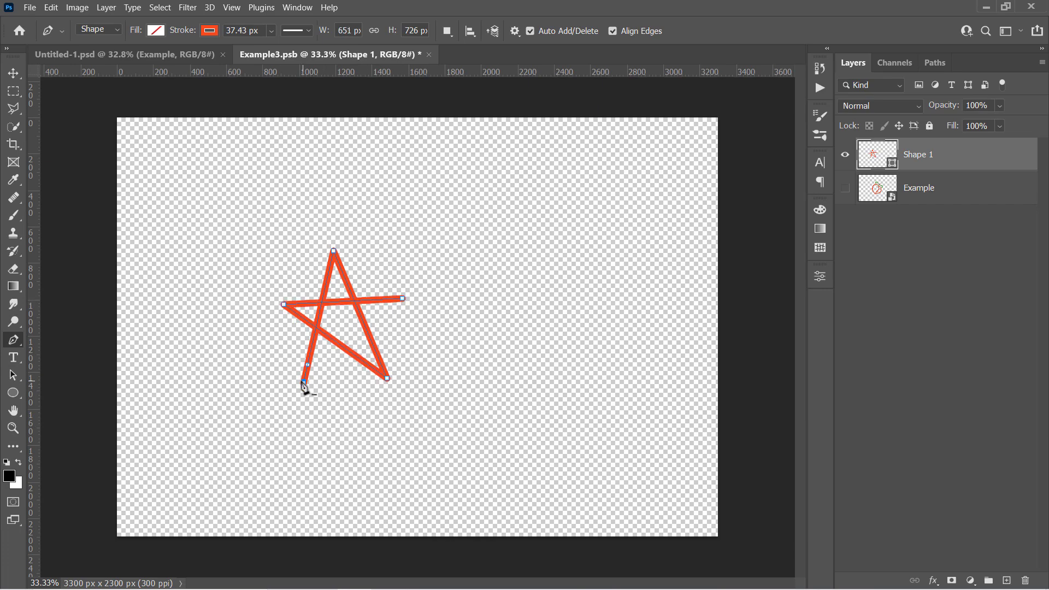
{"action": "left_click", "coordinate": [303, 384]}
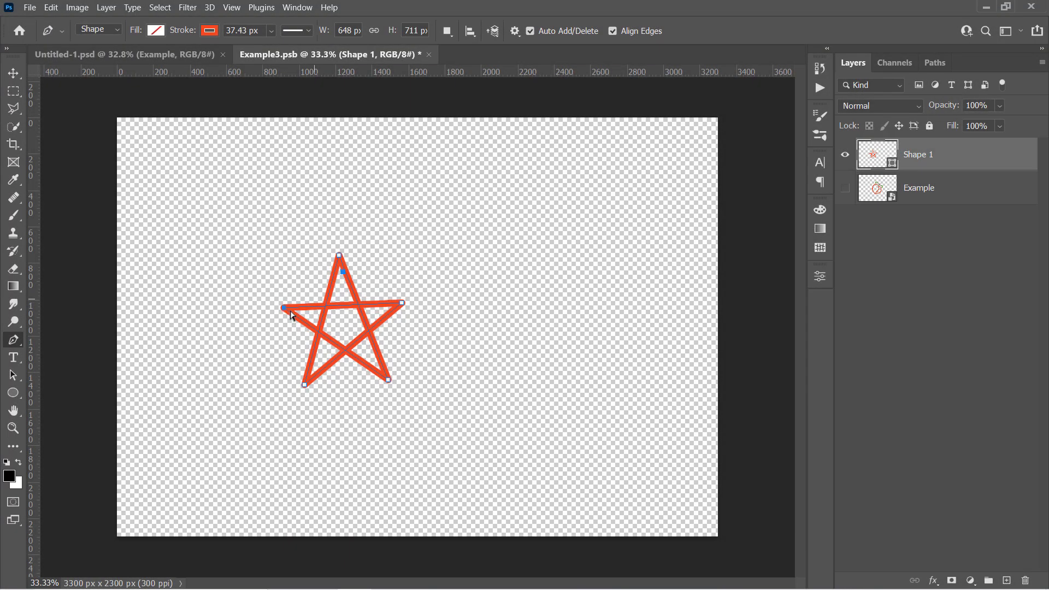
{"action": "key", "text": "Return"}
{"action": "key", "text": "ctrl+s"}
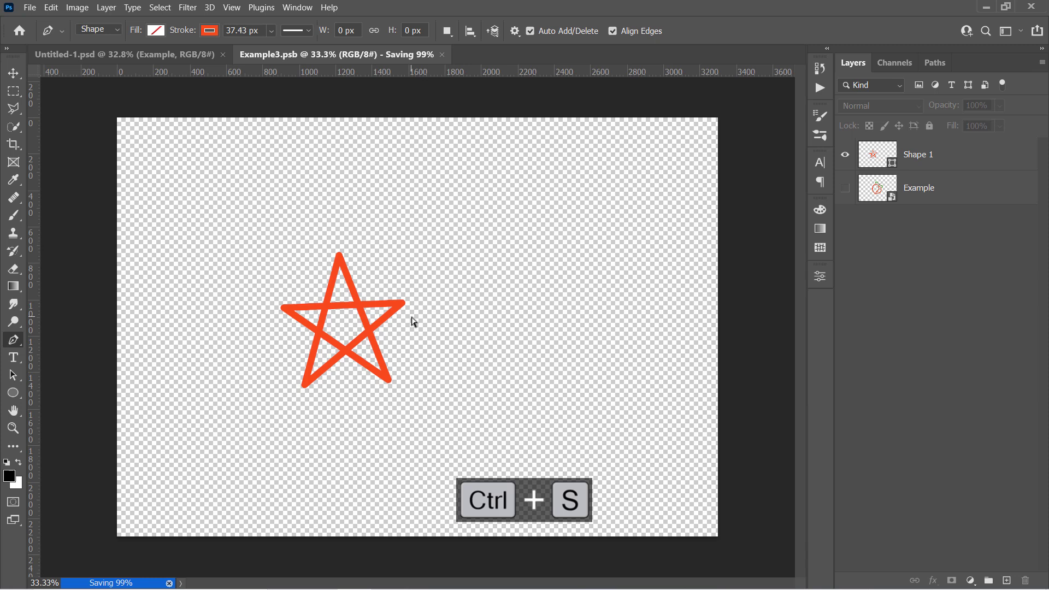
View the neon star on the brick wall composition, zooming in then fitting to screen.
{"action": "left_click", "coordinate": [186, 54]}
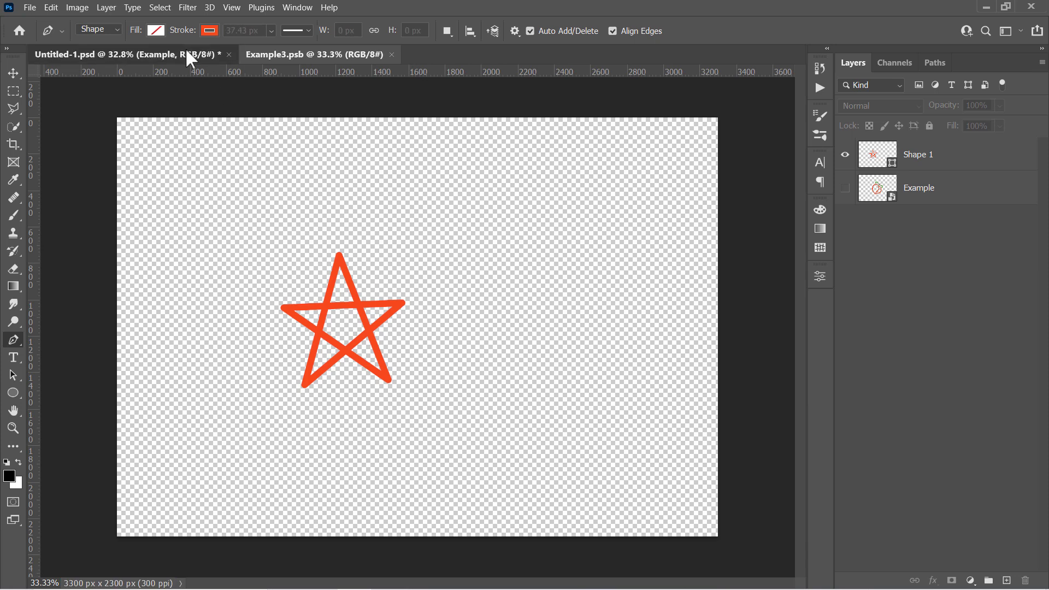
{"action": "key", "text": "ctrl+plus"}
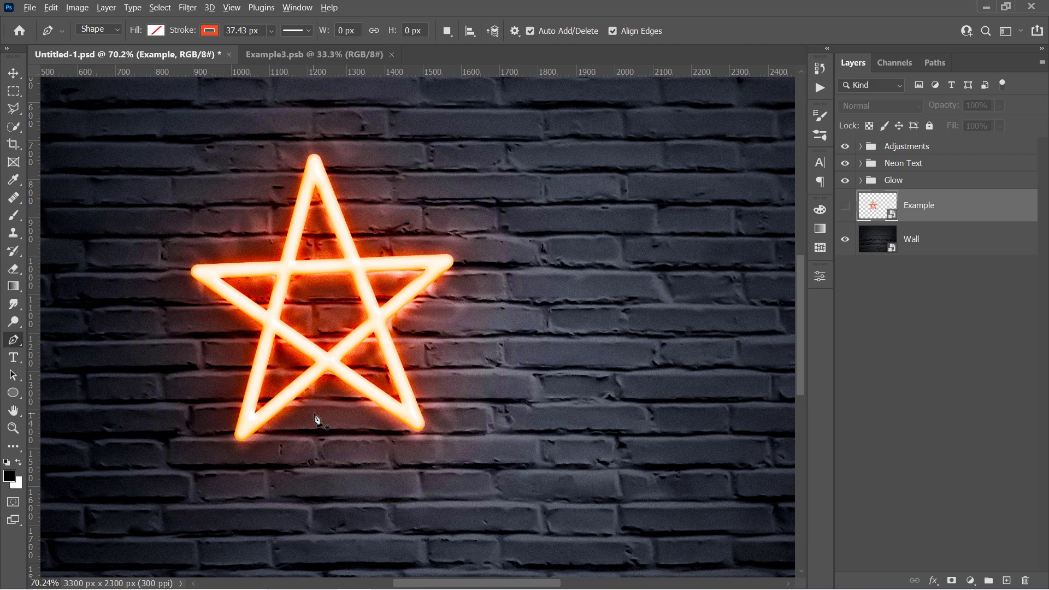
{"action": "key", "text": "ctrl+0"}
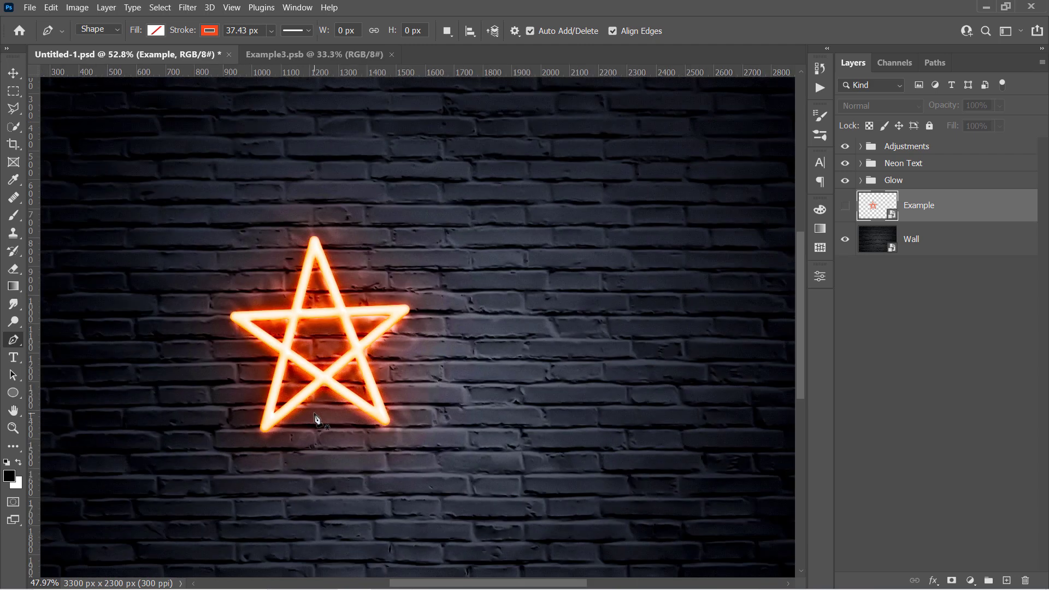
Change Shape 1's stroke to dark purple, save, and view the violet star on Untitled-1.
{"action": "left_click", "coordinate": [294, 55]}
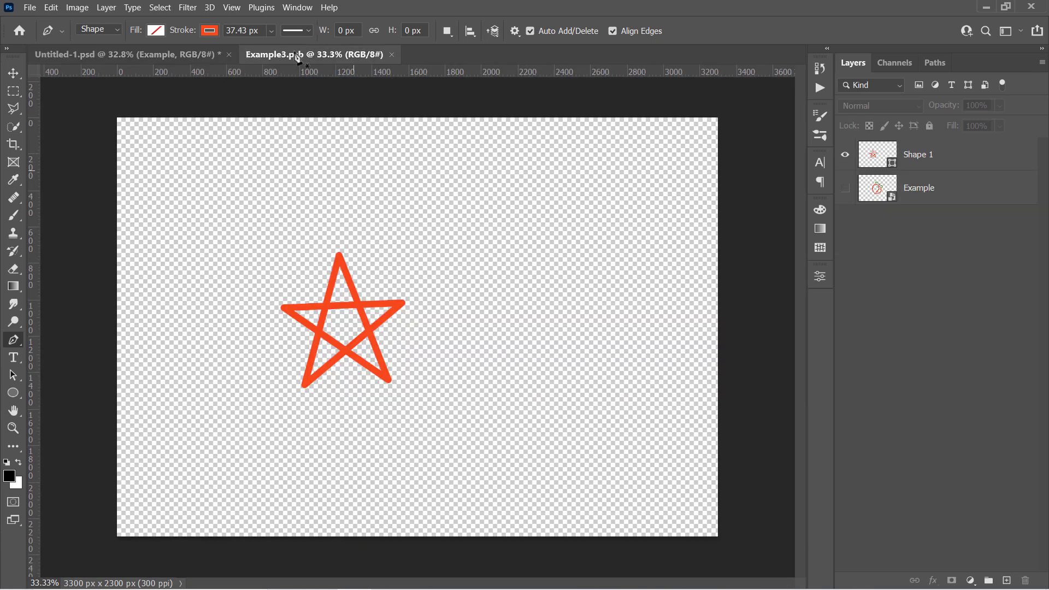
{"action": "left_click", "coordinate": [997, 159]}
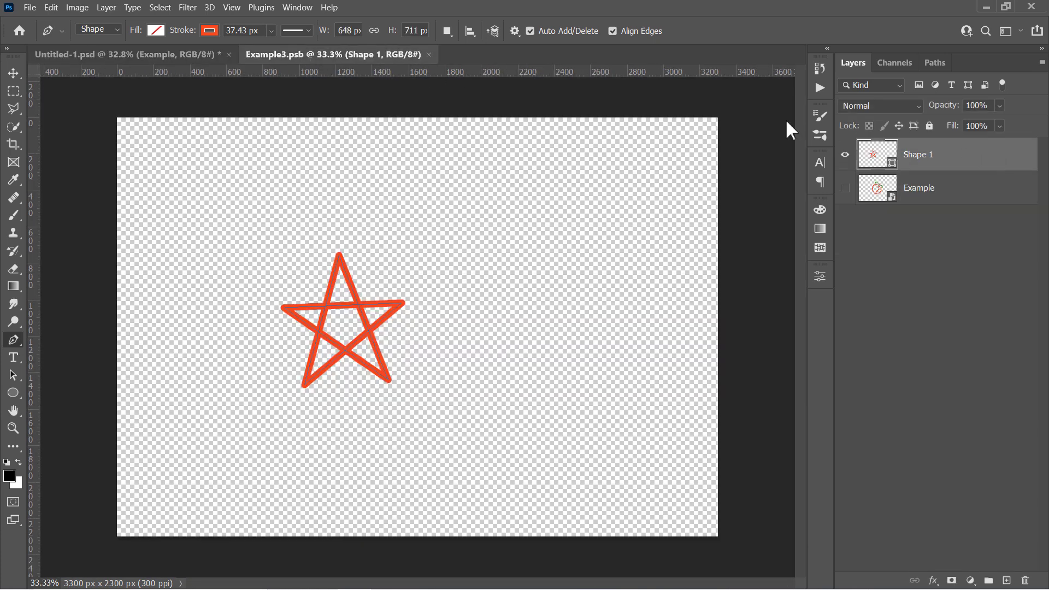
{"action": "left_click", "coordinate": [215, 27]}
{"action": "left_click", "coordinate": [293, 57]}
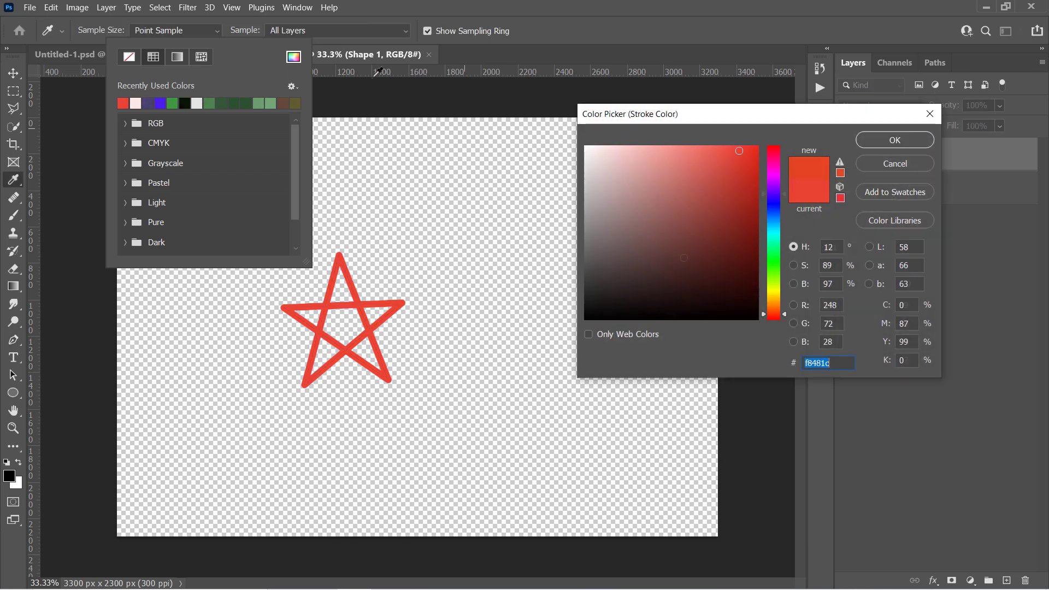
{"action": "left_click", "coordinate": [778, 176]}
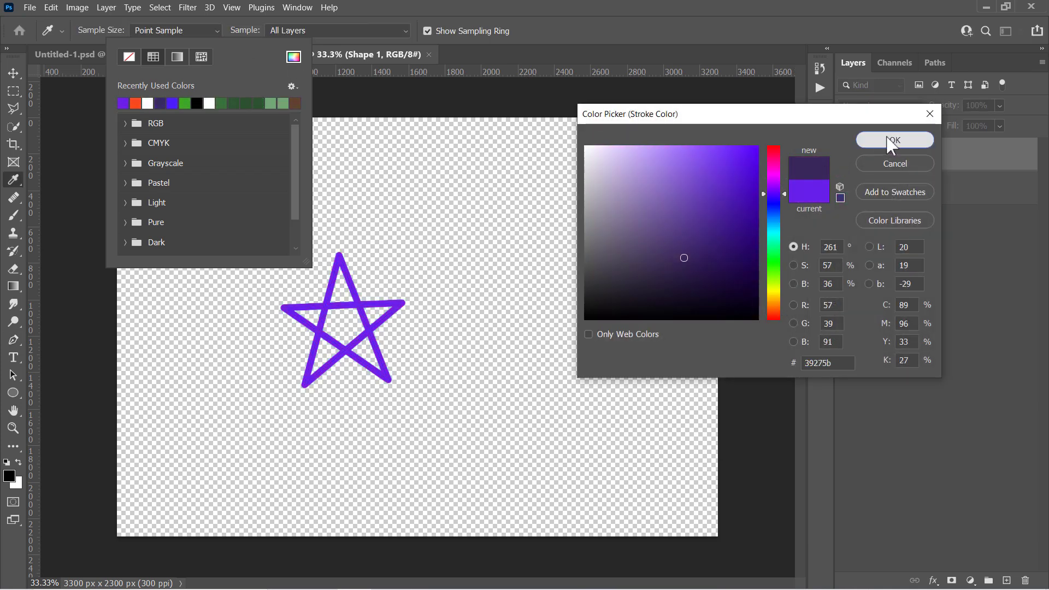
{"action": "left_click", "coordinate": [892, 141]}
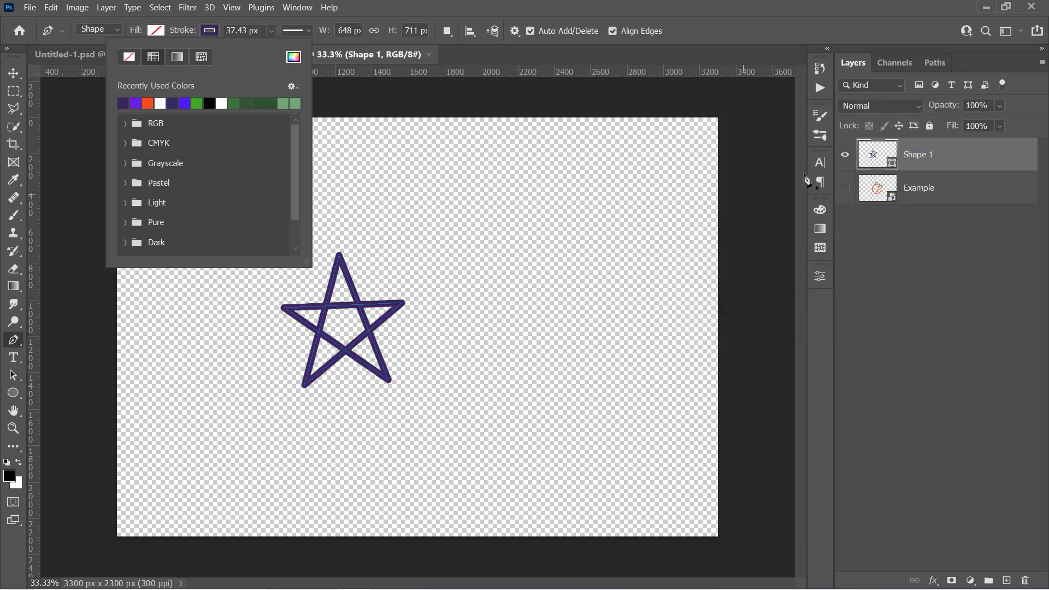
{"action": "key", "text": "ctrl+s"}
{"action": "left_click", "coordinate": [534, 114]}
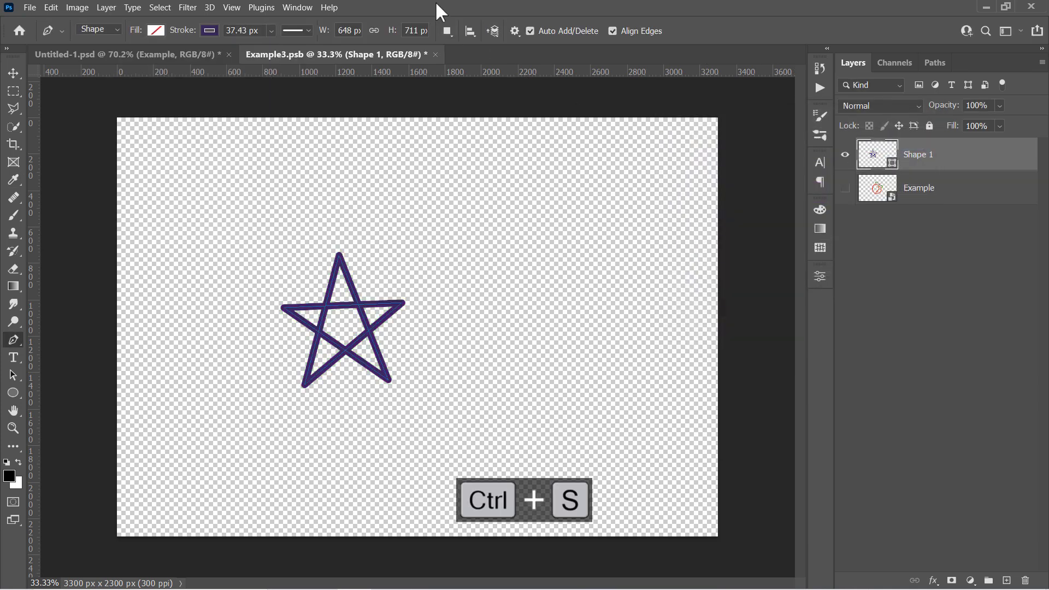
{"action": "left_click", "coordinate": [176, 55]}
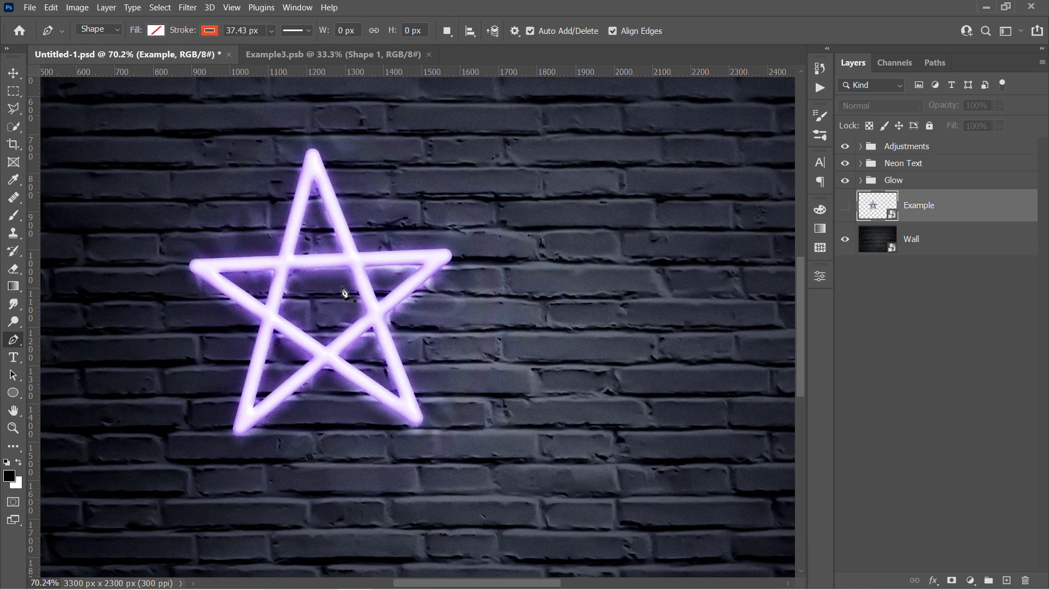
{"action": "scroll", "coordinate": [342, 293], "scroll_direction": "down", "scroll_amount": 5}
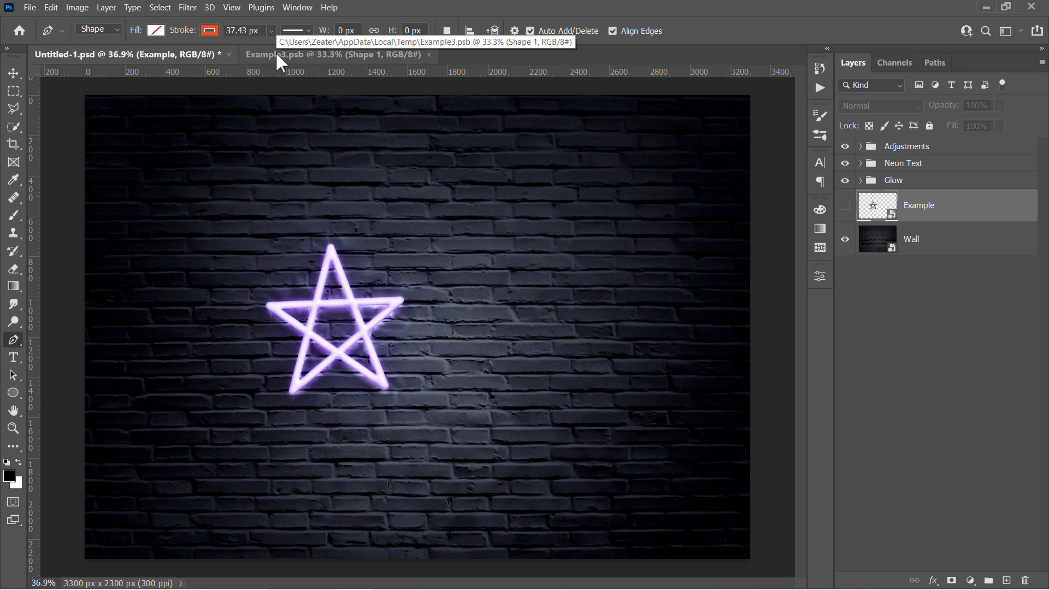
In the star document, draw three curved trail strokes sweeping from the star.
{"action": "left_click", "coordinate": [278, 55]}
{"action": "left_click", "coordinate": [363, 255]}
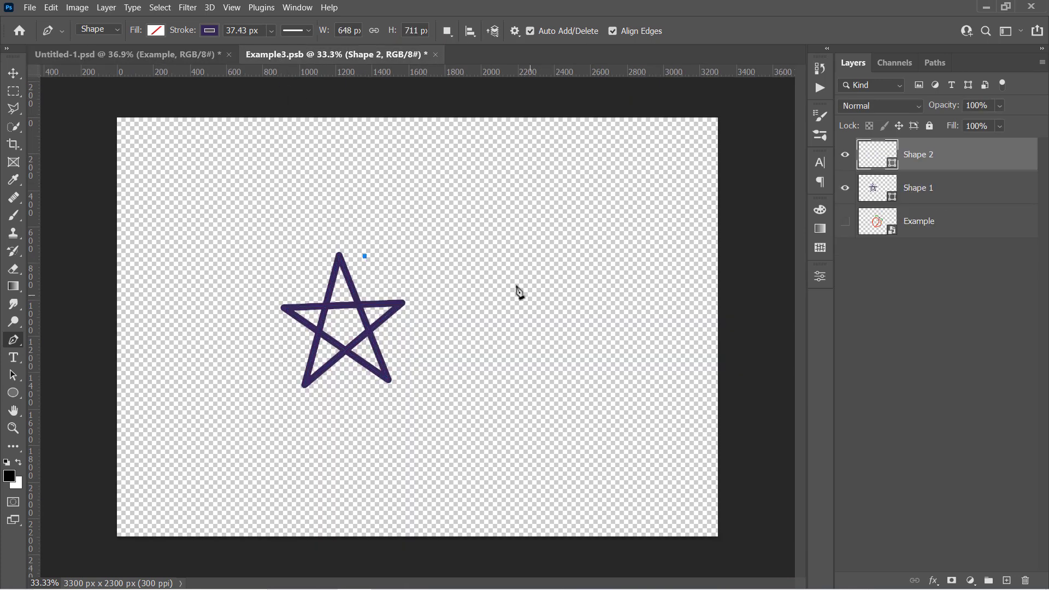
{"action": "left_click_drag", "start_coordinate": [588, 299], "coordinate": [667, 367]}
{"action": "key", "text": "Escape"}
{"action": "left_click", "coordinate": [411, 303]}
{"action": "left_click_drag", "start_coordinate": [577, 310], "coordinate": [633, 361]}
{"action": "key", "text": "Escape"}
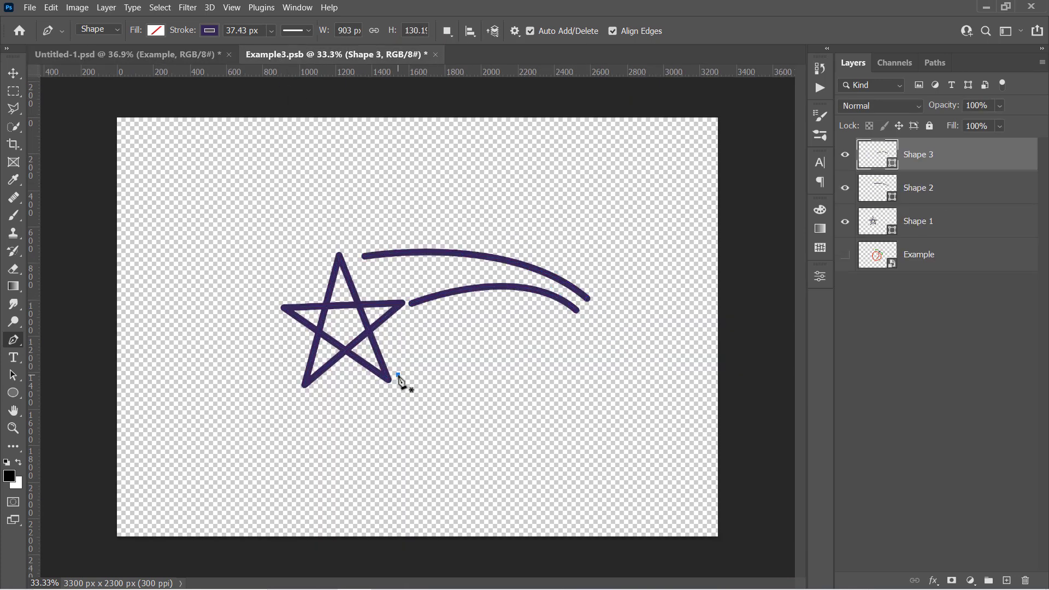
{"action": "left_click", "coordinate": [398, 374]}
{"action": "left_click_drag", "start_coordinate": [568, 323], "coordinate": [637, 375]}
Colour all three trail strokes bright orange.
{"action": "left_click", "coordinate": [947, 232], "text": "shift"}
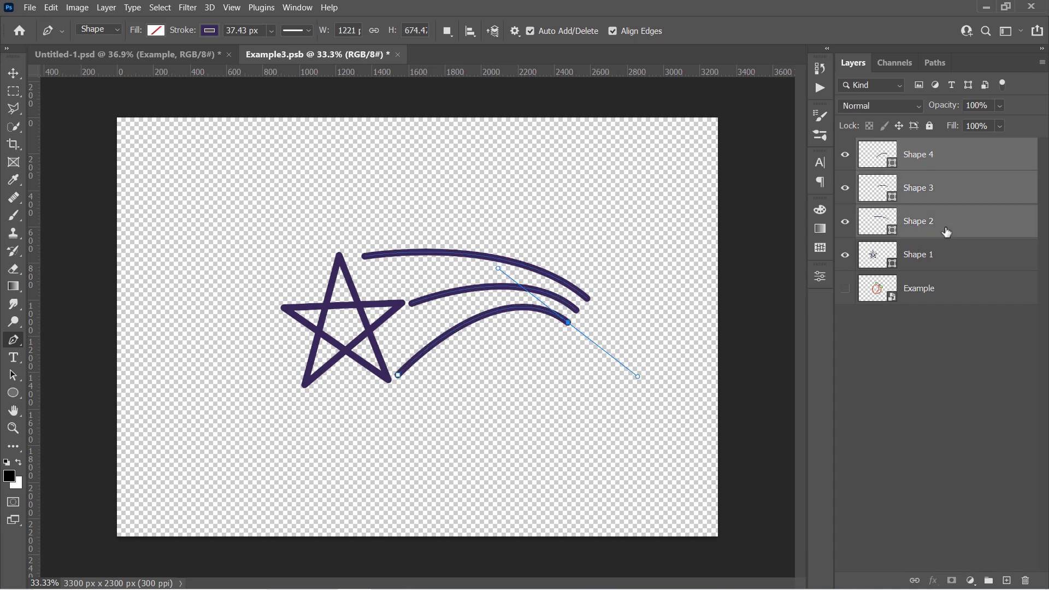
{"action": "left_click", "coordinate": [210, 30]}
{"action": "left_click", "coordinate": [293, 57]}
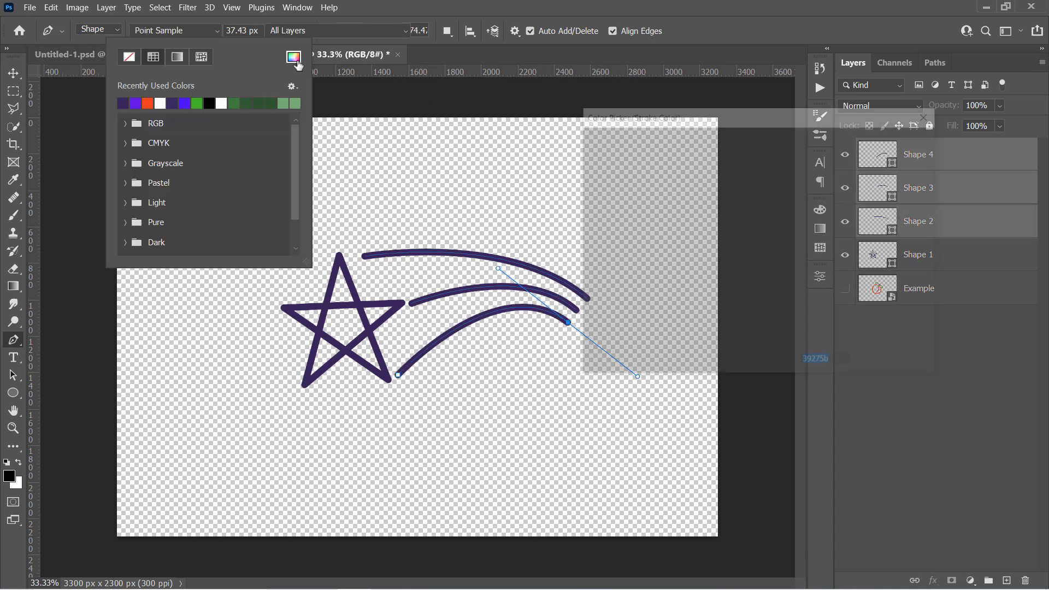
{"action": "left_click_drag", "start_coordinate": [777, 185], "coordinate": [775, 304]}
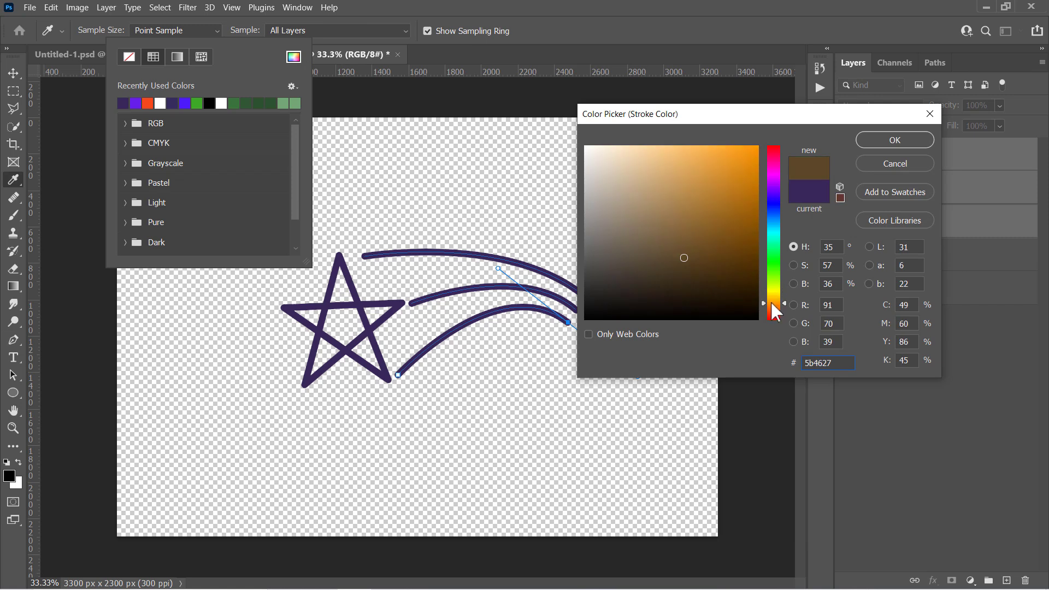
{"action": "left_click_drag", "start_coordinate": [724, 166], "coordinate": [747, 162]}
{"action": "left_click", "coordinate": [901, 140]}
{"action": "left_click", "coordinate": [635, 1]}
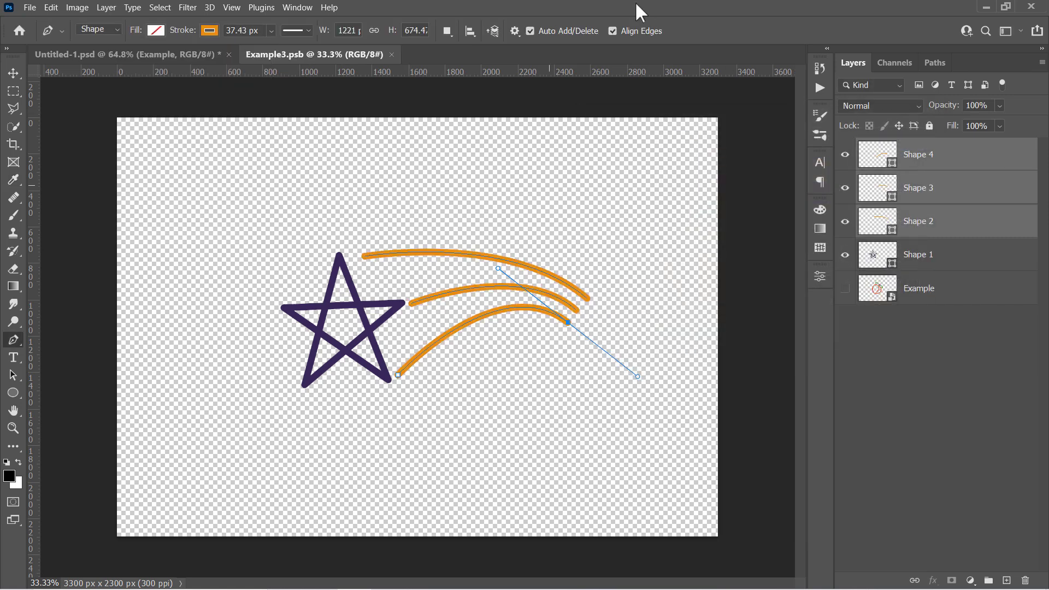
Give the star shape a white stroke and save Example3.psb.
{"action": "left_click", "coordinate": [947, 262]}
{"action": "left_click", "coordinate": [213, 30]}
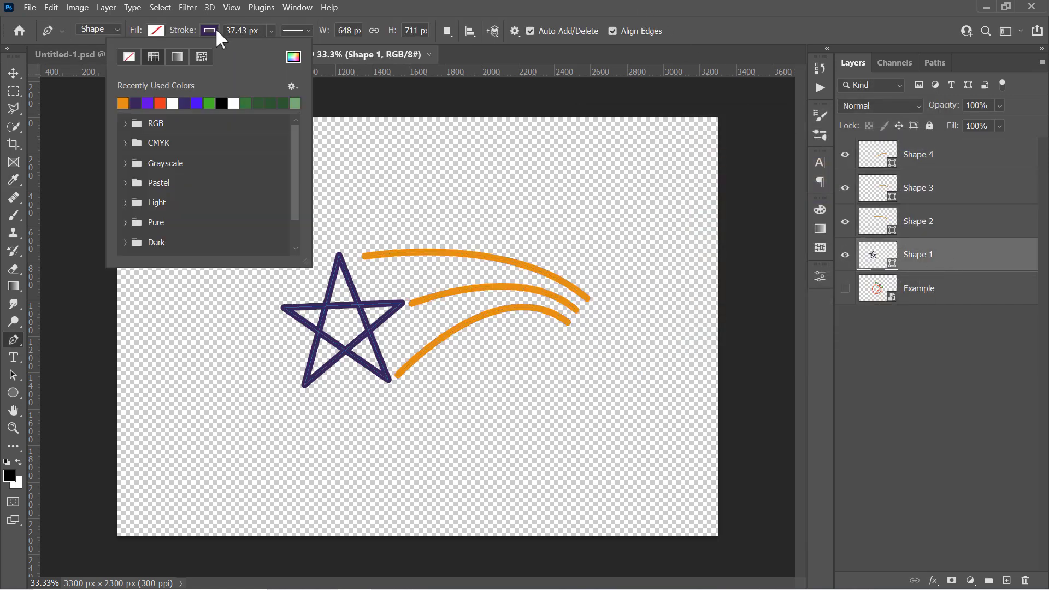
{"action": "left_click", "coordinate": [431, 1]}
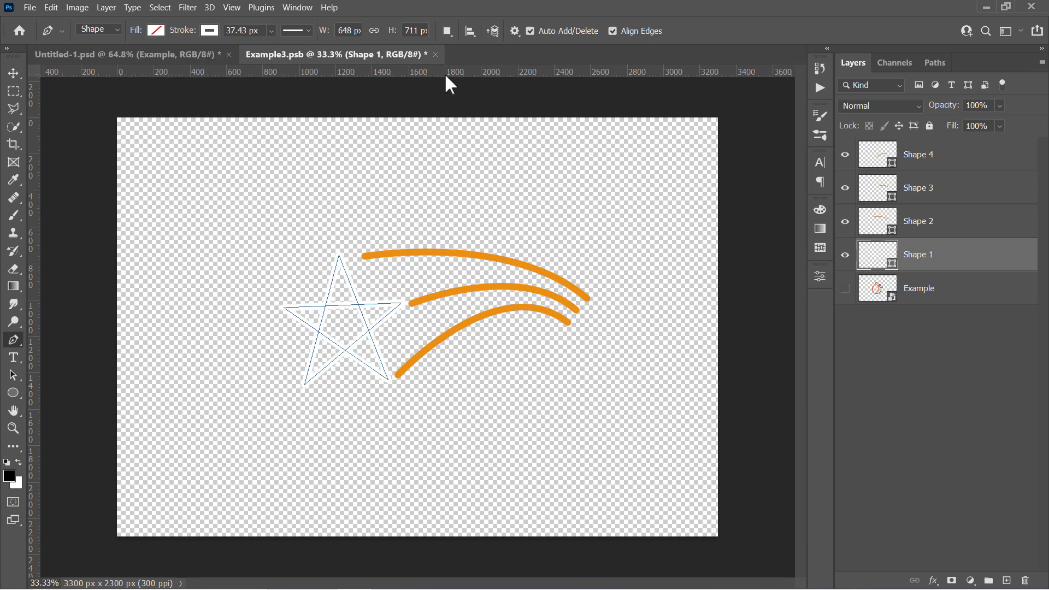
{"action": "key", "text": "ctrl+s"}
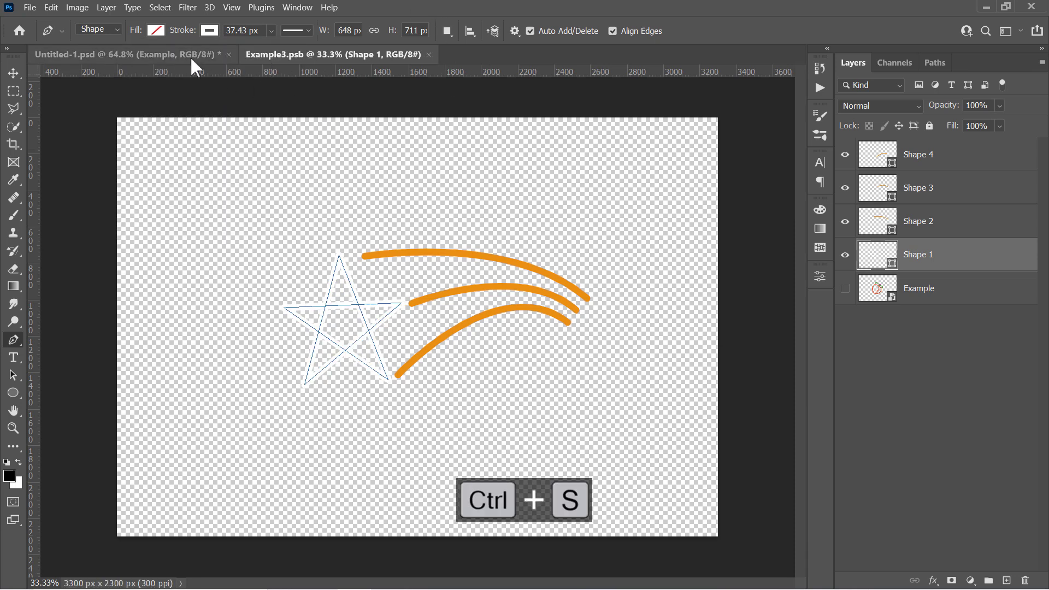
Switch to Untitled-1.psd and fit the whole brick-wall canvas on screen.
{"action": "left_click", "coordinate": [179, 52]}
{"action": "key", "text": "ctrl+0"}
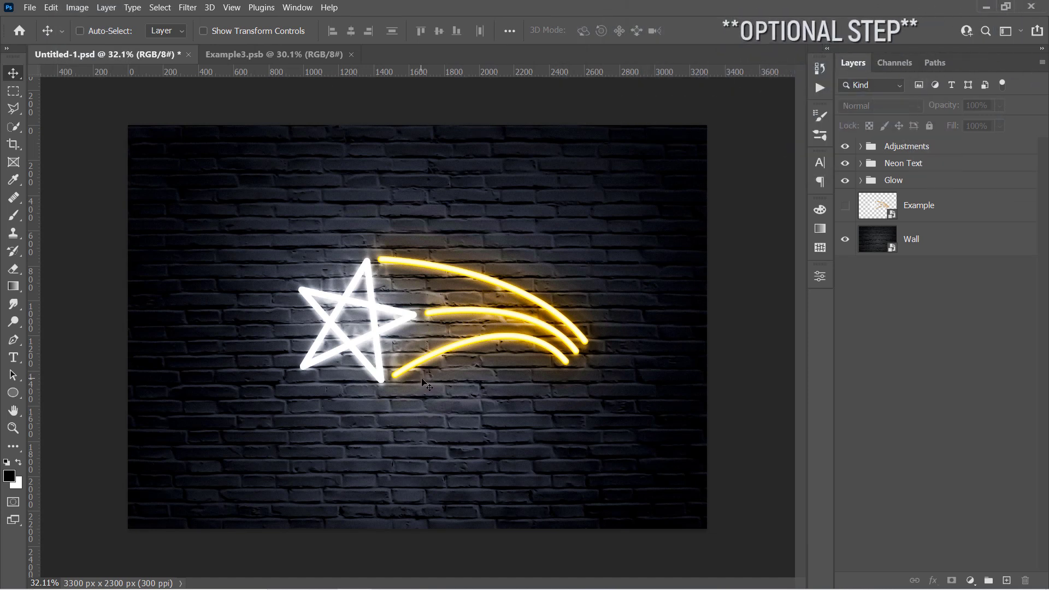
Set the shape stroke to 13 px and draw a wire from the canvas top to the star's left tip.
{"action": "left_click", "coordinate": [13, 341]}
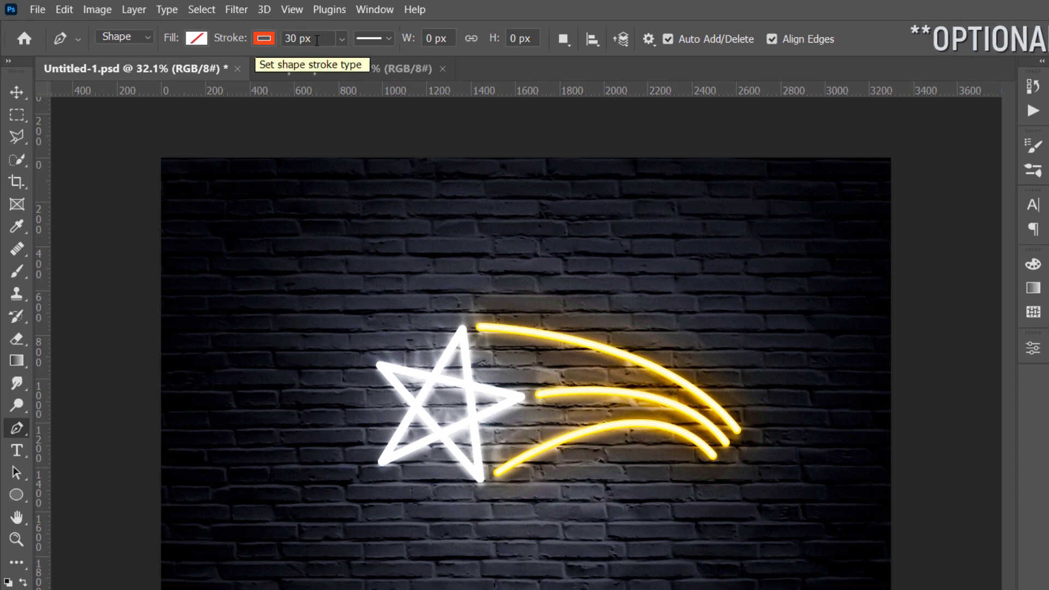
{"action": "left_click", "coordinate": [295, 38]}
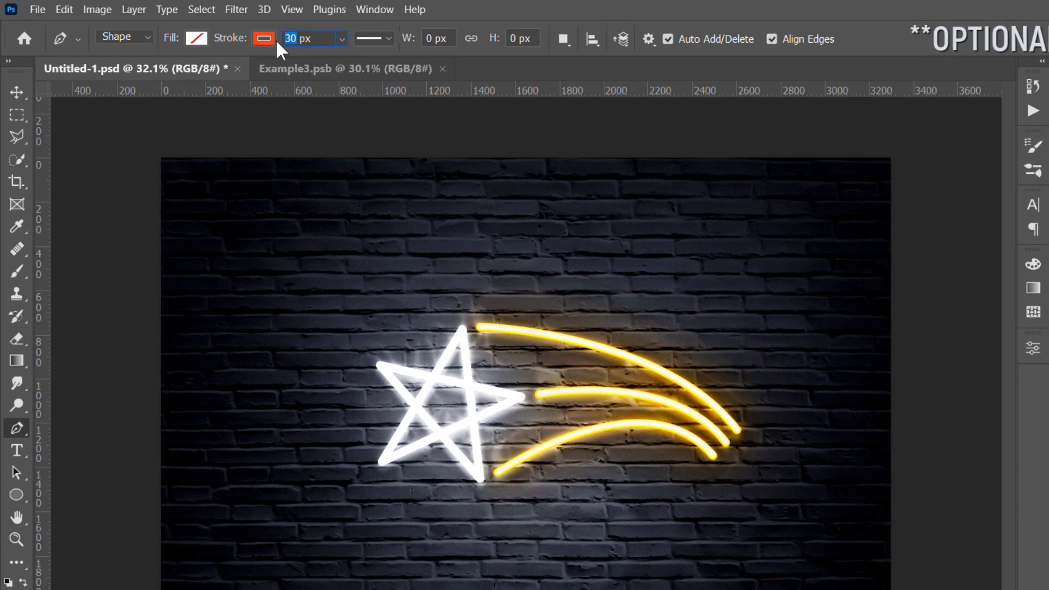
{"action": "type", "text": "13"}
{"action": "key", "text": "Return"}
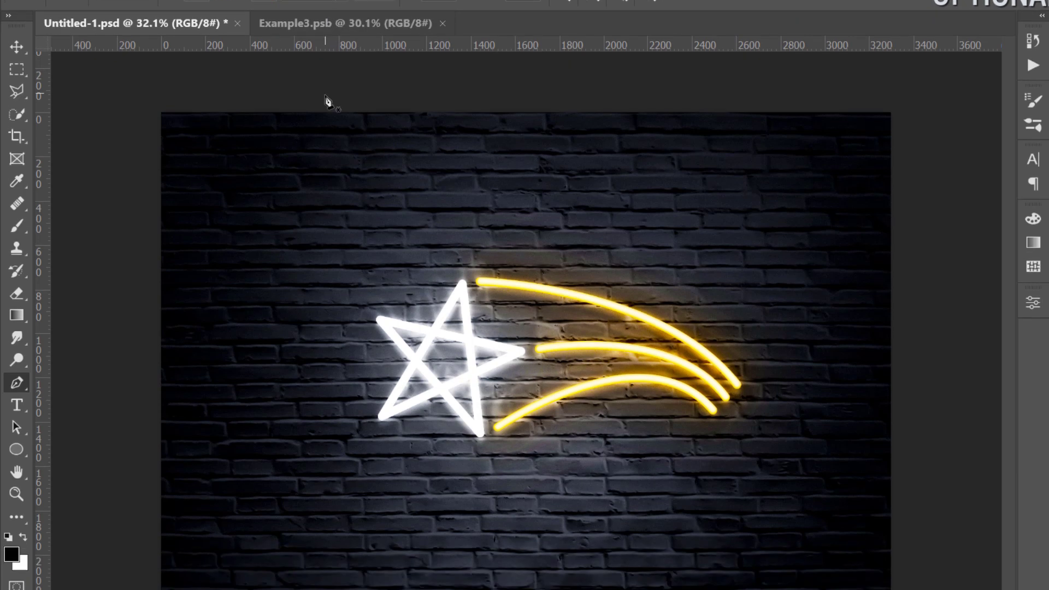
{"action": "left_click", "coordinate": [302, 153]}
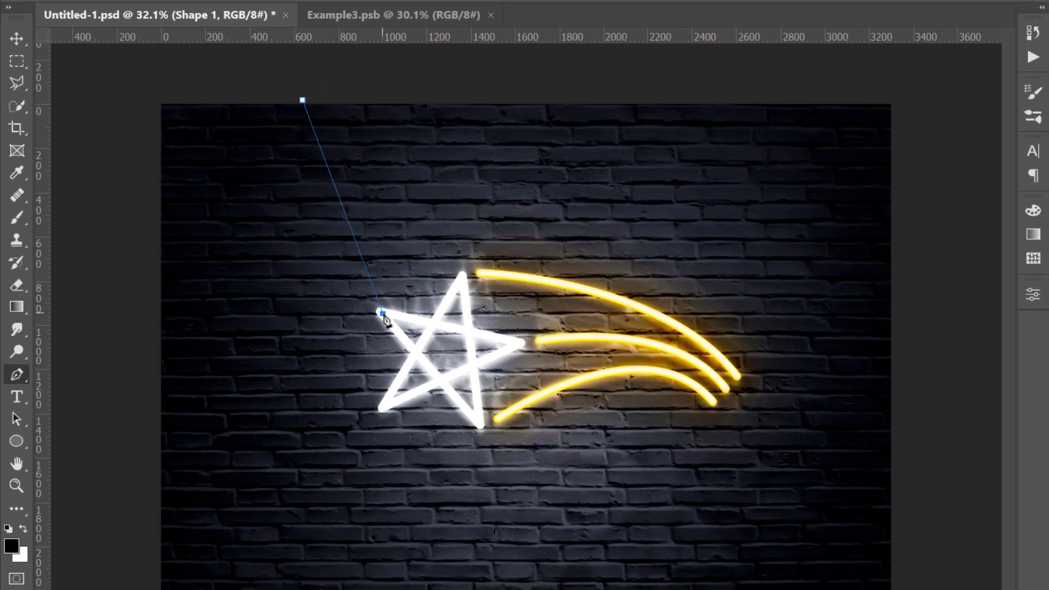
{"action": "mouse_move", "coordinate": [383, 313]}
{"action": "left_mouse_down"}
{"action": "mouse_move", "coordinate": [484, 236]}
{"action": "mouse_move", "coordinate": [463, 240]}
{"action": "left_mouse_up"}
{"action": "key", "text": "Escape"}
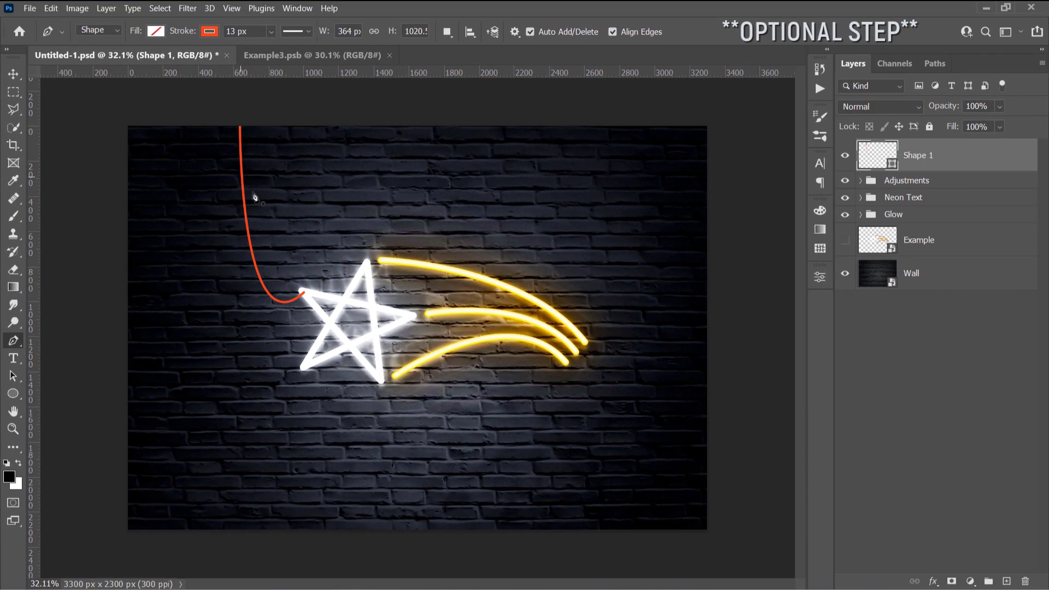
Draw a second wire from the canvas top across the star's lower-left, top and bottom tips.
{"action": "left_click", "coordinate": [238, 125]}
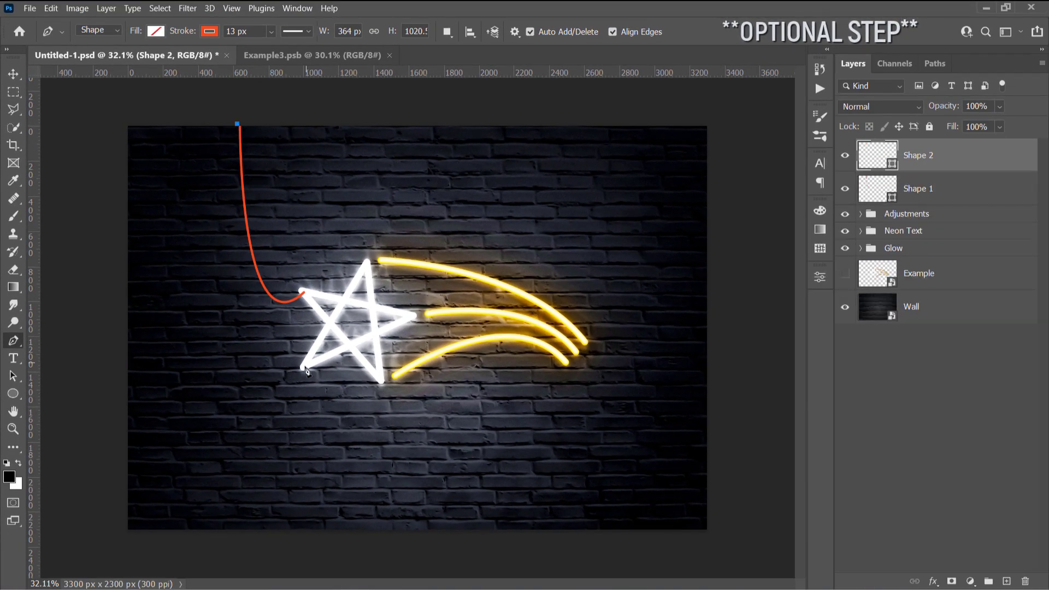
{"action": "left_click_drag", "start_coordinate": [305, 367], "coordinate": [368, 329]}
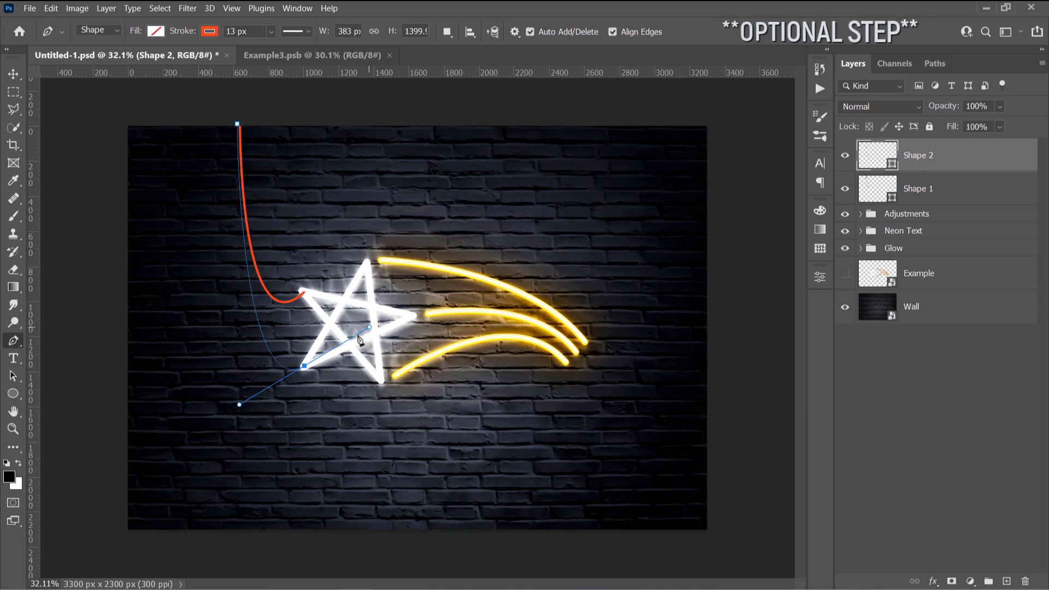
{"action": "left_click", "coordinate": [304, 367], "text": "alt"}
{"action": "left_click_drag", "start_coordinate": [366, 266], "coordinate": [385, 170]}
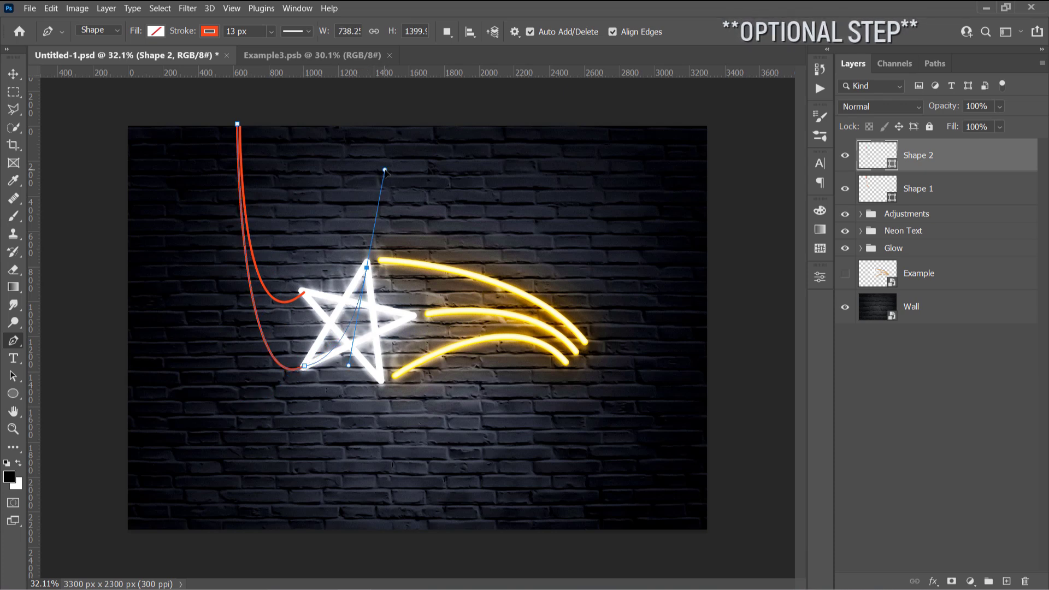
{"action": "left_click_drag", "start_coordinate": [382, 379], "coordinate": [348, 413]}
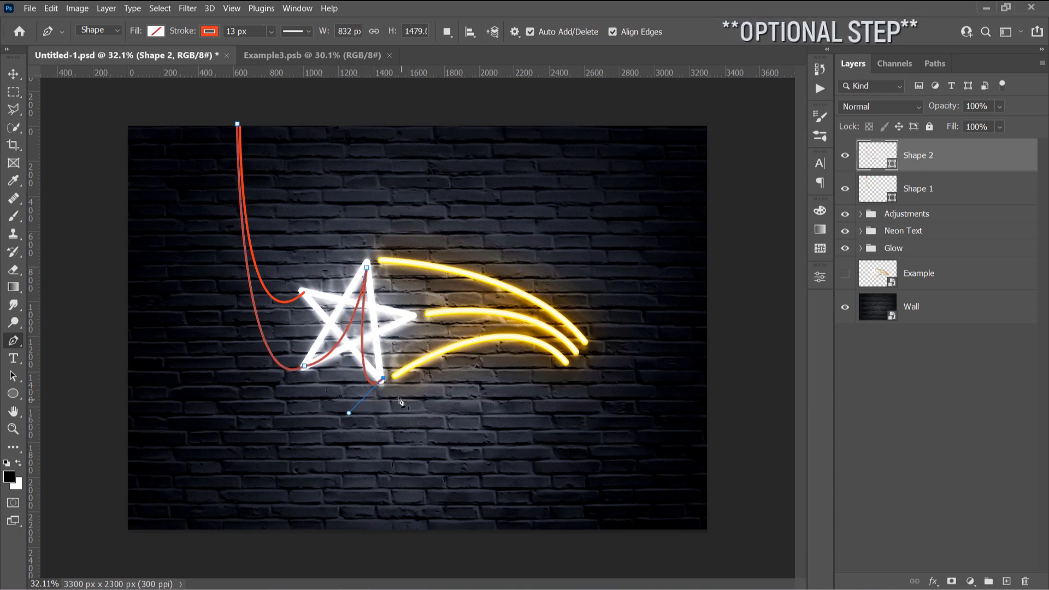
{"action": "key", "text": "Escape"}
Draw three more wires from the canvas top dipping down to the trail ends.
{"action": "left_click_drag", "start_coordinate": [584, 342], "coordinate": [644, 398]}
{"action": "left_click", "coordinate": [645, 126]}
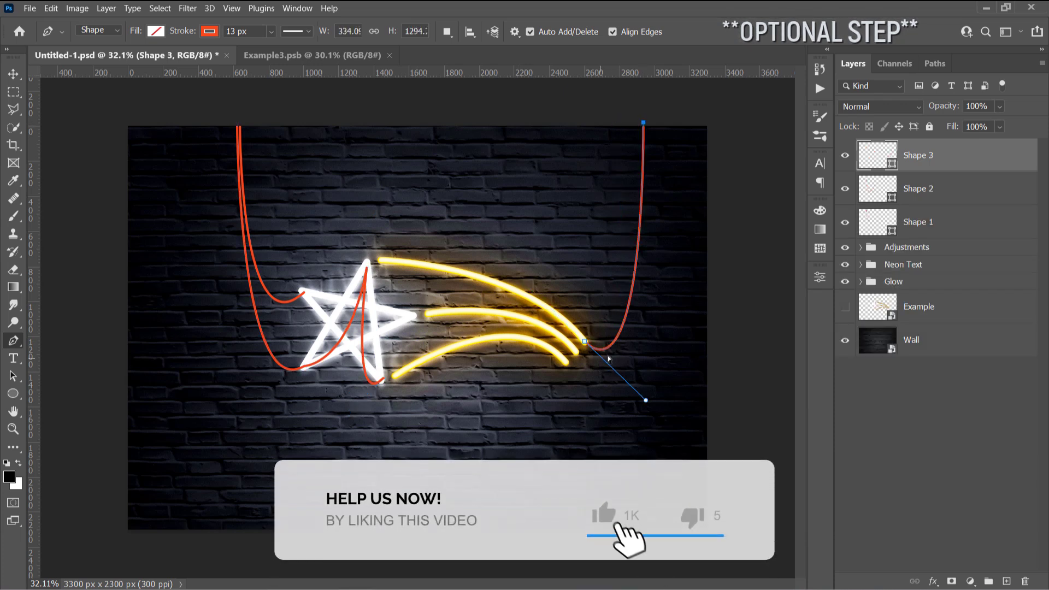
{"action": "key", "text": "Escape"}
{"action": "left_click_drag", "start_coordinate": [588, 354], "coordinate": [639, 435]}
{"action": "key", "text": "Escape"}
{"action": "left_click", "coordinate": [647, 123]}
{"action": "left_click_drag", "start_coordinate": [567, 365], "coordinate": [510, 262]}
{"action": "key", "text": "Escape"}
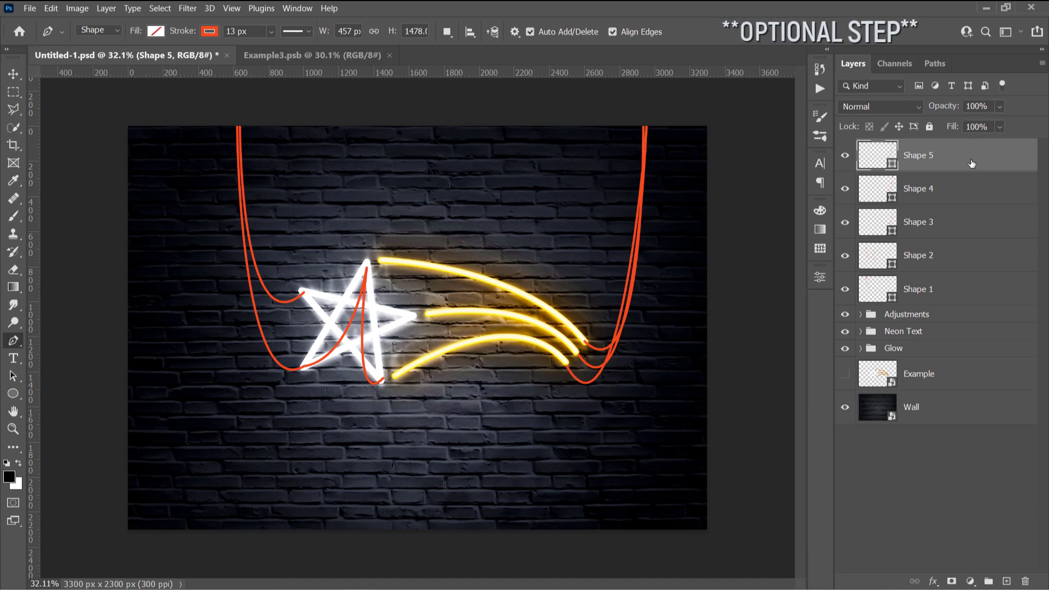
Group Shape 1–5 into a group named Wires and move it below Glow.
{"action": "left_click", "coordinate": [964, 303], "text": "shift"}
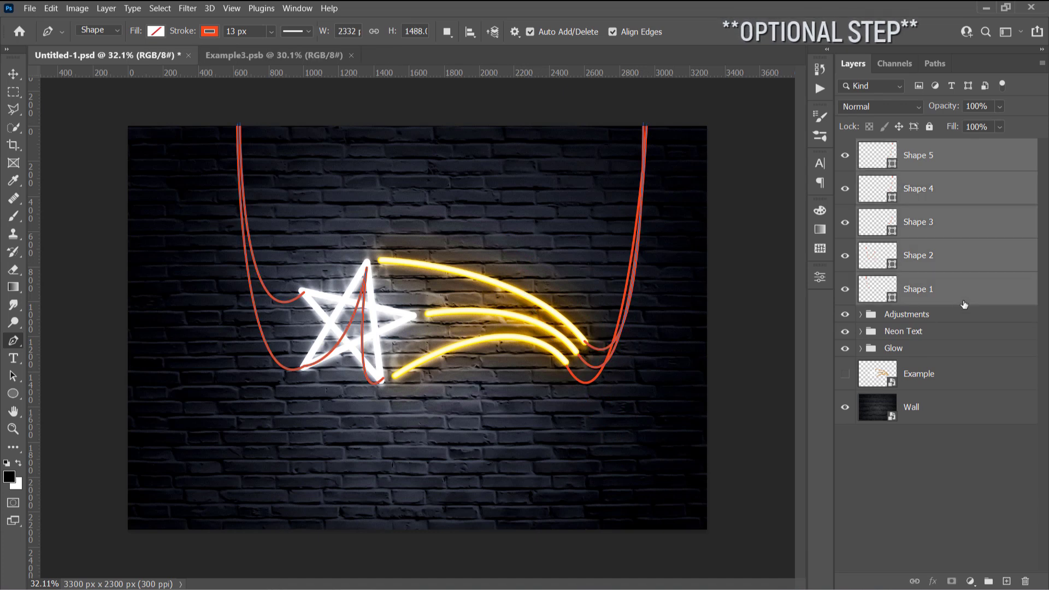
{"action": "key", "text": "ctrl+g"}
{"action": "double_click", "coordinate": [910, 148]}
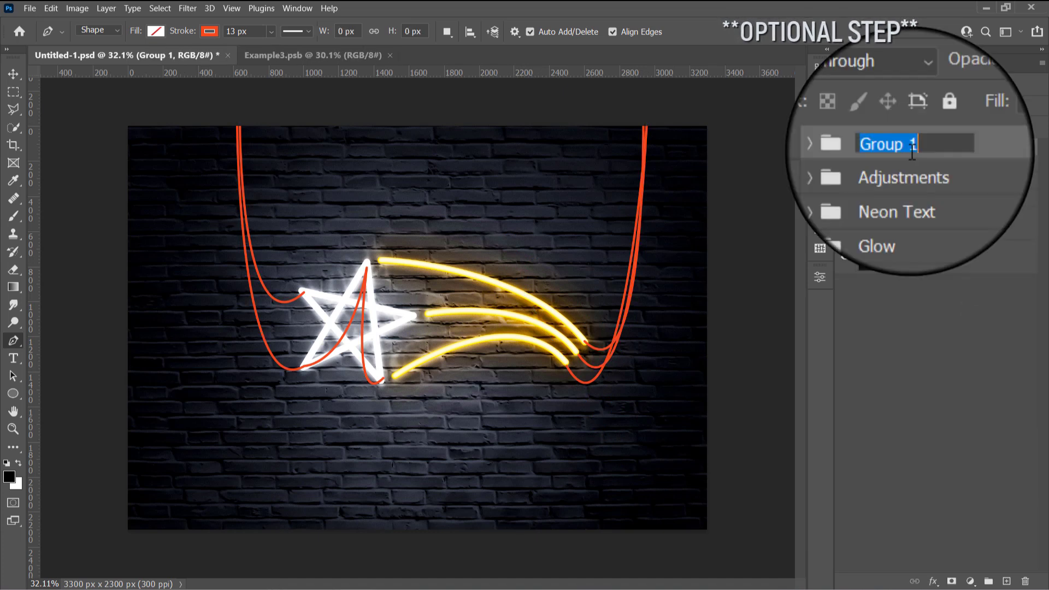
{"action": "type", "text": "Wires"}
{"action": "key", "text": "Return"}
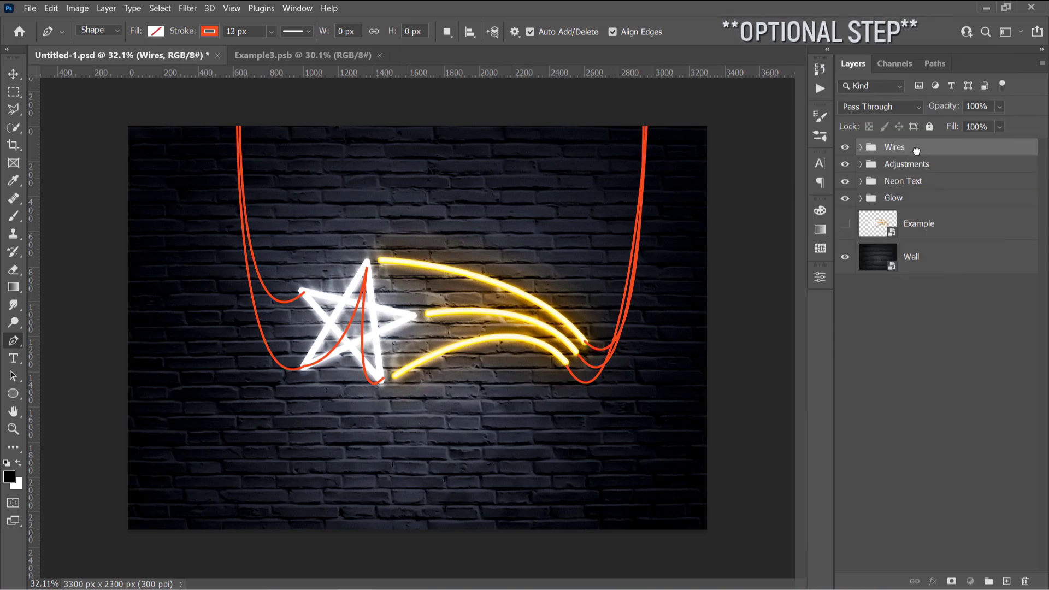
{"action": "left_click_drag", "start_coordinate": [910, 148], "coordinate": [927, 210]}
Apply the black cable preset from Neon Tutorial Styles 2 to the Wires group.
{"action": "key", "text": "ctrl+plus"}
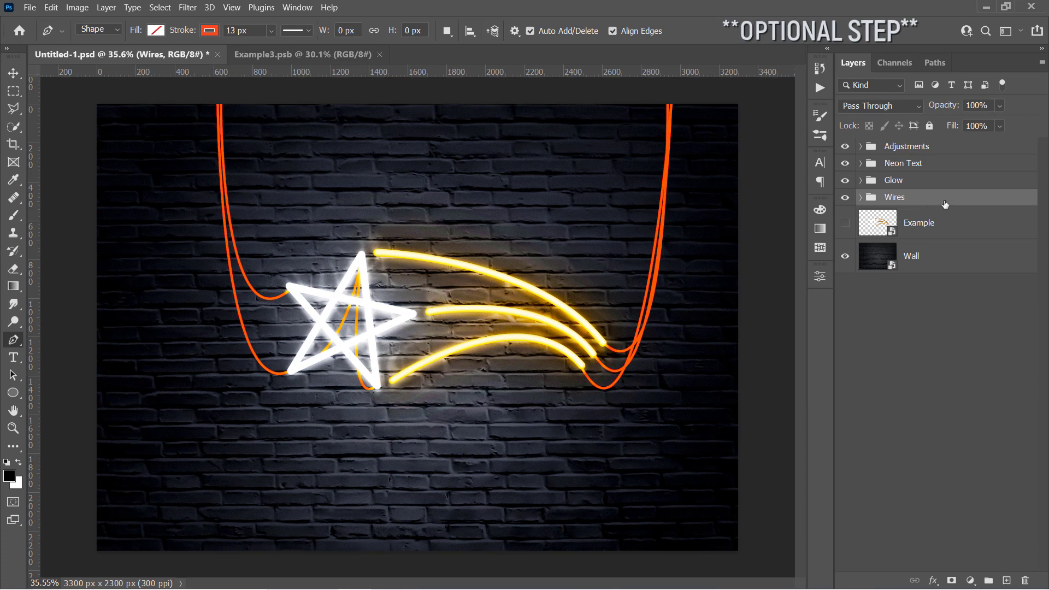
{"action": "left_click", "coordinate": [946, 201]}
{"action": "double_click", "coordinate": [945, 202]}
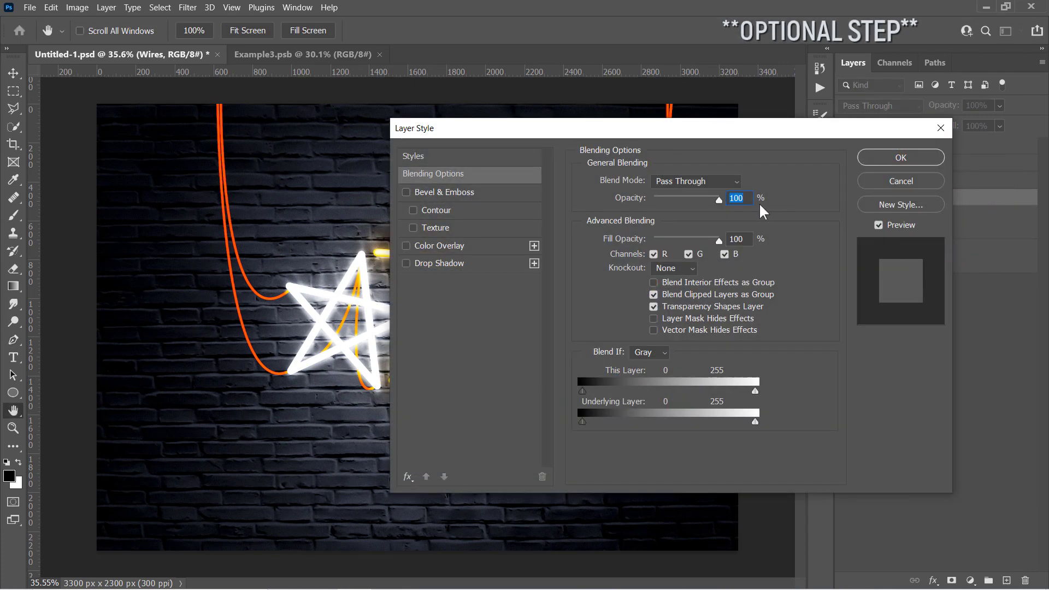
{"action": "left_click", "coordinate": [458, 158]}
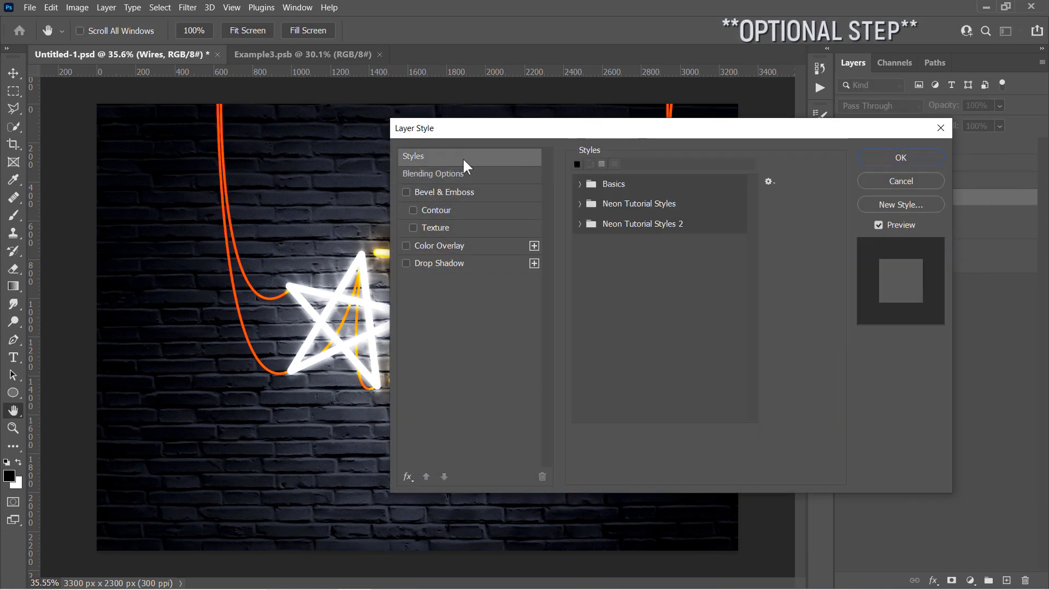
{"action": "left_click", "coordinate": [581, 224]}
{"action": "left_click", "coordinate": [640, 247]}
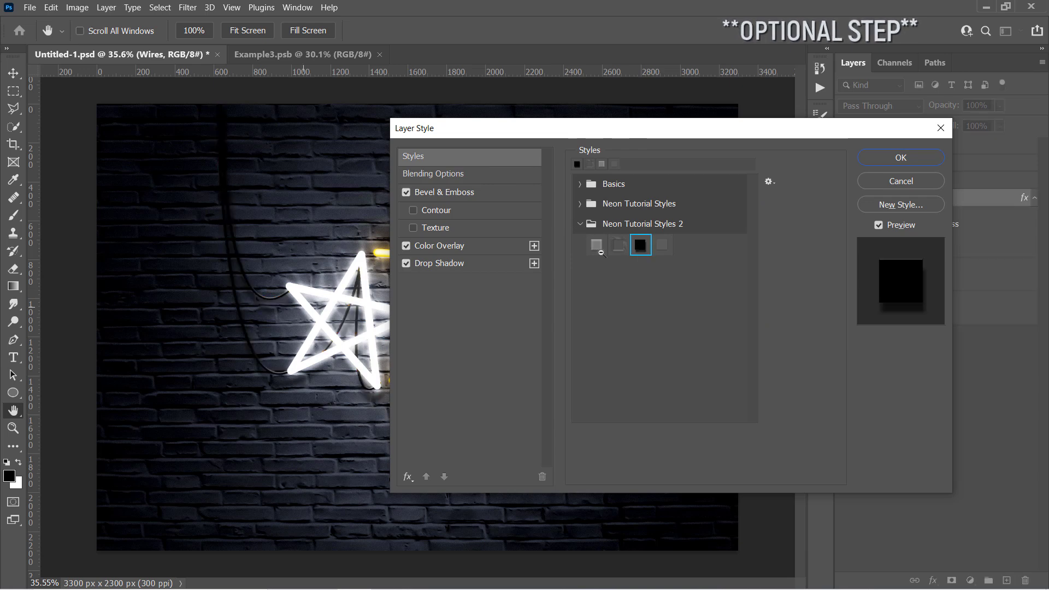
{"action": "scroll", "coordinate": [288, 285], "scroll_direction": "up", "scroll_amount": 3}
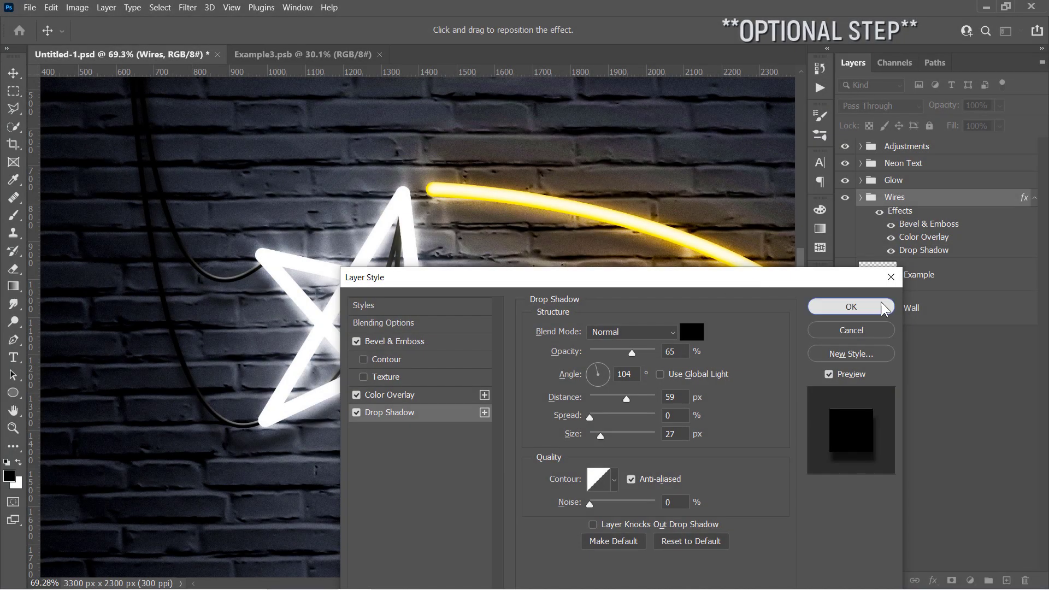
{"action": "left_click", "coordinate": [884, 307]}
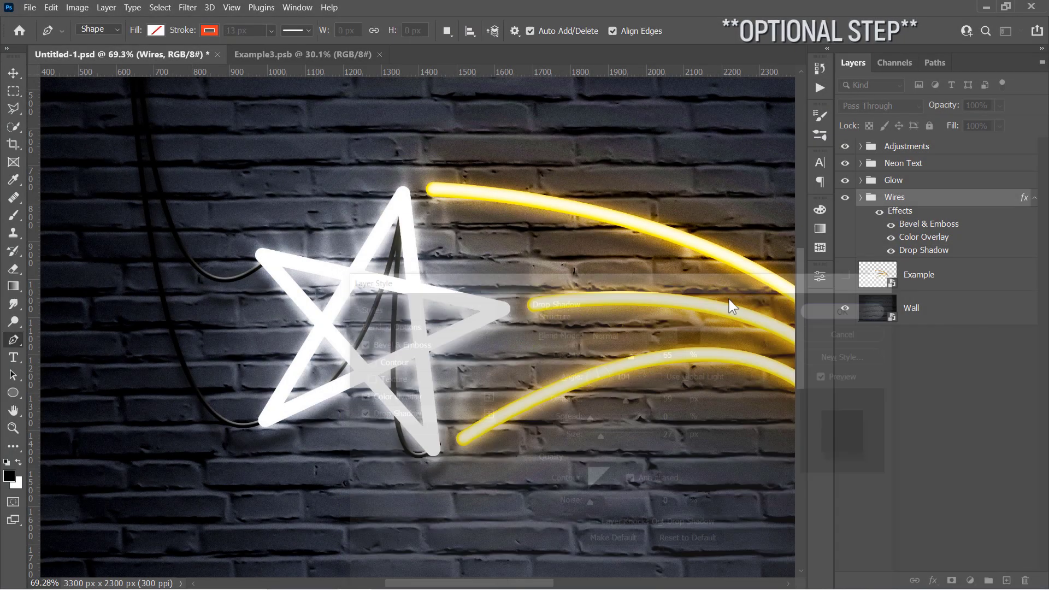
On a new layer above the wires, paint a 96 px hard black dot beside the left wire.
{"action": "scroll", "coordinate": [372, 289], "scroll_direction": "down", "scroll_amount": 3}
{"action": "scroll", "coordinate": [373, 295], "scroll_direction": "down", "scroll_amount": 1}
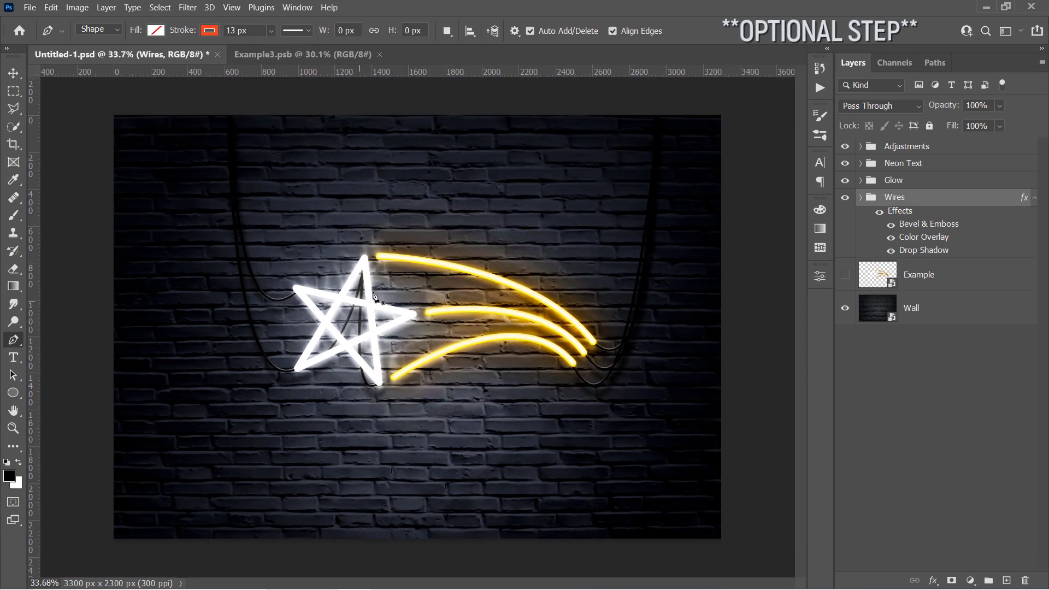
{"action": "left_click", "coordinate": [16, 214]}
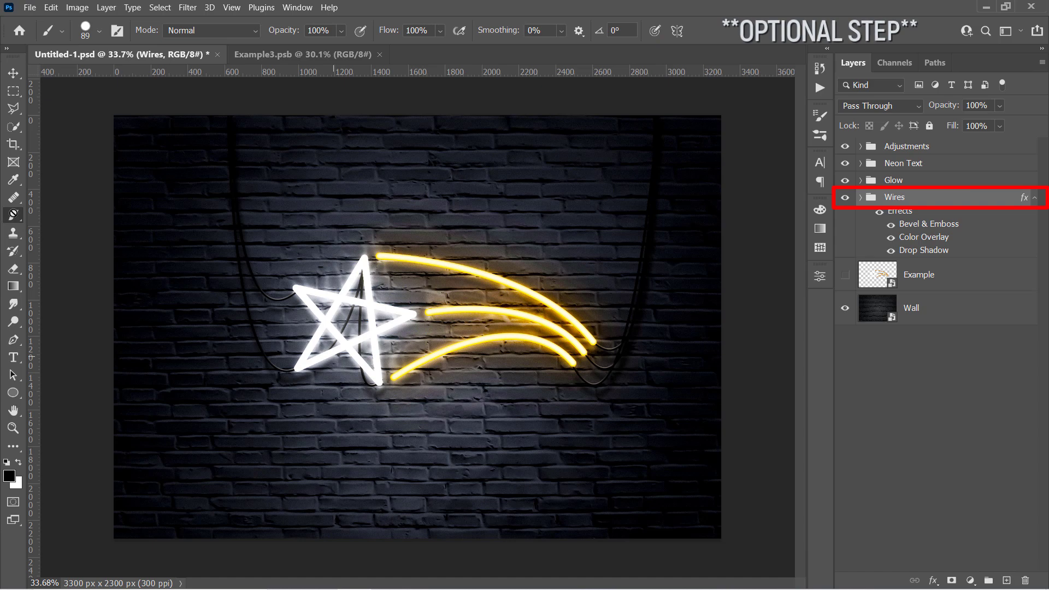
{"action": "left_click", "coordinate": [1006, 581]}
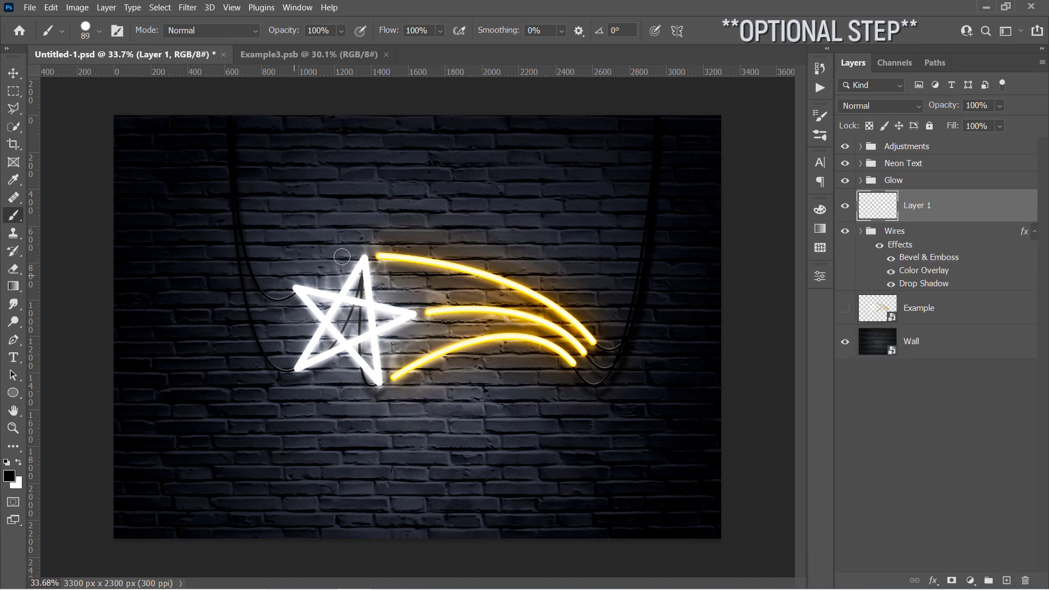
{"action": "right_click", "coordinate": [315, 245]}
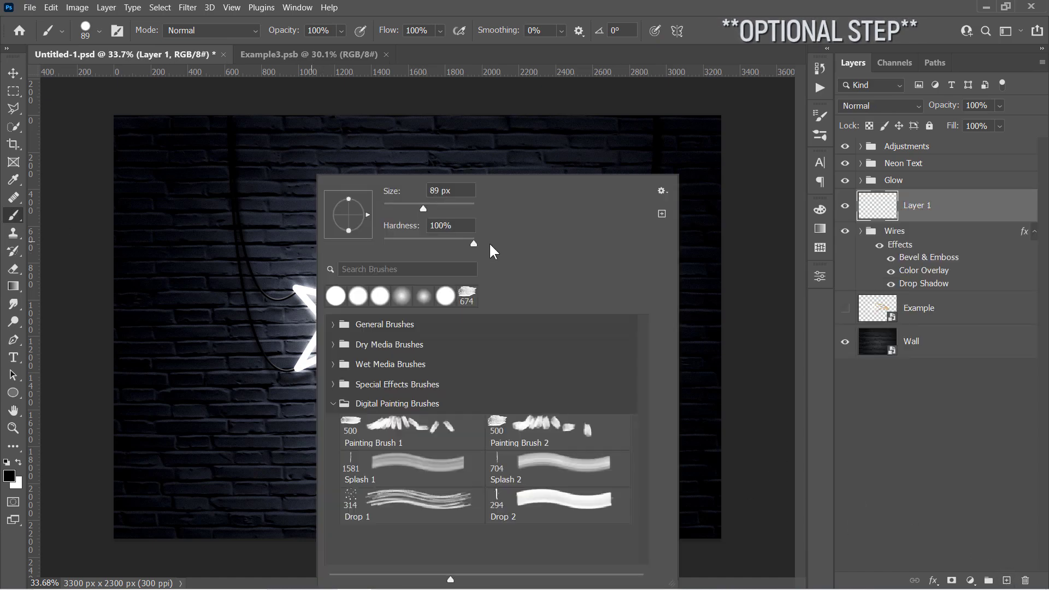
{"action": "left_click_drag", "start_coordinate": [425, 207], "coordinate": [428, 209]}
{"action": "left_click", "coordinate": [298, 249]}
{"action": "left_click", "coordinate": [298, 249]}
{"action": "scroll", "coordinate": [299, 251], "scroll_direction": "up", "scroll_amount": 5}
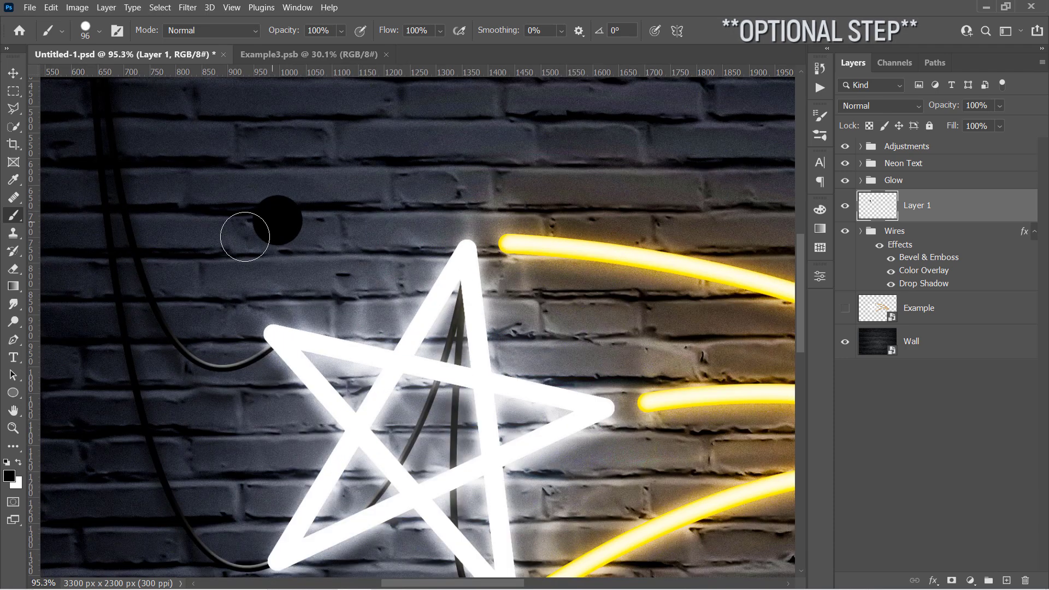
Apply the fourth Neon Tutorial Styles 2 preset, a metal bevel with drop shadow, to the dot layer.
{"action": "key", "text": "v"}
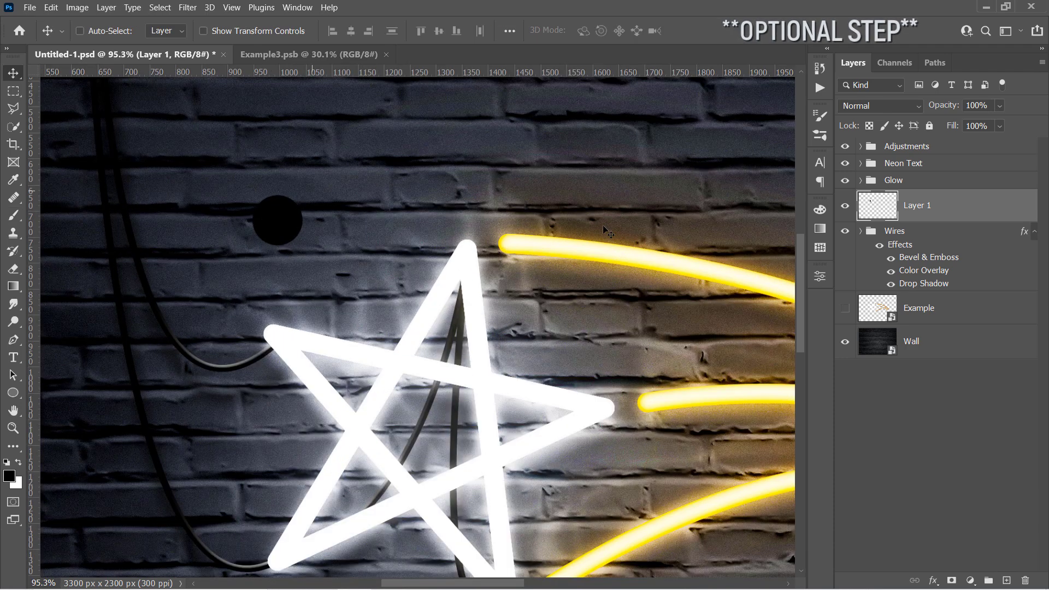
{"action": "double_click", "coordinate": [970, 214]}
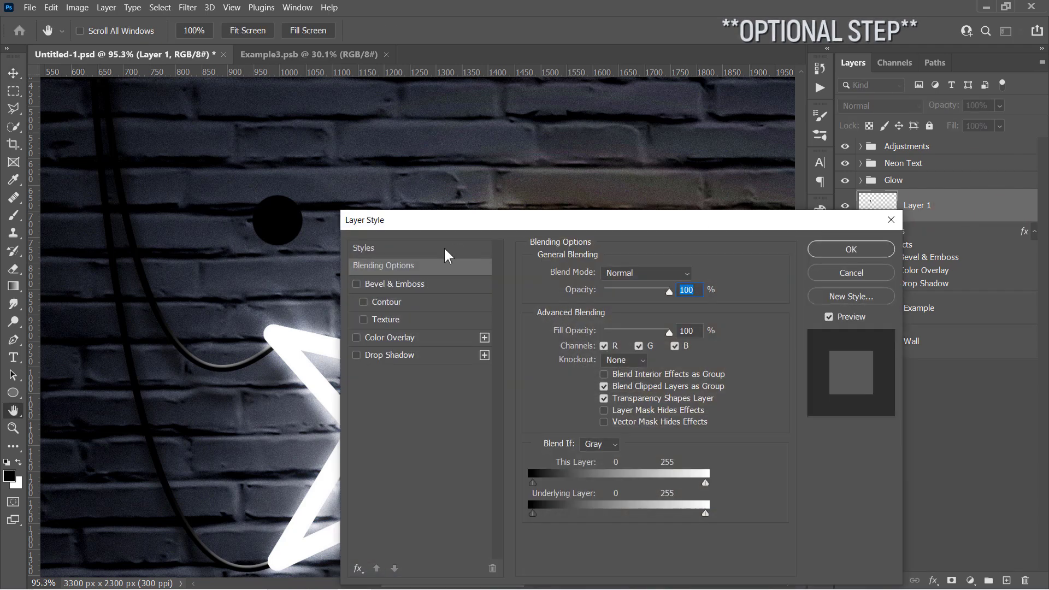
{"action": "left_click", "coordinate": [445, 249]}
{"action": "left_click", "coordinate": [529, 315]}
{"action": "left_click", "coordinate": [612, 337]}
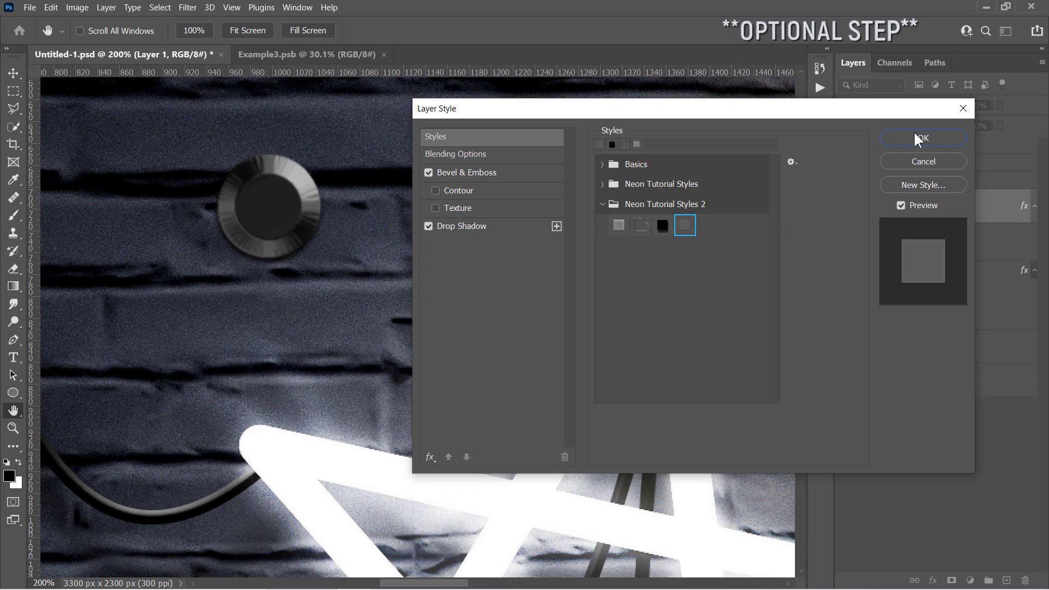
{"action": "left_click", "coordinate": [921, 138]}
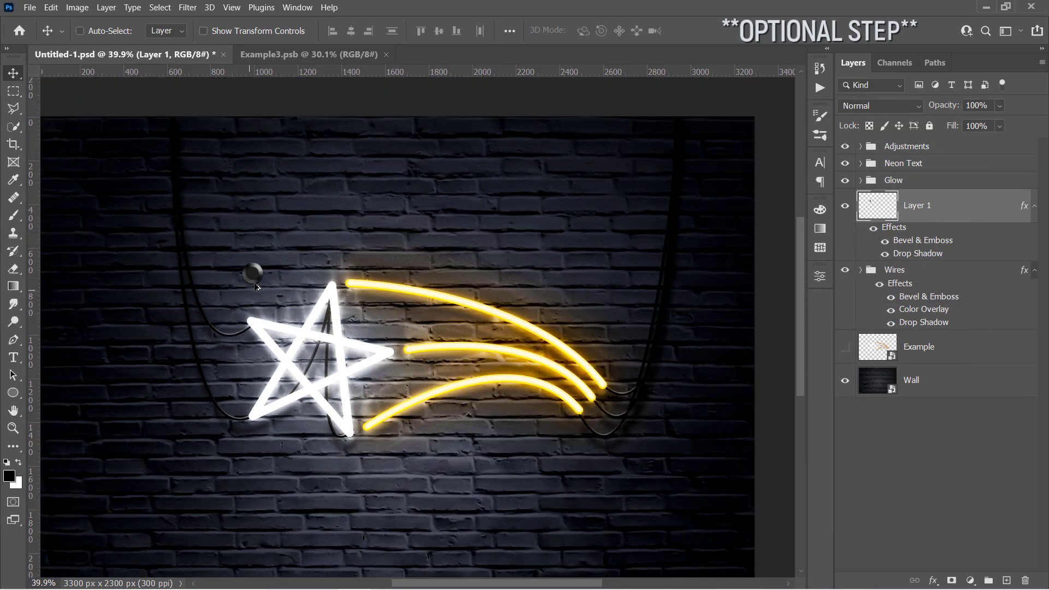
{"action": "scroll", "coordinate": [303, 287], "scroll_direction": "up", "scroll_amount": 2}
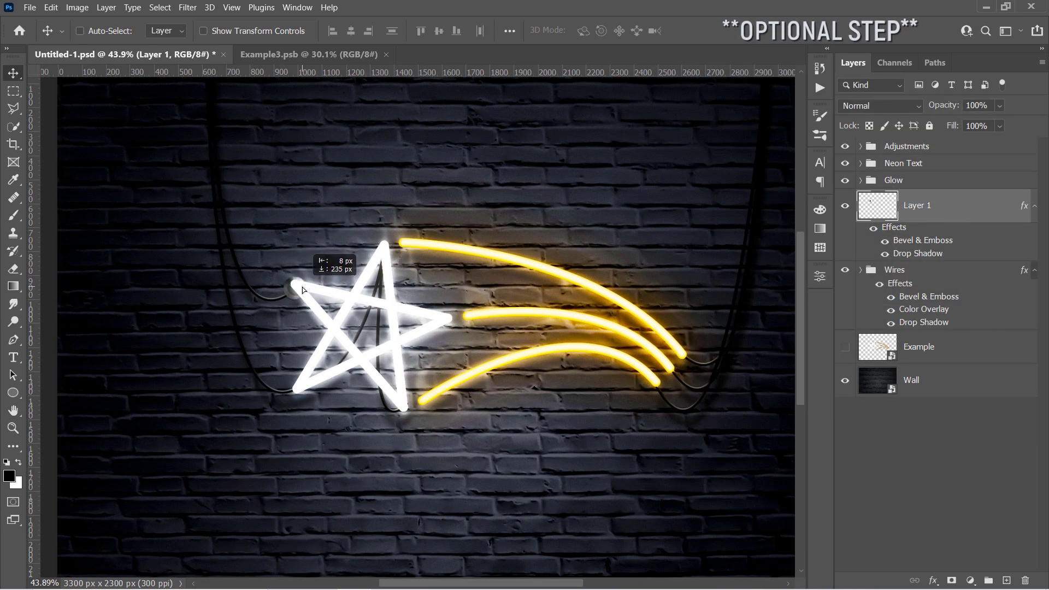
{"action": "scroll", "coordinate": [303, 284], "scroll_direction": "up", "scroll_amount": 3}
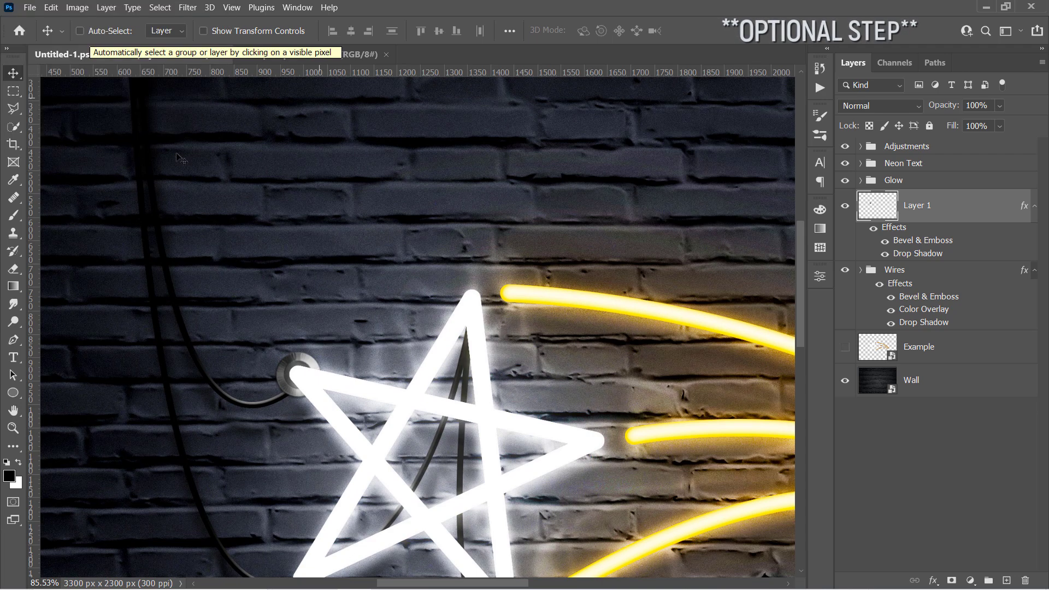
Scale the metal socket down to fit the star tip.
{"action": "key", "text": "ctrl+t"}
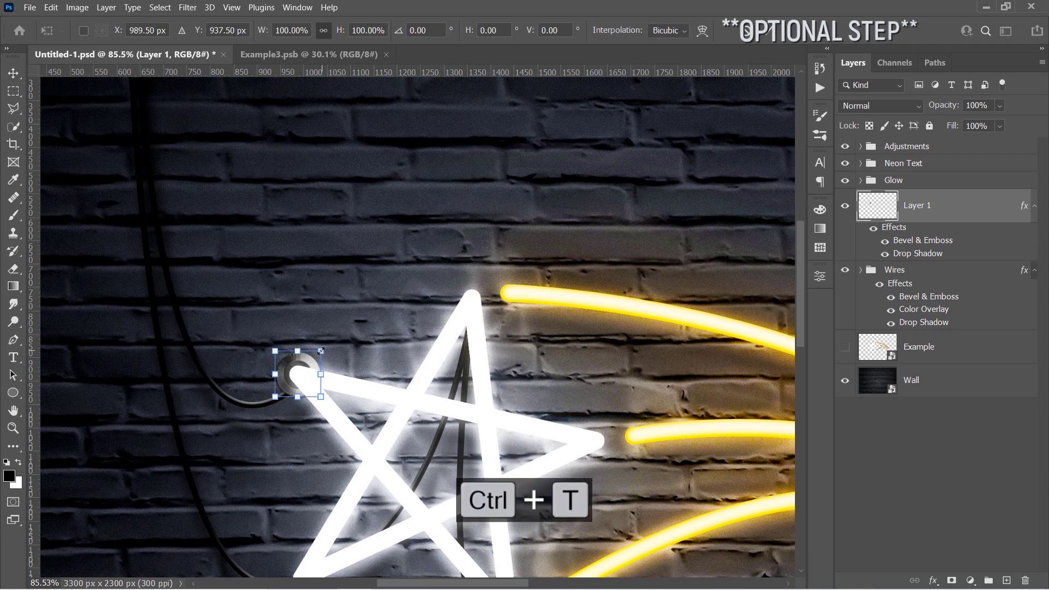
{"action": "left_click_drag", "start_coordinate": [322, 357], "coordinate": [326, 368]}
{"action": "key", "text": "Return"}
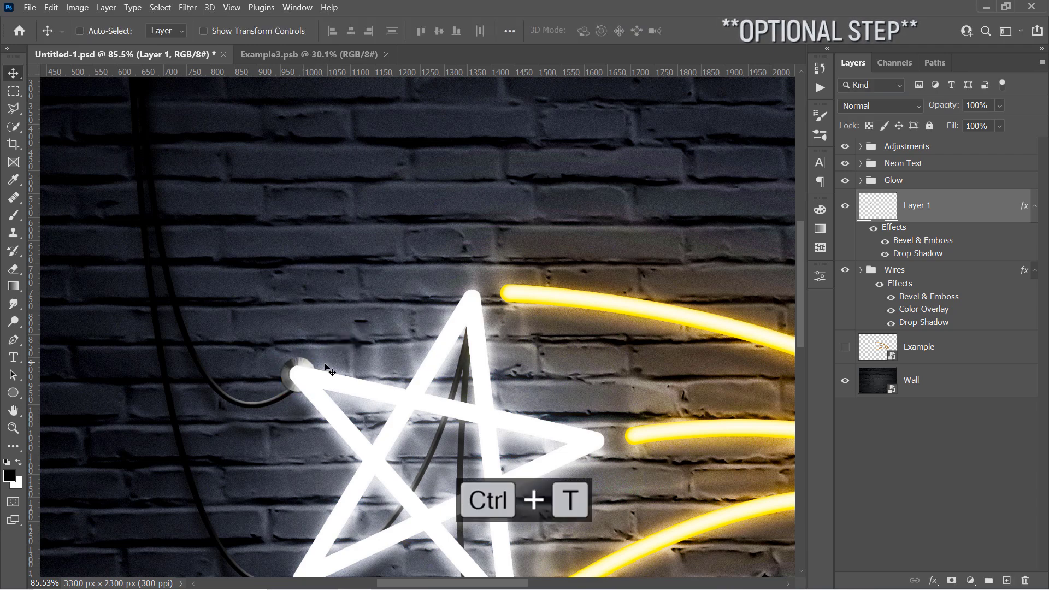
{"action": "left_click", "coordinate": [1034, 270]}
{"action": "left_click", "coordinate": [1035, 206]}
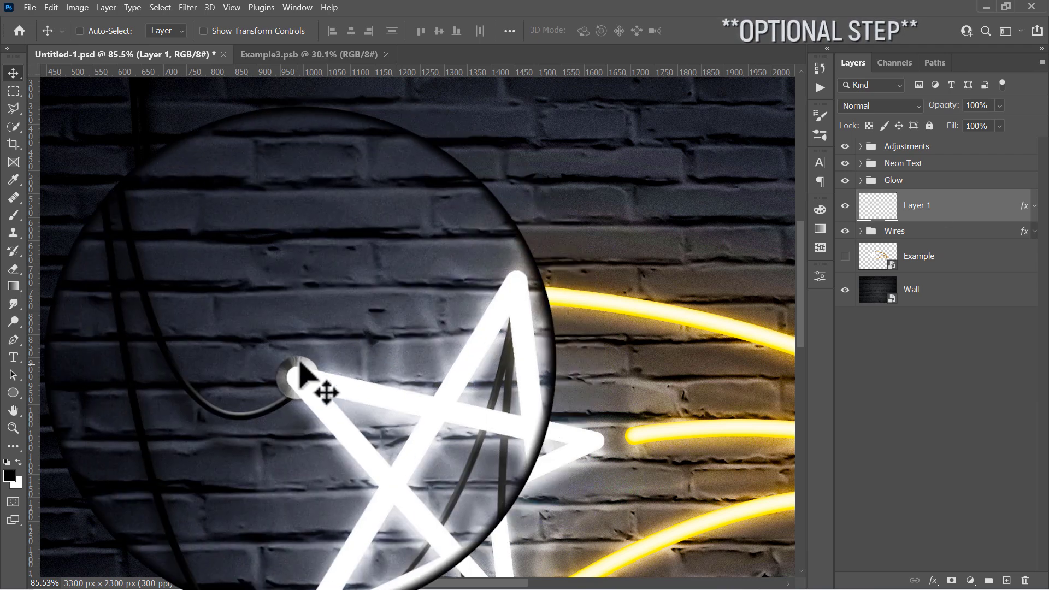
Duplicate the socket onto every star point and both ends of each trail tube.
{"action": "key", "text": "alt"}
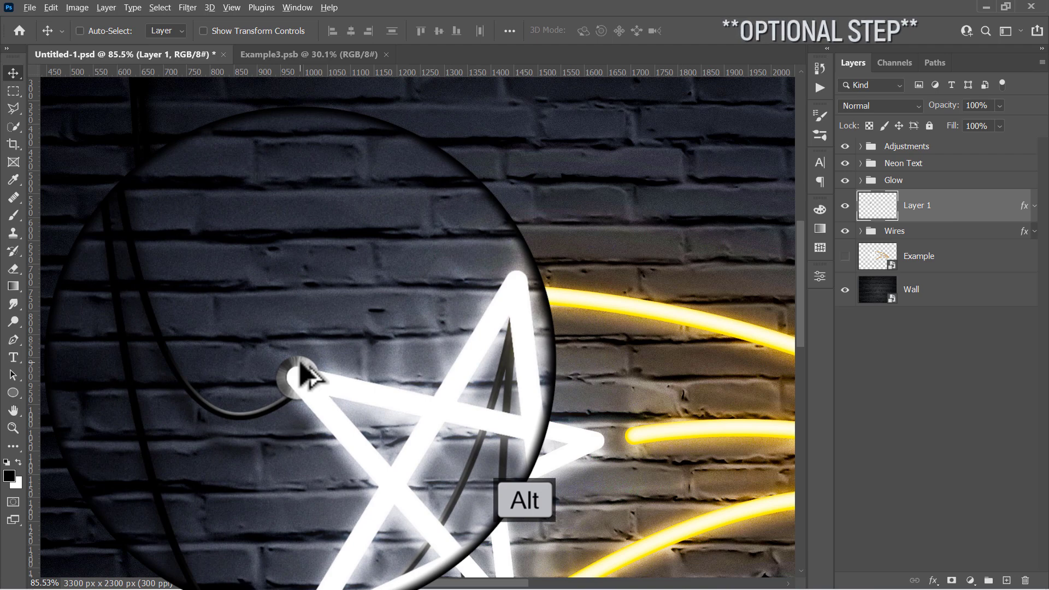
{"action": "left_click_drag", "start_coordinate": [300, 375], "coordinate": [476, 292]}
{"action": "key", "text": "Down"}
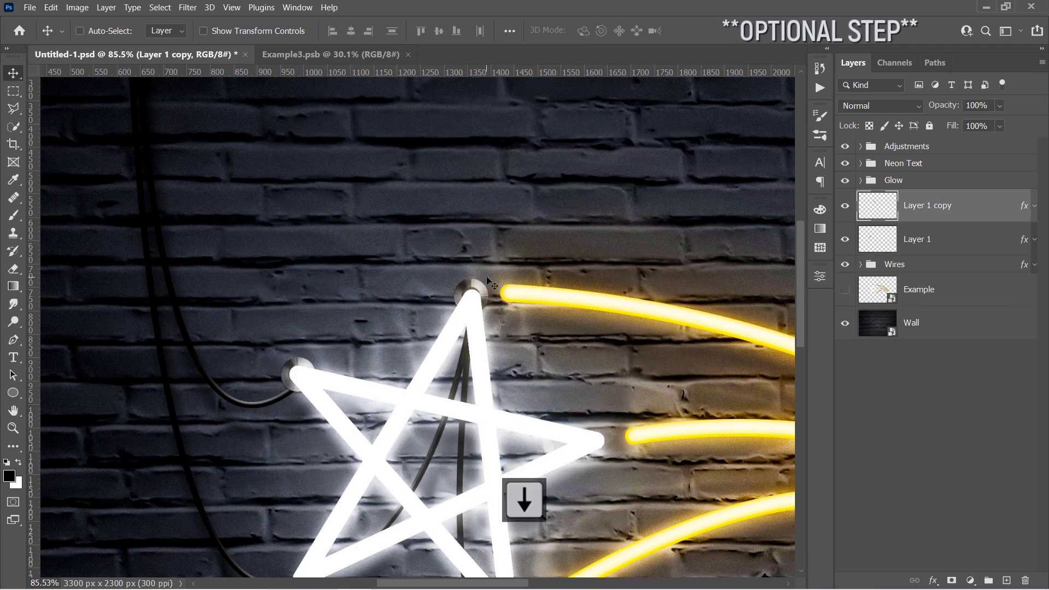
{"action": "key", "text": "Right"}
{"action": "key", "text": "Up"}
{"action": "left_click_drag", "start_coordinate": [484, 295], "coordinate": [611, 438]}
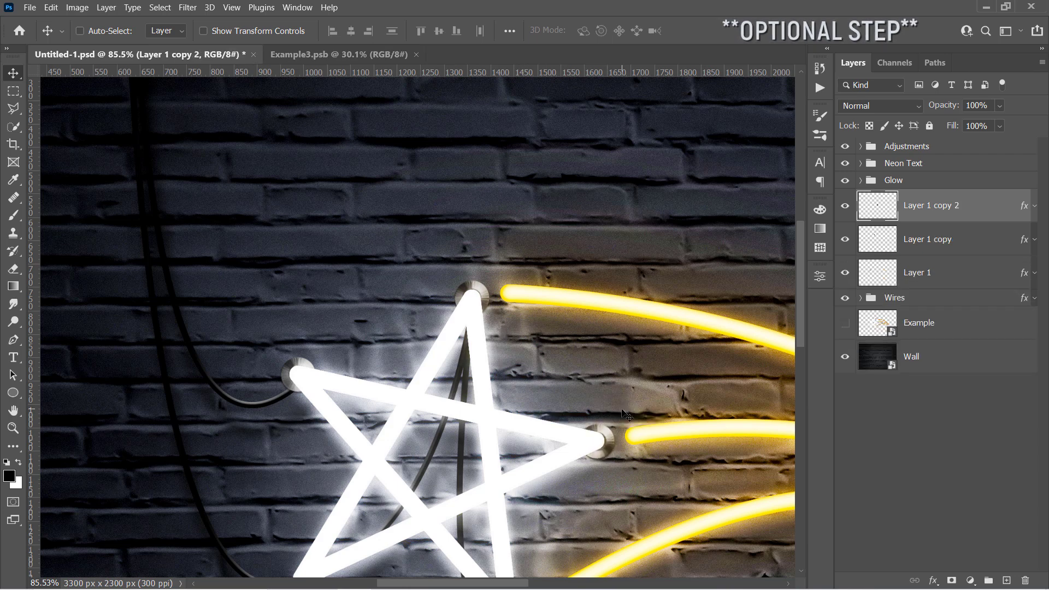
{"action": "scroll", "coordinate": [622, 413], "scroll_direction": "down", "scroll_amount": 3}
{"action": "left_click_drag", "start_coordinate": [617, 342], "coordinate": [507, 207]}
{"action": "scroll", "coordinate": [575, 288], "scroll_direction": "right", "scroll_amount": 8}
{"action": "left_click_drag", "start_coordinate": [159, 180], "coordinate": [616, 452]}
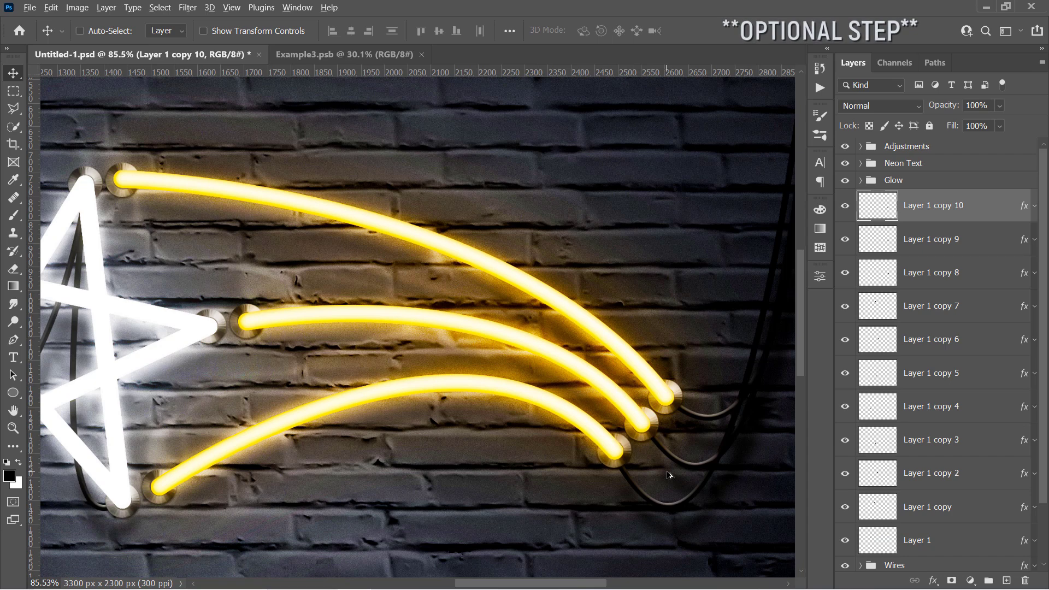
{"action": "scroll", "coordinate": [381, 436], "scroll_direction": "down", "scroll_amount": 5}
{"action": "scroll", "coordinate": [381, 436], "scroll_direction": "down", "scroll_amount": 2}
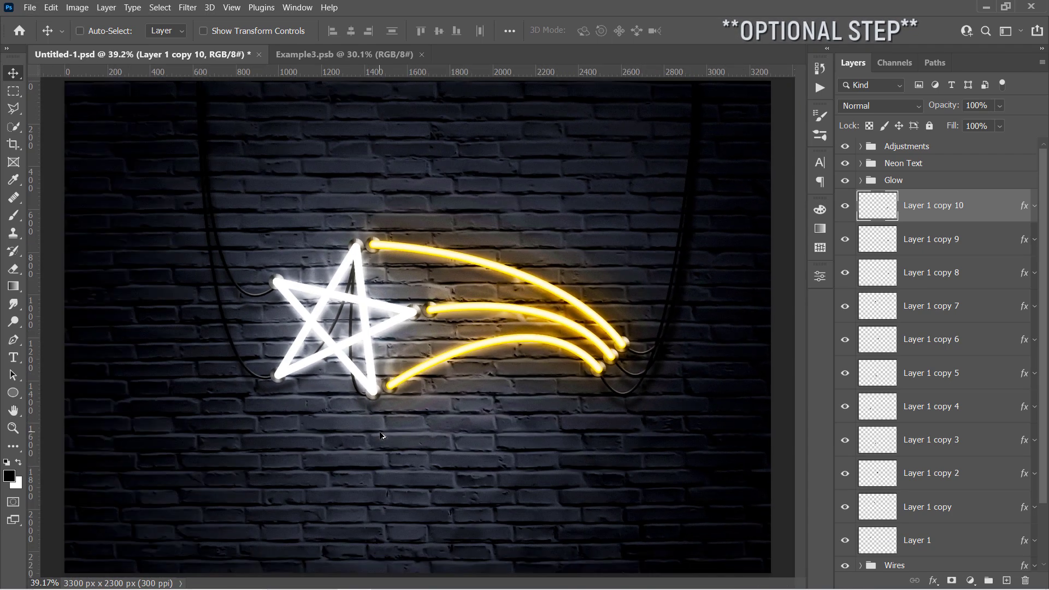
Group Layer 1 through Layer 1 copy 10 and name the group Fixings.
{"action": "scroll", "coordinate": [994, 205], "scroll_direction": "down", "scroll_amount": 2}
{"action": "left_click", "coordinate": [960, 470], "text": "shift"}
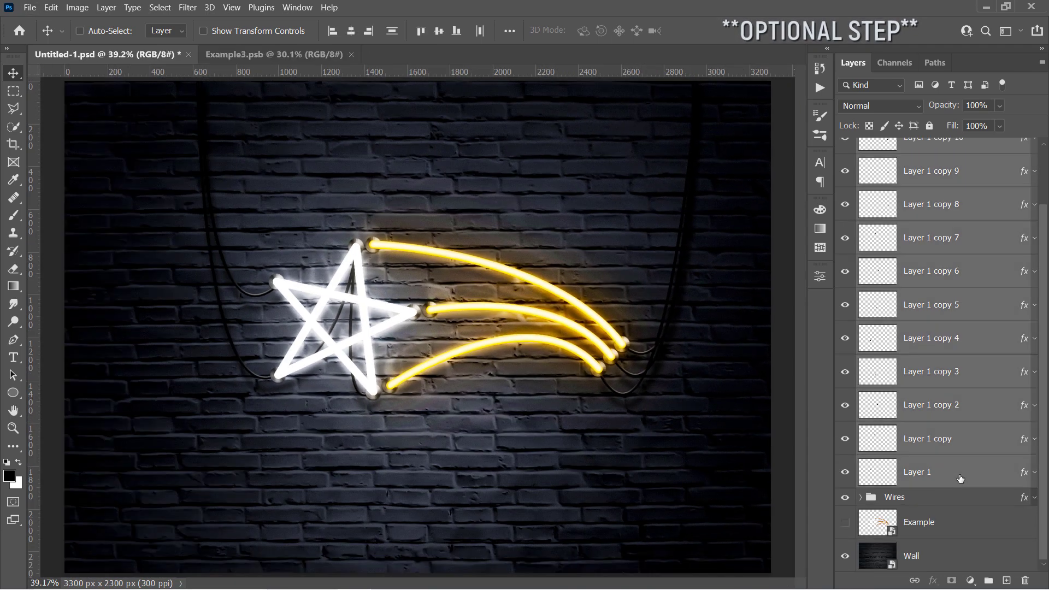
{"action": "key", "text": "ctrl+g"}
{"action": "double_click", "coordinate": [905, 199]}
{"action": "type", "text": "Fixings"}
{"action": "key", "text": "Return"}
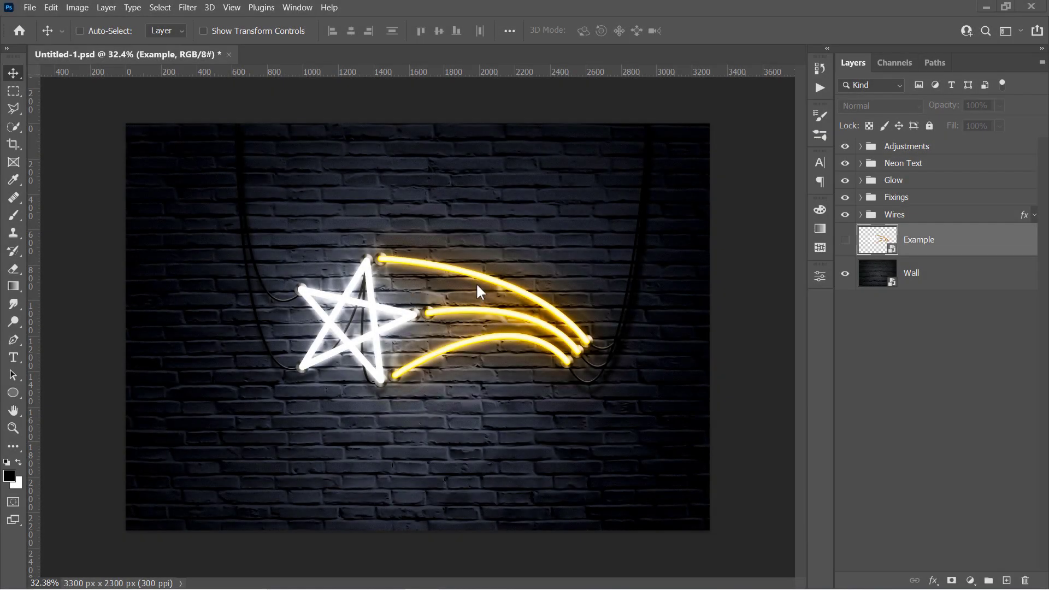
Open the Example smart object, embed Untitled-1.png into it, and hide the four star shape layers.
{"action": "double_click", "coordinate": [876, 248]}
{"action": "left_click", "coordinate": [31, 7]}
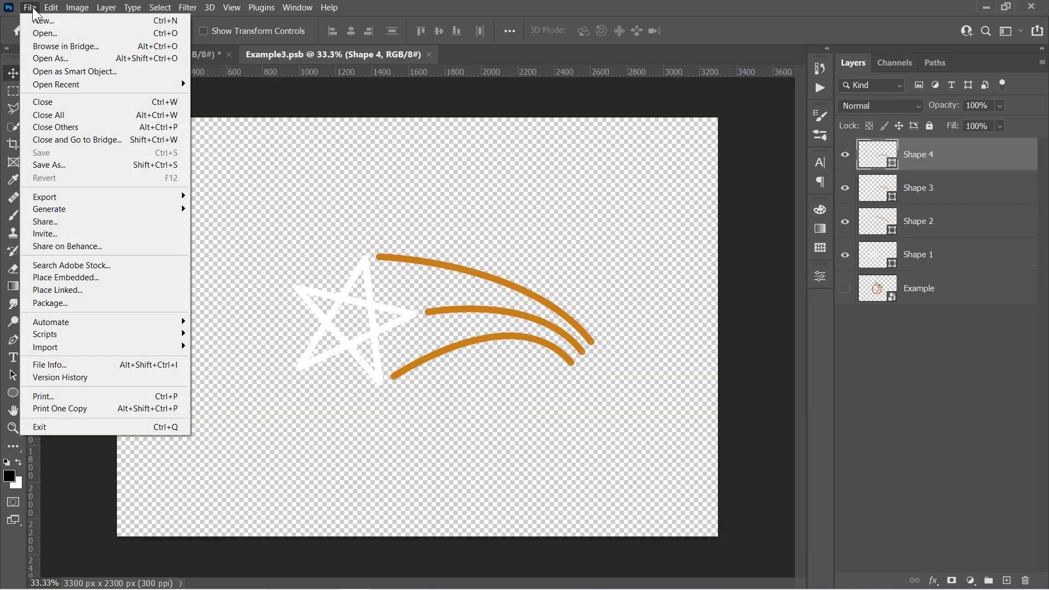
{"action": "left_click", "coordinate": [99, 264]}
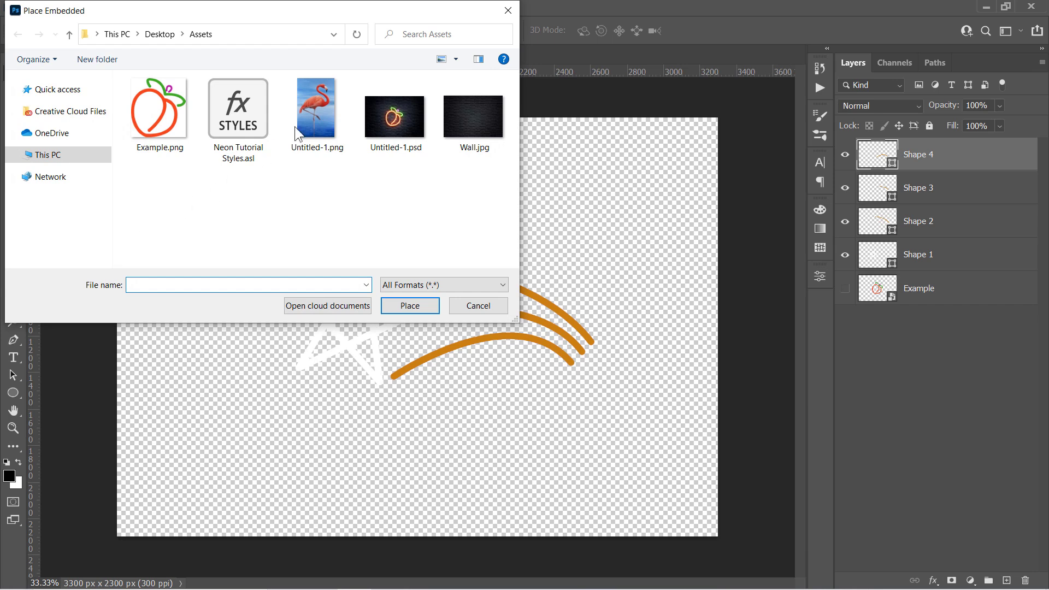
{"action": "double_click", "coordinate": [301, 122]}
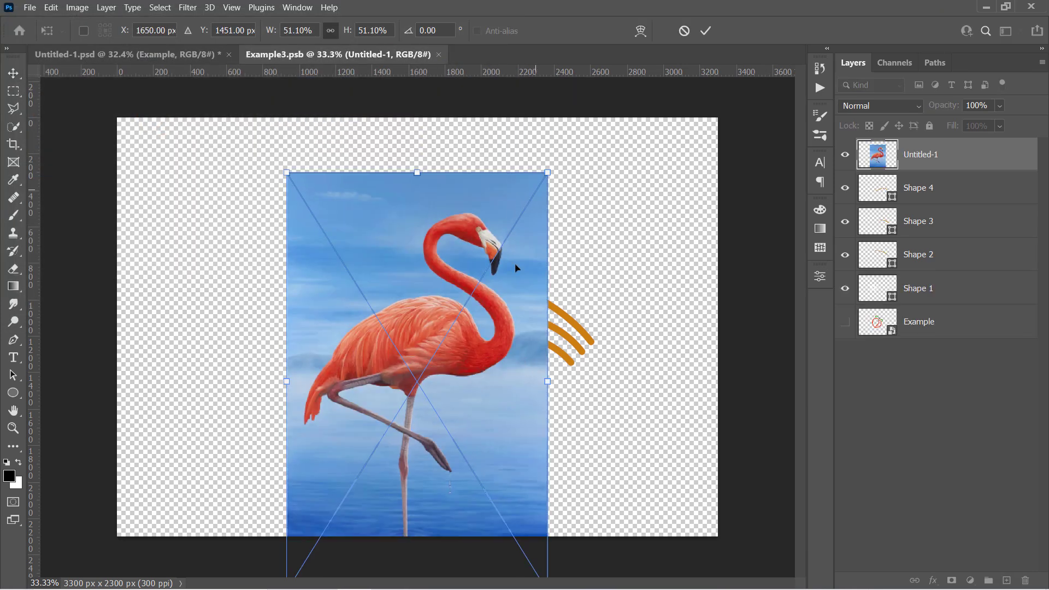
{"action": "key", "text": "Return"}
{"action": "left_click_drag", "start_coordinate": [845, 188], "coordinate": [852, 289]}
{"action": "left_click", "coordinate": [12, 335]}
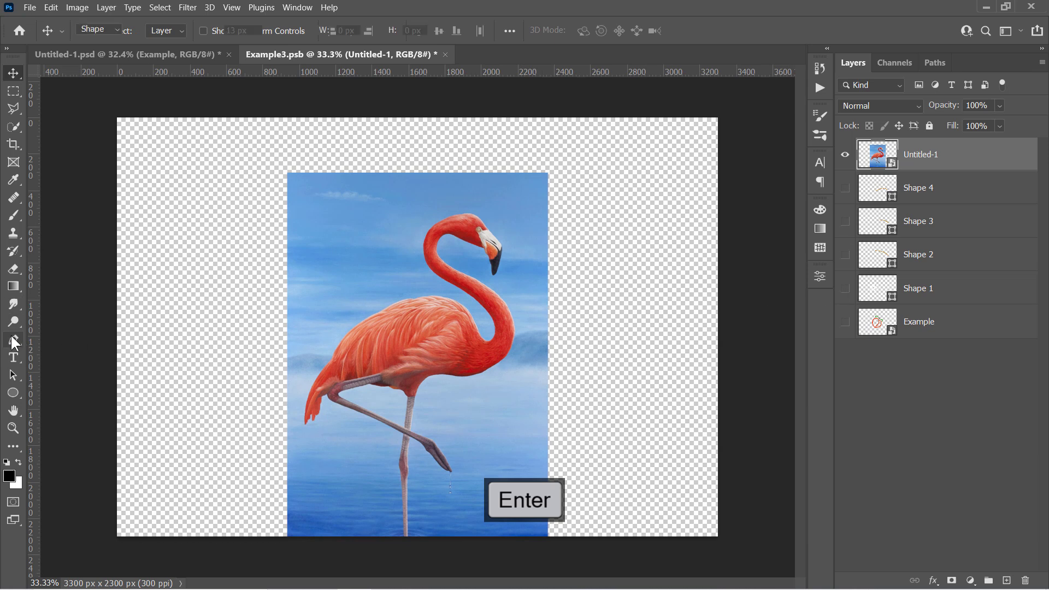
Set the stroke width to 31.97 px and trace the flamingo's beak.
{"action": "left_click", "coordinate": [271, 30]}
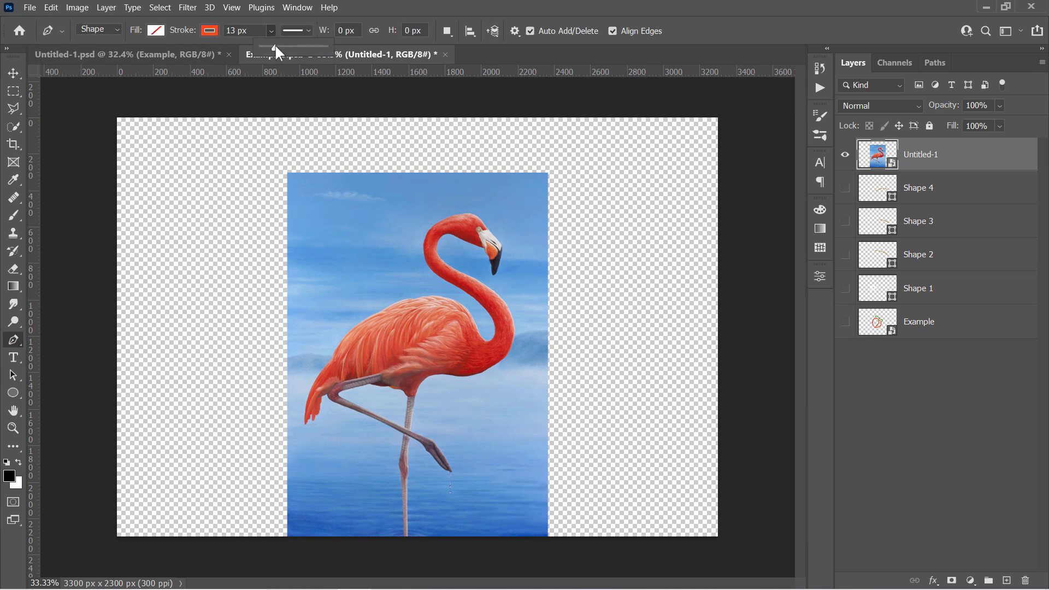
{"action": "left_click_drag", "start_coordinate": [276, 47], "coordinate": [272, 49]}
{"action": "scroll", "coordinate": [496, 286], "scroll_direction": "up", "scroll_amount": 3}
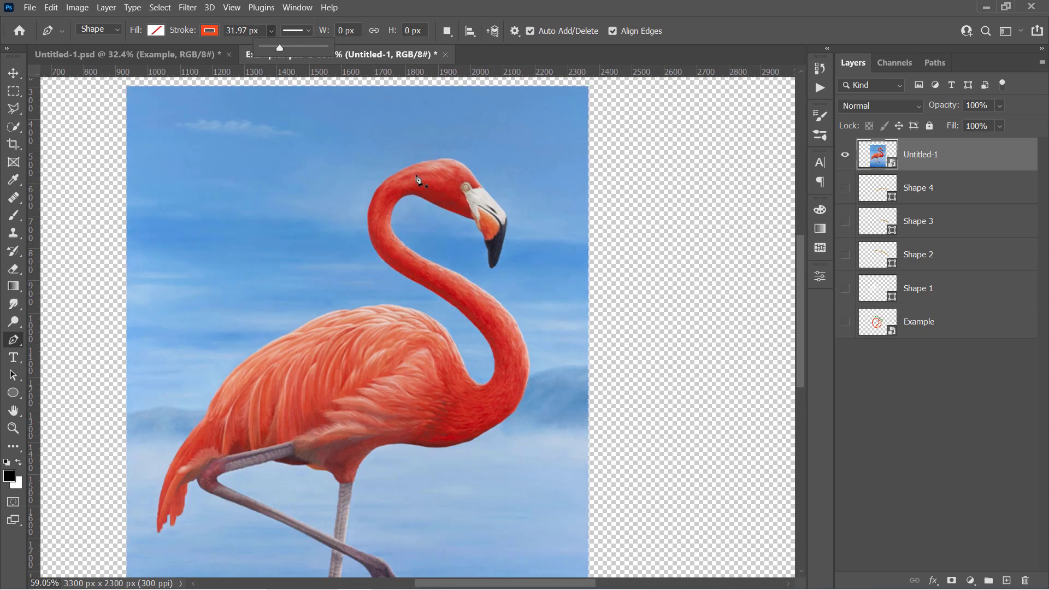
{"action": "left_click", "coordinate": [477, 222]}
{"action": "left_click_drag", "start_coordinate": [490, 267], "coordinate": [490, 285]}
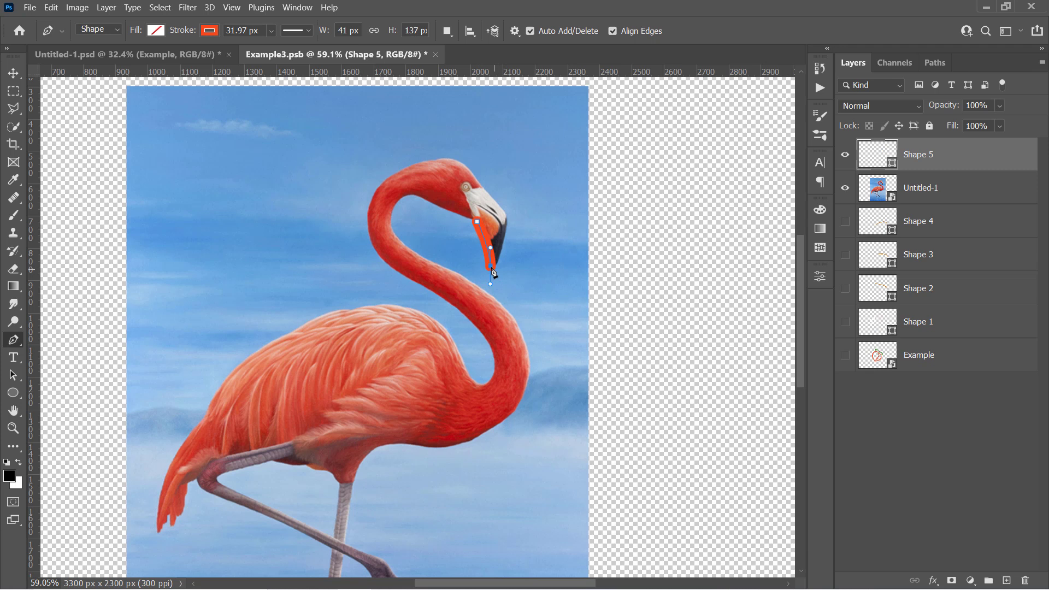
{"action": "left_click_drag", "start_coordinate": [506, 216], "coordinate": [499, 206]}
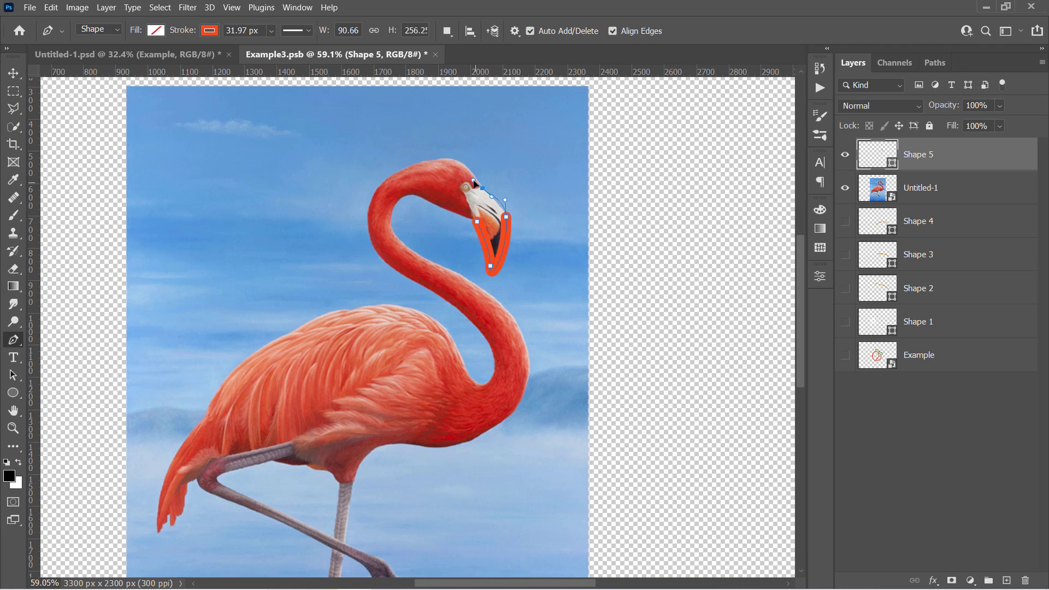
Trace two strokes around the flamingo's head and down its neck.
{"action": "left_click", "coordinate": [464, 216]}
{"action": "left_click", "coordinate": [423, 197]}
{"action": "left_click", "coordinate": [392, 230]}
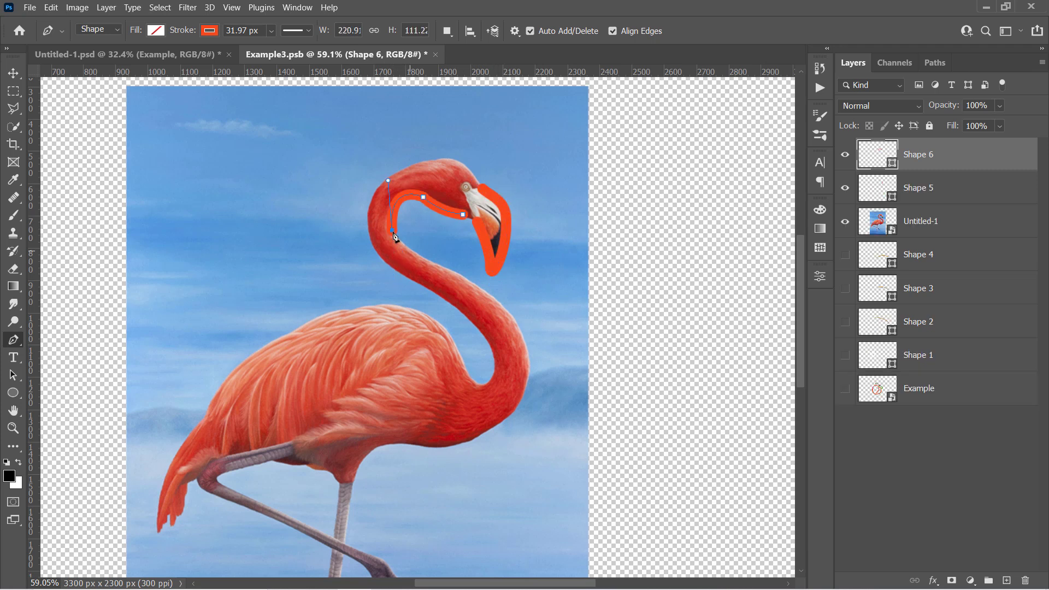
{"action": "left_click_drag", "start_coordinate": [524, 333], "coordinate": [544, 378]}
{"action": "left_click_drag", "start_coordinate": [455, 446], "coordinate": [366, 469]}
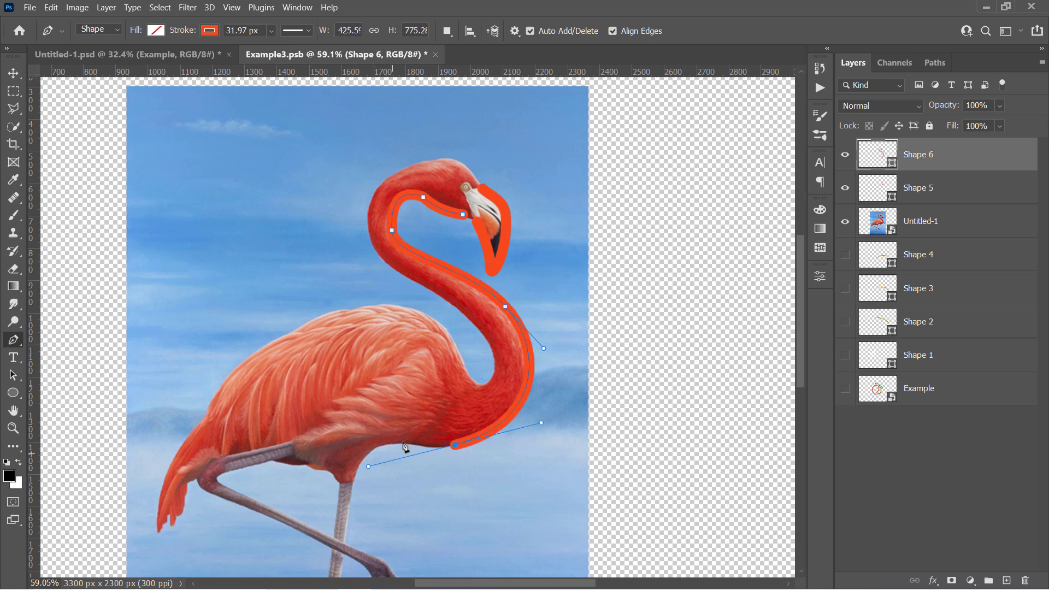
{"action": "key", "text": "Escape"}
{"action": "left_click", "coordinate": [472, 172]}
{"action": "left_click", "coordinate": [409, 167]}
{"action": "left_click_drag", "start_coordinate": [377, 255], "coordinate": [388, 274]}
{"action": "left_click_drag", "start_coordinate": [494, 369], "coordinate": [497, 403]}
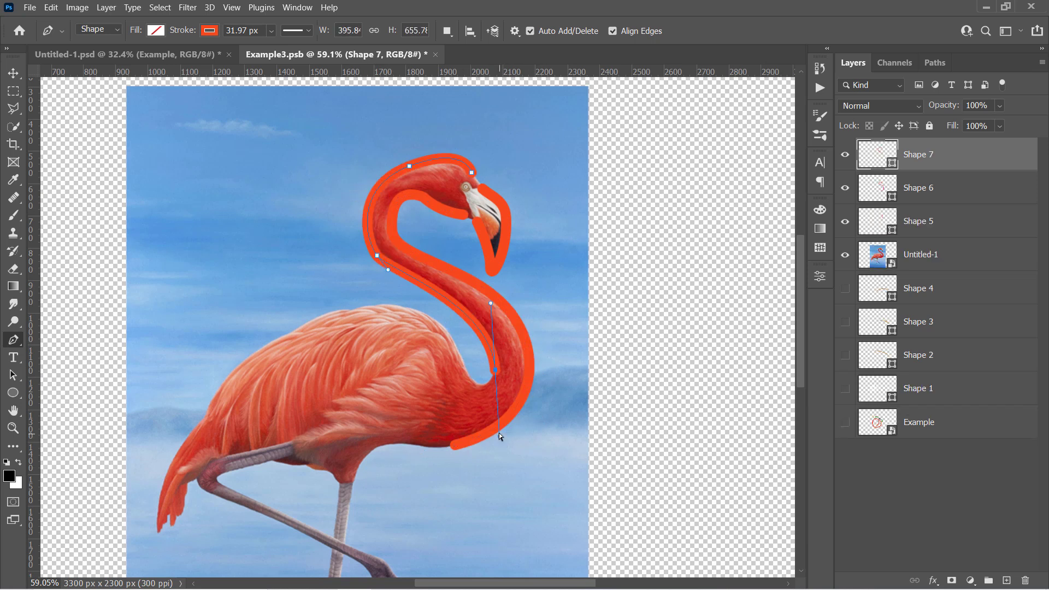
{"action": "left_click_drag", "start_coordinate": [455, 339], "coordinate": [446, 292]}
Hide the flamingo photo, shift the traced strokes left and down, and save Example3.psb.
{"action": "key", "text": "ctrl+0"}
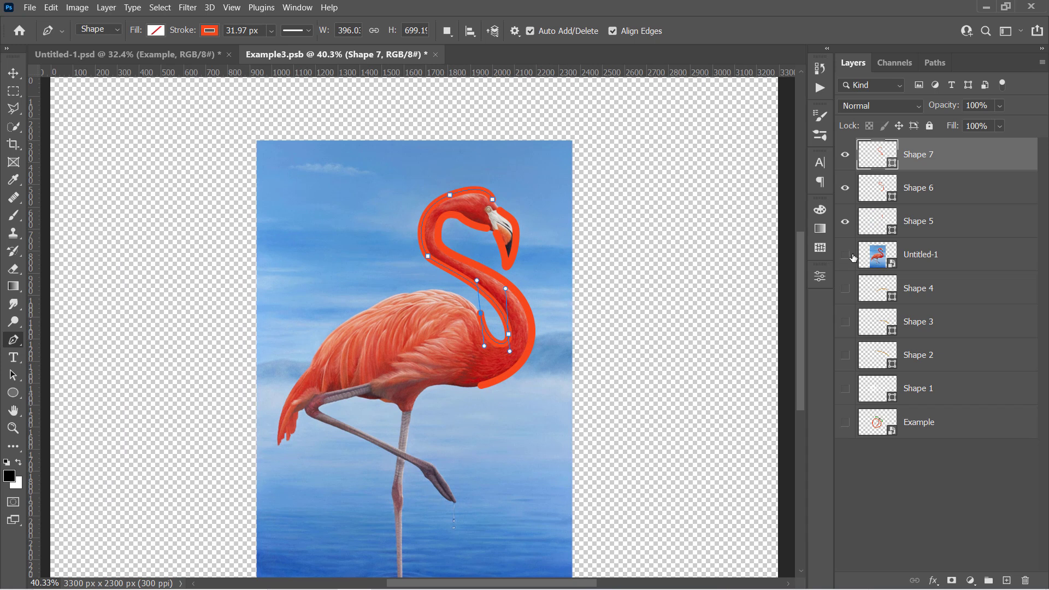
{"action": "left_click", "coordinate": [846, 255]}
{"action": "left_click", "coordinate": [916, 497]}
{"action": "scroll", "coordinate": [566, 381], "scroll_direction": "down", "scroll_amount": 2}
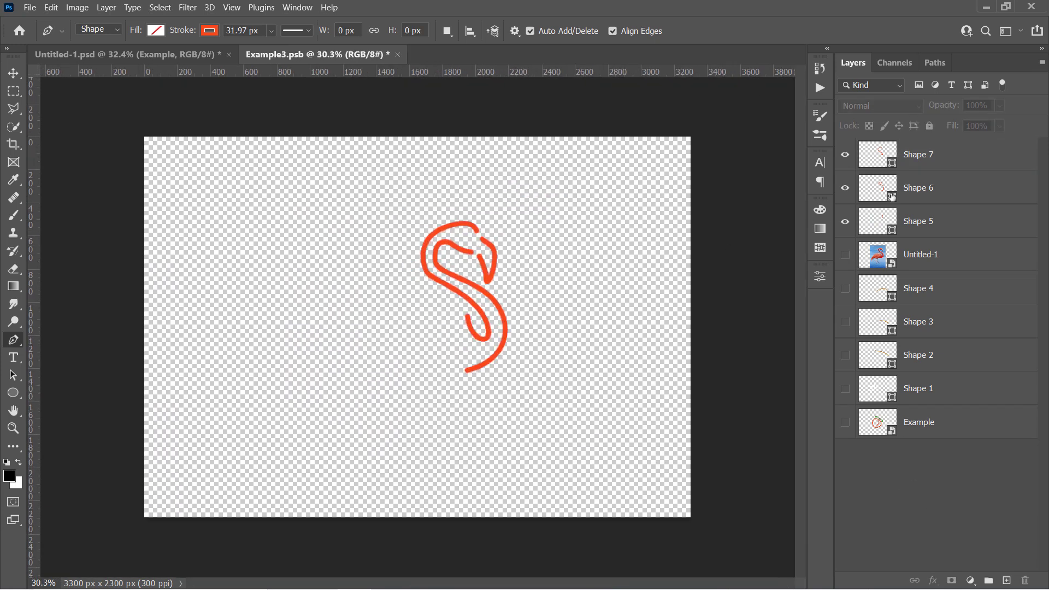
{"action": "left_click", "coordinate": [918, 188]}
{"action": "left_click", "coordinate": [918, 154], "text": "shift"}
{"action": "key", "text": "v"}
{"action": "left_click", "coordinate": [917, 221], "text": "shift"}
{"action": "mouse_move", "coordinate": [509, 343]}
{"action": "left_mouse_down"}
{"action": "mouse_move", "coordinate": [460, 368]}
{"action": "mouse_move", "coordinate": [468, 363]}
{"action": "left_mouse_up"}
{"action": "key", "text": "ctrl+s"}
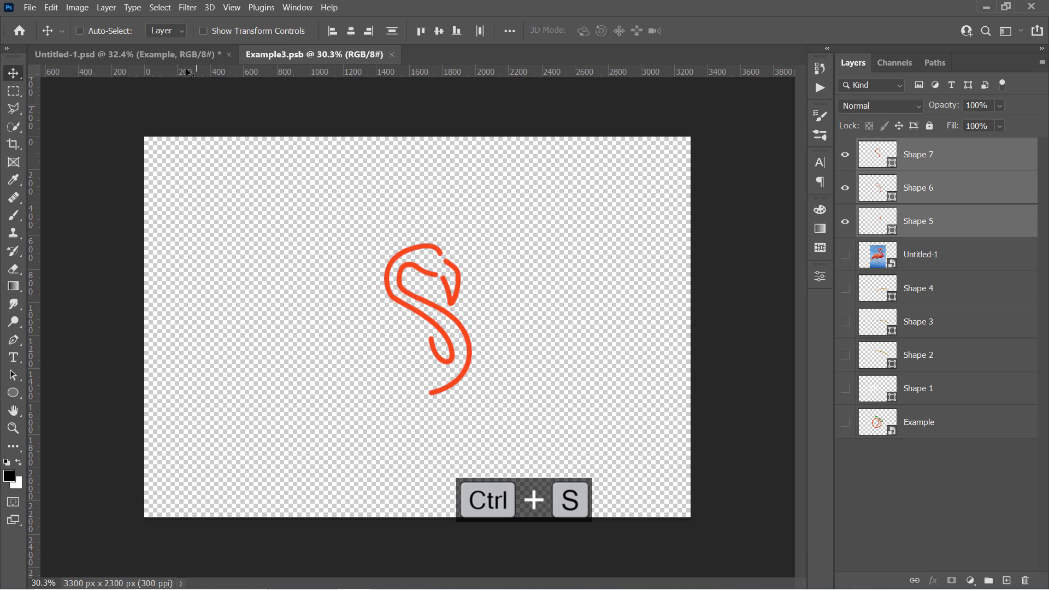
Switch back to Untitled-1.psd and zoom in on the glowing orange neon flamingo outline.
{"action": "left_click", "coordinate": [183, 61]}
{"action": "scroll", "coordinate": [428, 318], "scroll_direction": "up", "scroll_amount": 2}
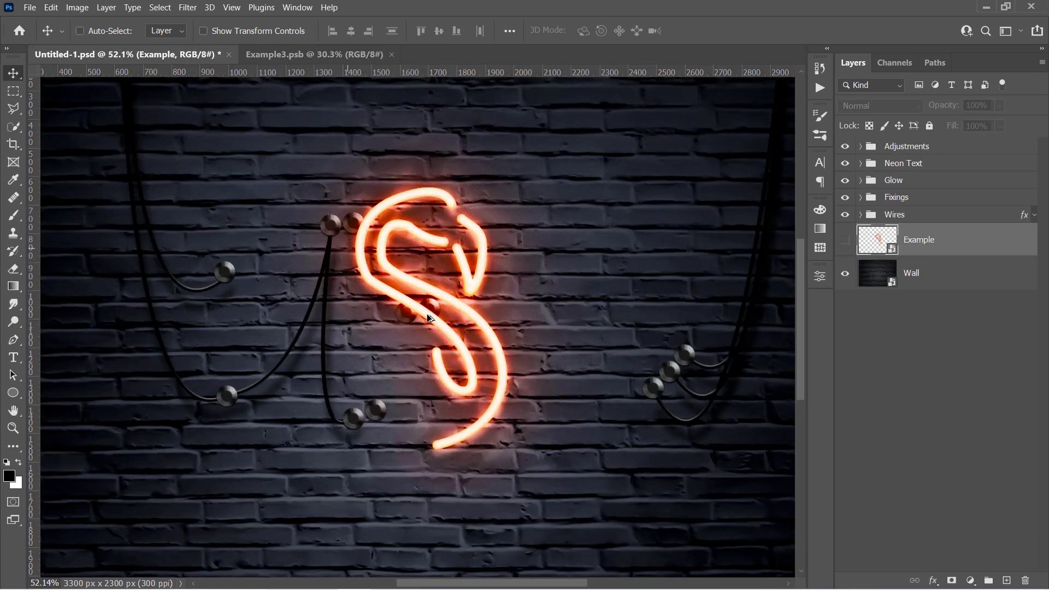
{"action": "scroll", "coordinate": [429, 317], "scroll_direction": "up", "scroll_amount": 1}
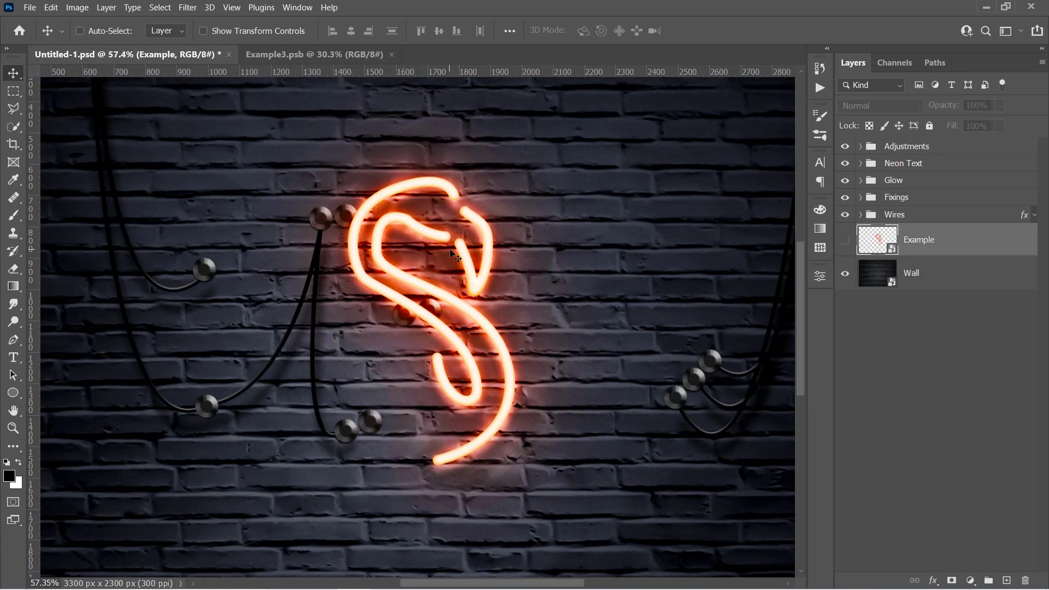